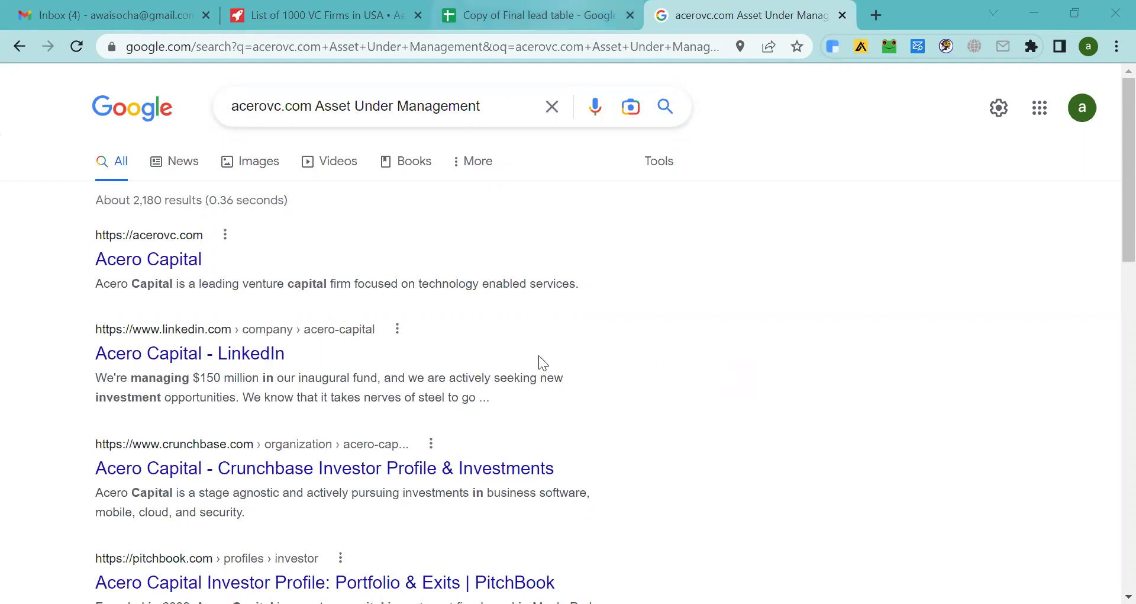
# - Switch to the Copy of Final lead table spreadsheet and select the first empty cell in column A, below the 500 Startups row
pyautogui.hotkey('ctrl', 'shift', 'Tab')
pyautogui.click(551, 393)
pyautogui.click(307, 388)
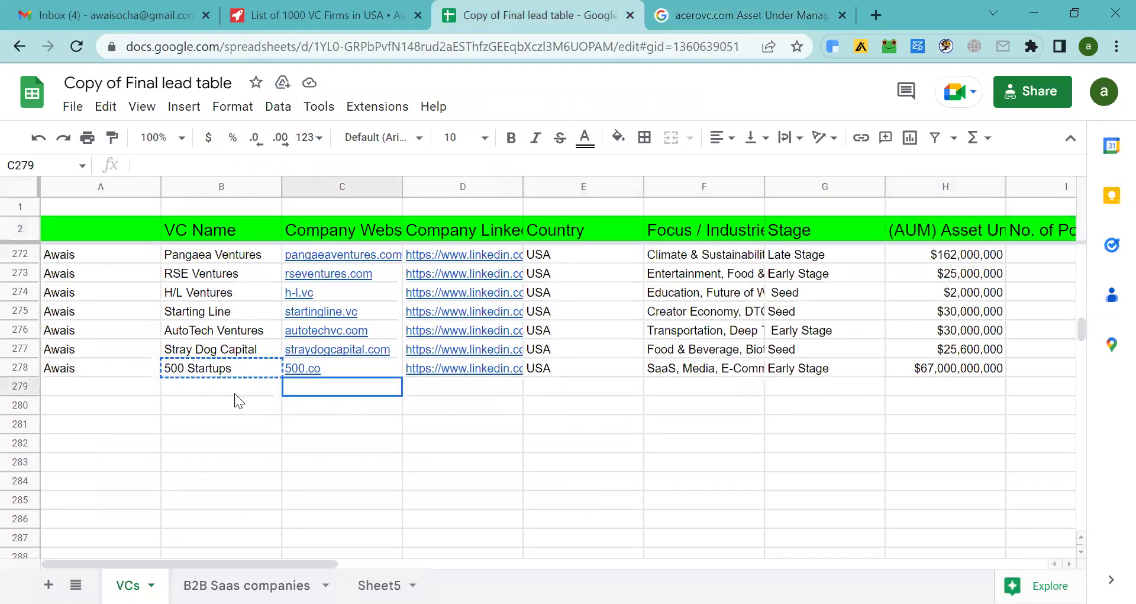
pyautogui.click(126, 389)
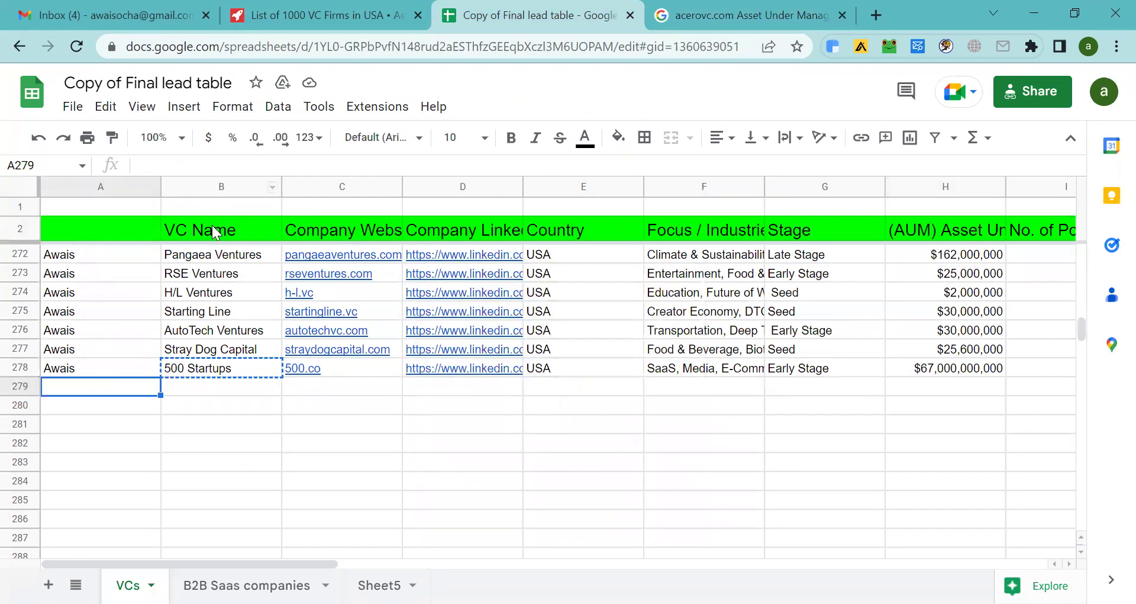
# - Review the firm data headers in row 2, from Company Website and Country through AUM and portfolio count to Later stages
pyautogui.click(343, 228)
pyautogui.click(475, 230)
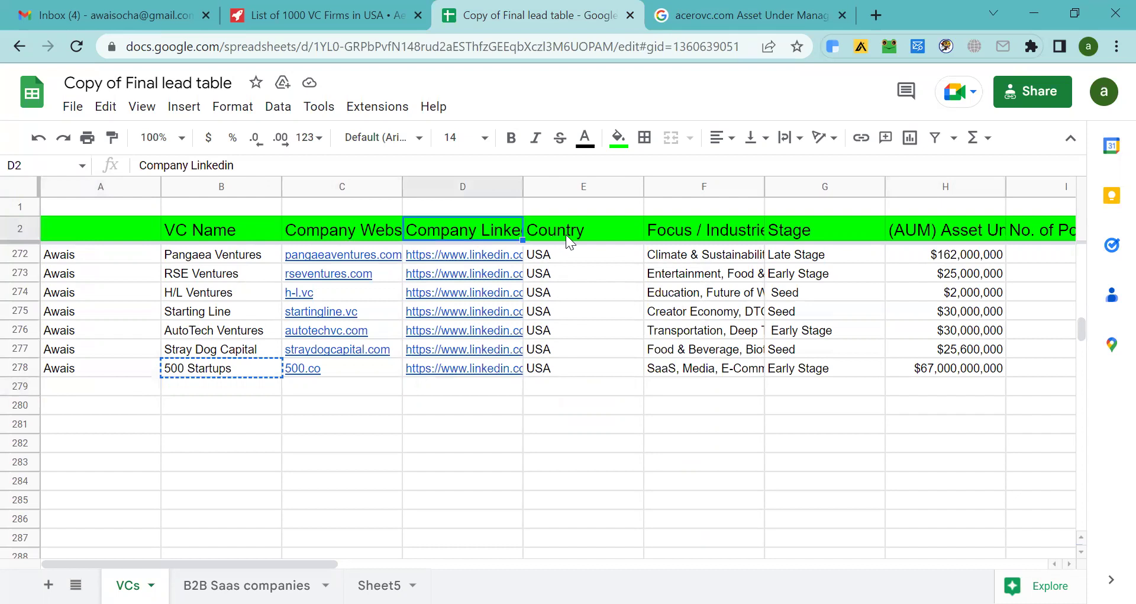
pyautogui.click(565, 234)
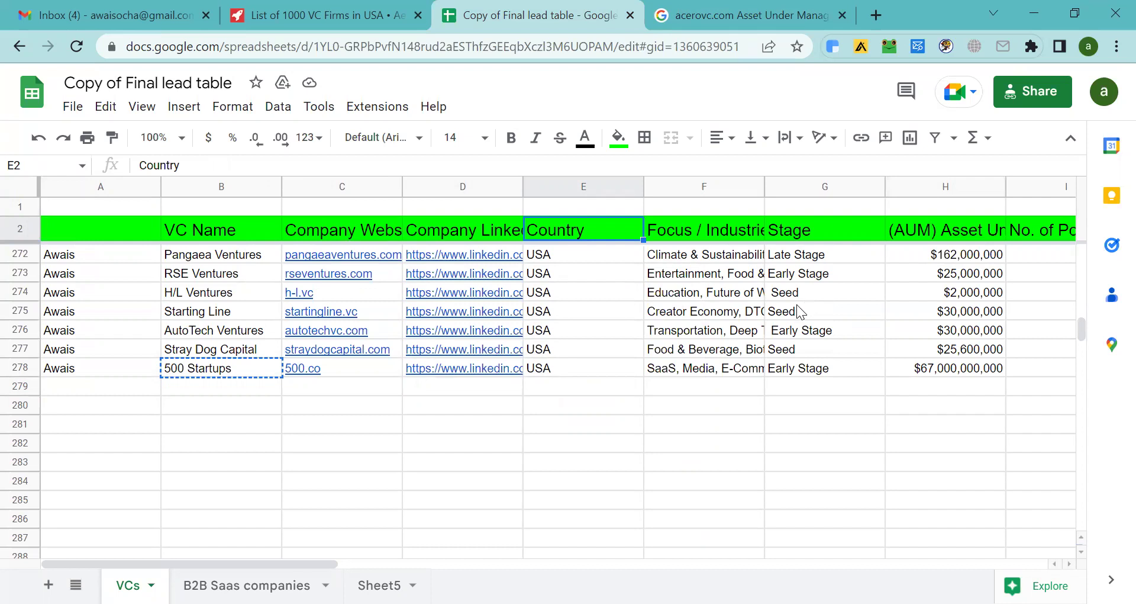
pyautogui.click(913, 234)
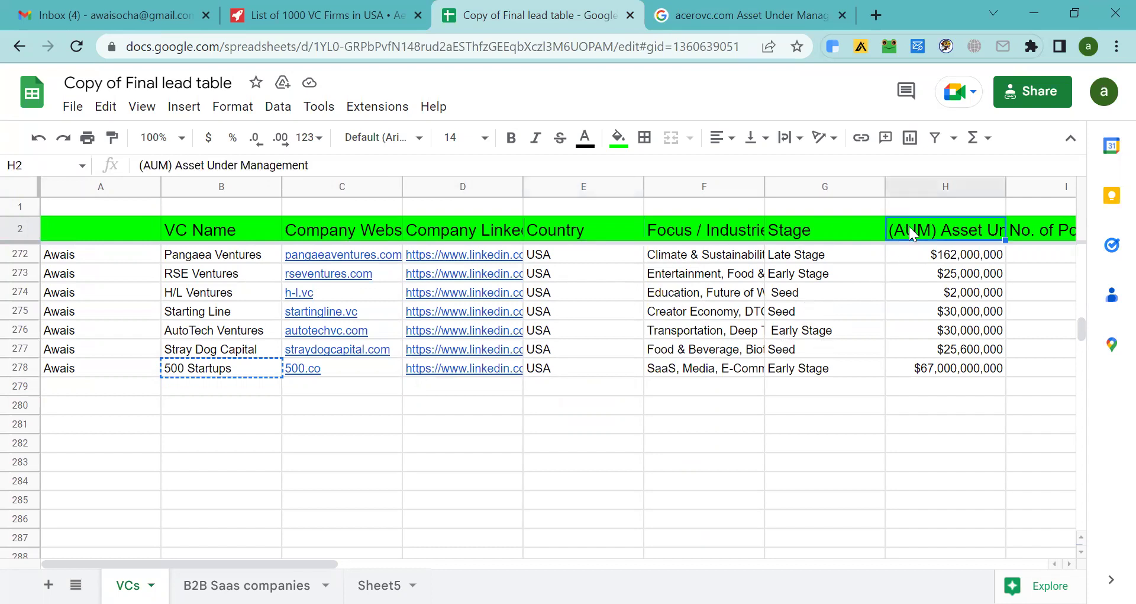
pyautogui.press('Right')
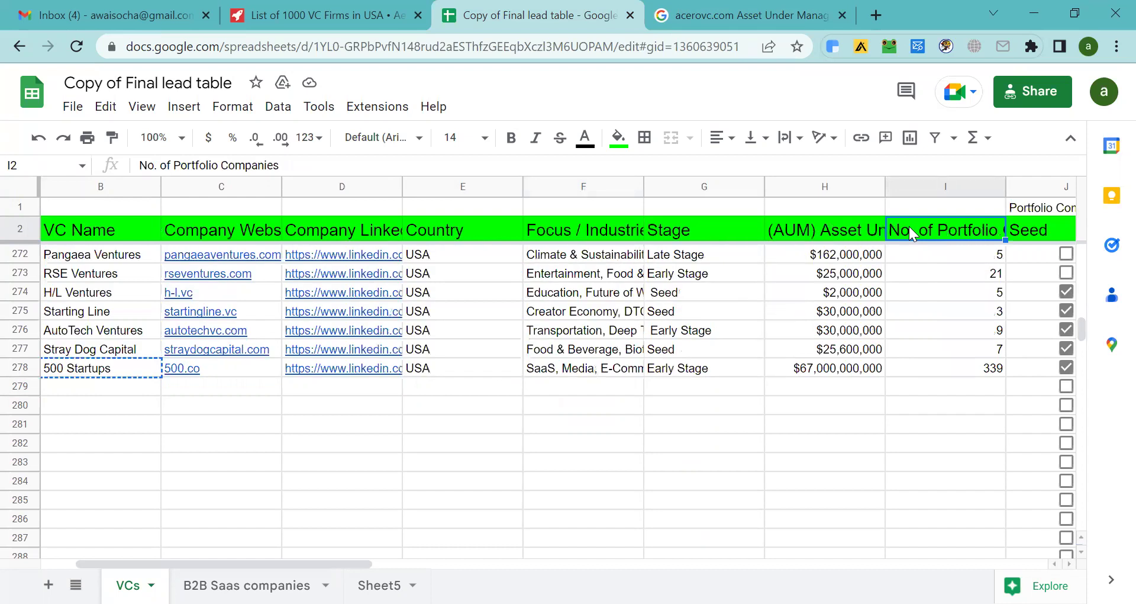
pyautogui.press('Right')
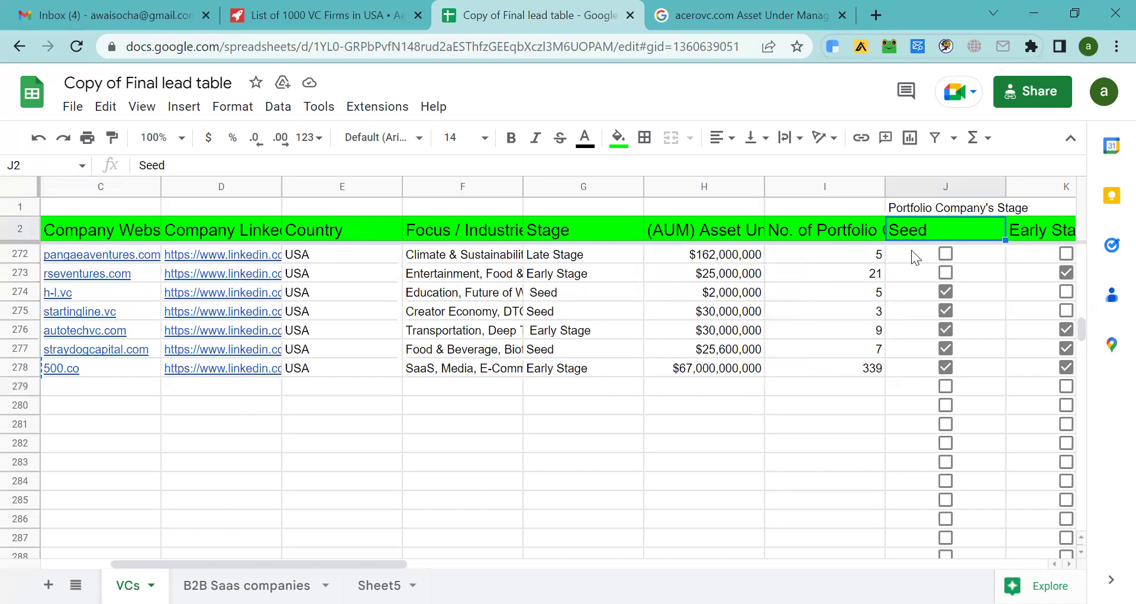
pyautogui.press('Right')
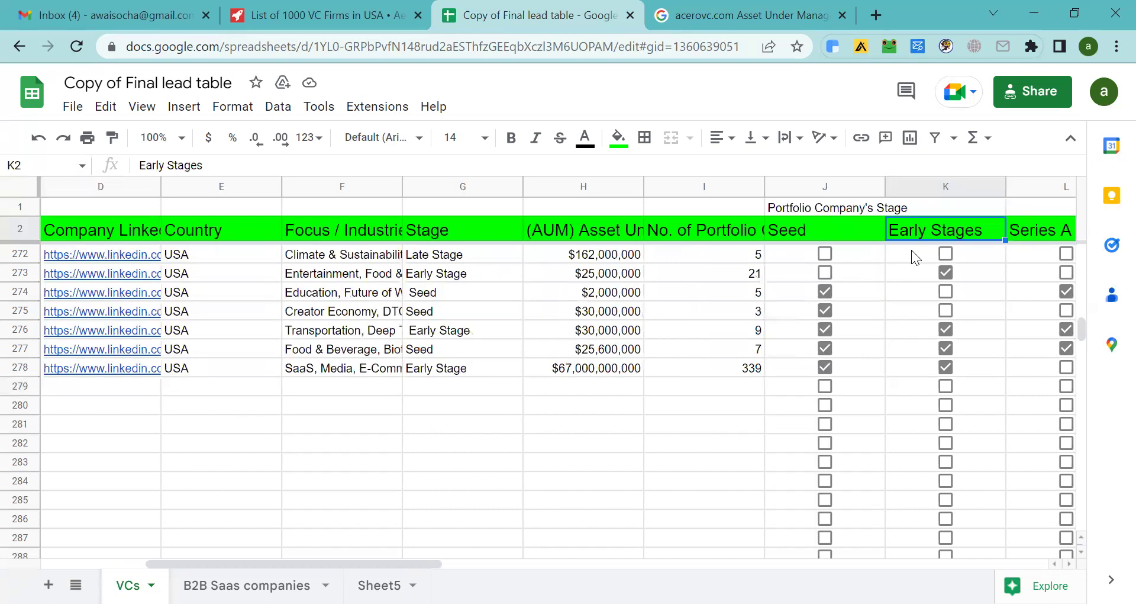
pyautogui.press('Right')
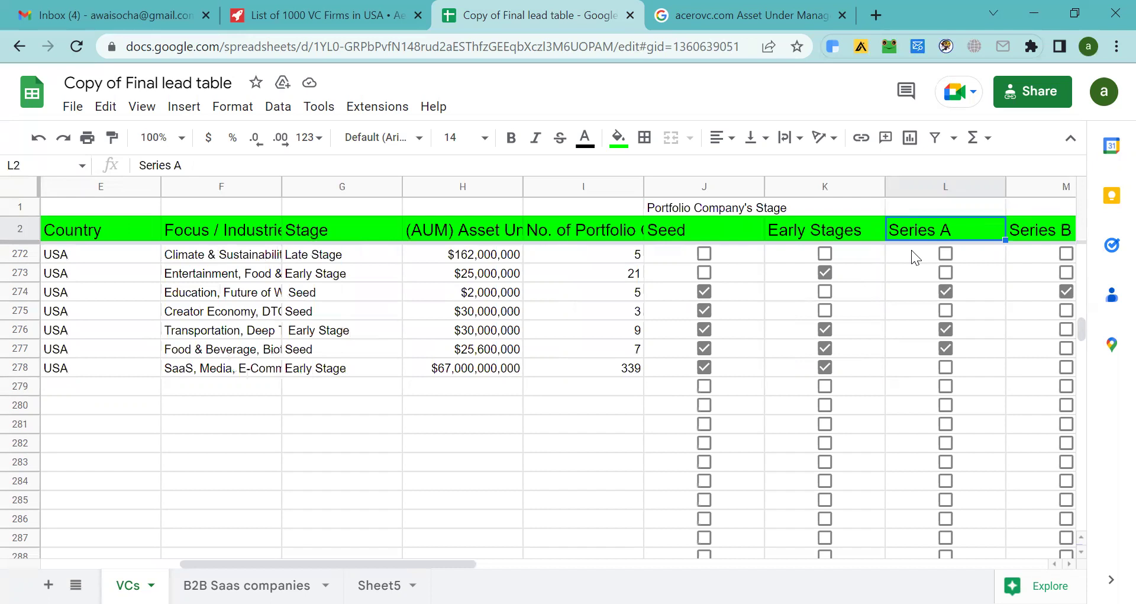
pyautogui.press('Right')
pyautogui.press('Right')
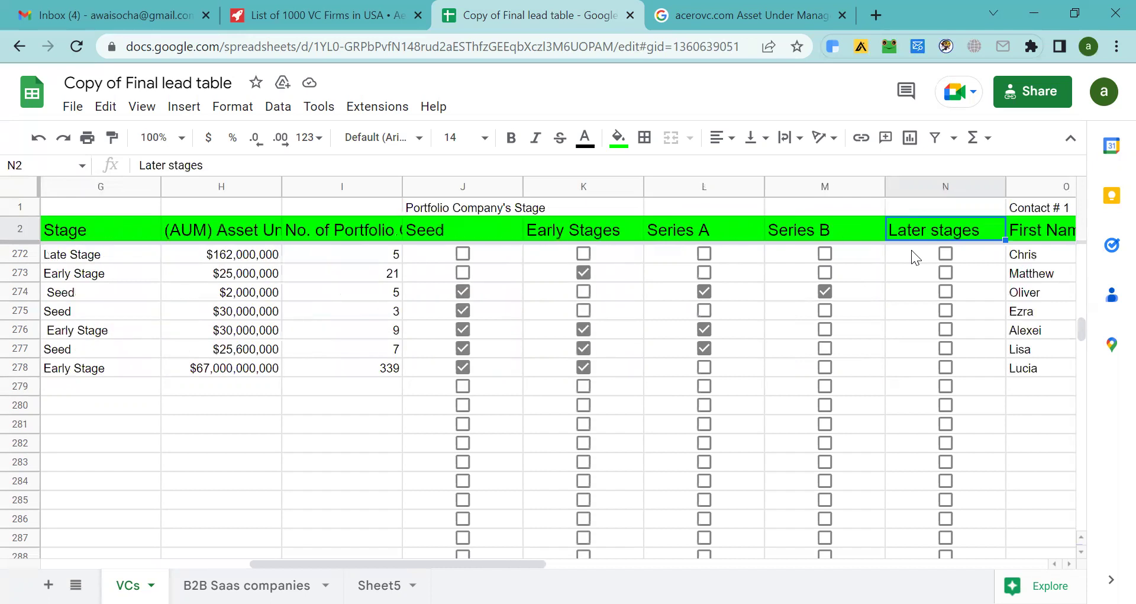
# - Review the Contact # 1 headers from First Name to LinkedIn and the start of the Contact # 2 headers
pyautogui.press('Right')
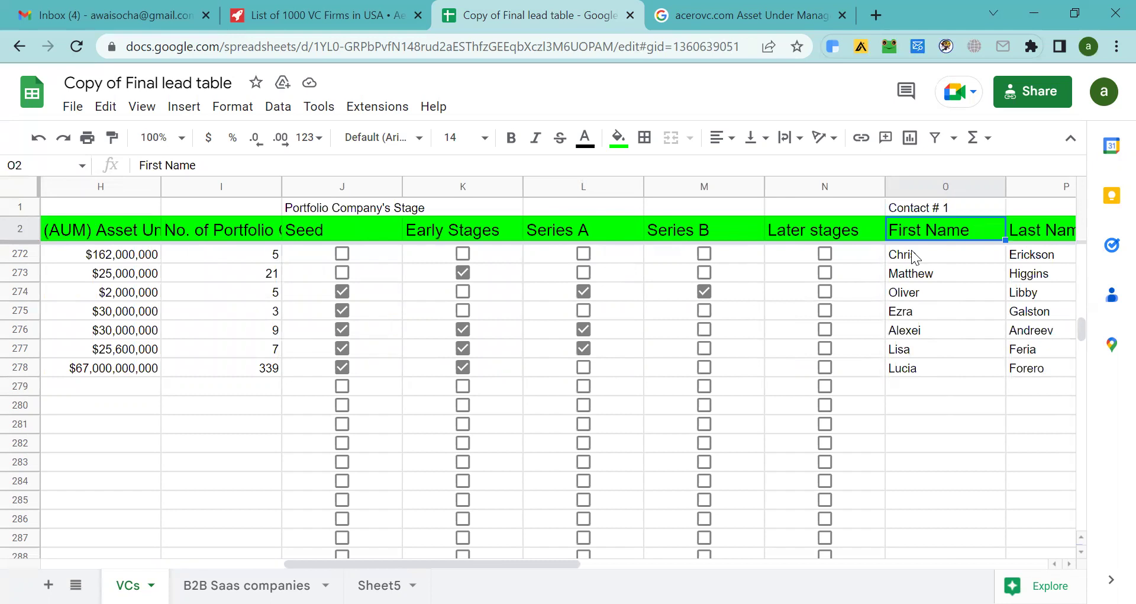
pyautogui.press('Right')
pyautogui.press('Right')
pyautogui.press('Right')
pyautogui.press('Right')
pyautogui.press('Right')
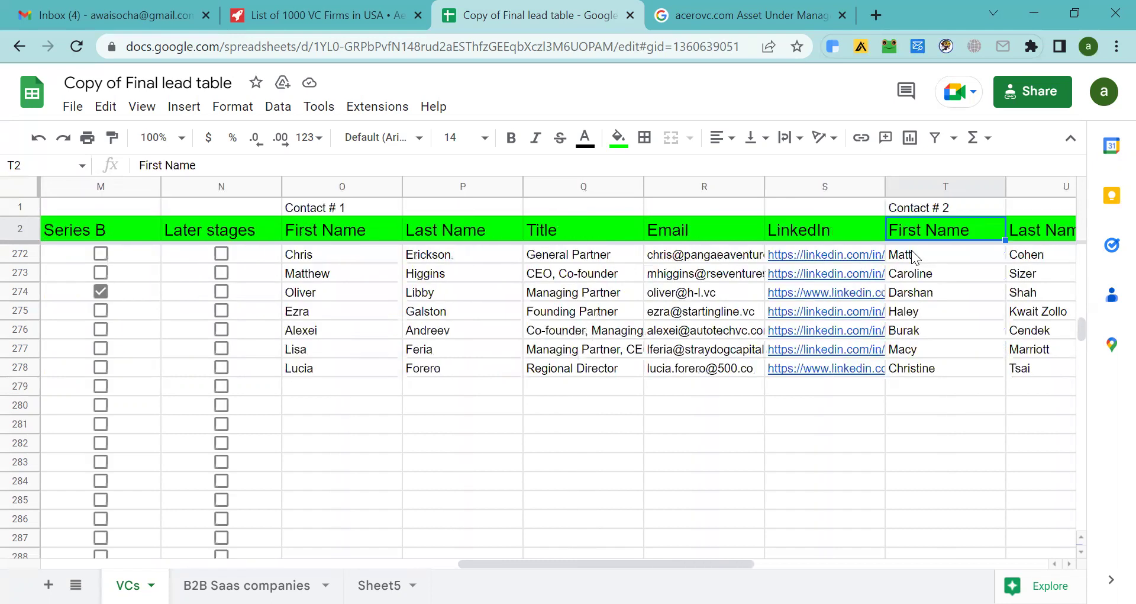
pyautogui.press('Right')
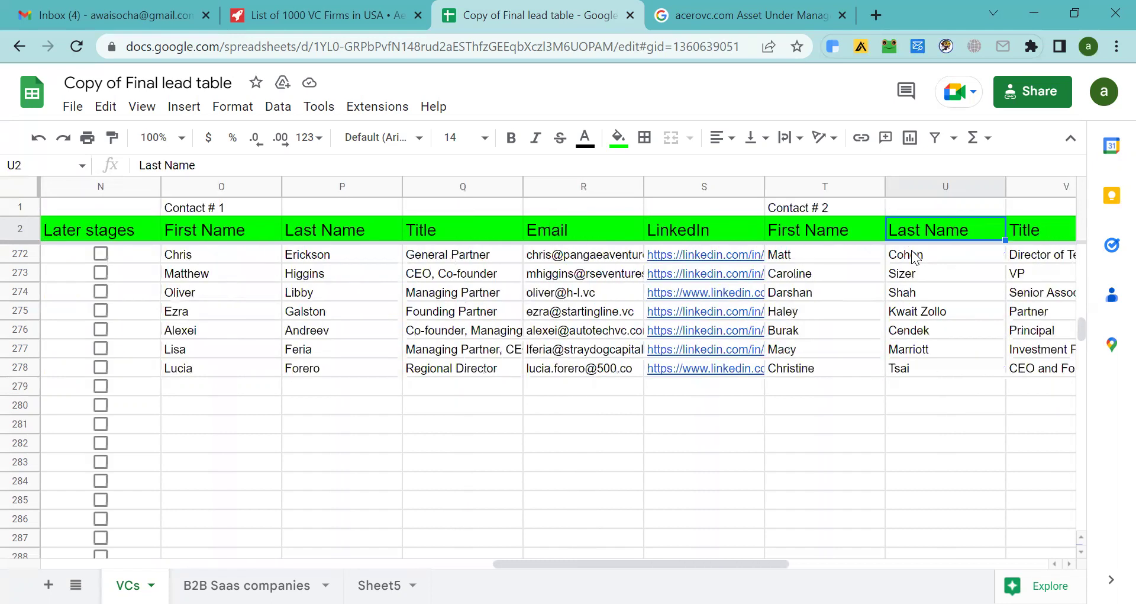
# - Examine the Contact # 1 name, title, email and LinkedIn fields in row 278 and the empty rows below
pyautogui.click(169, 374)
pyautogui.click(296, 373)
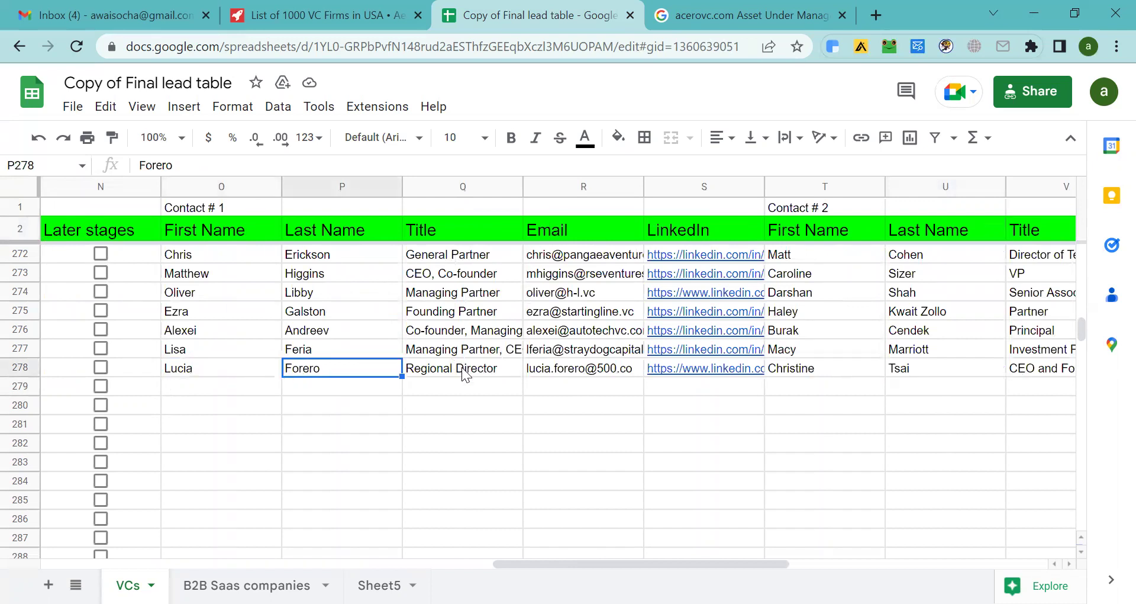
pyautogui.click(461, 367)
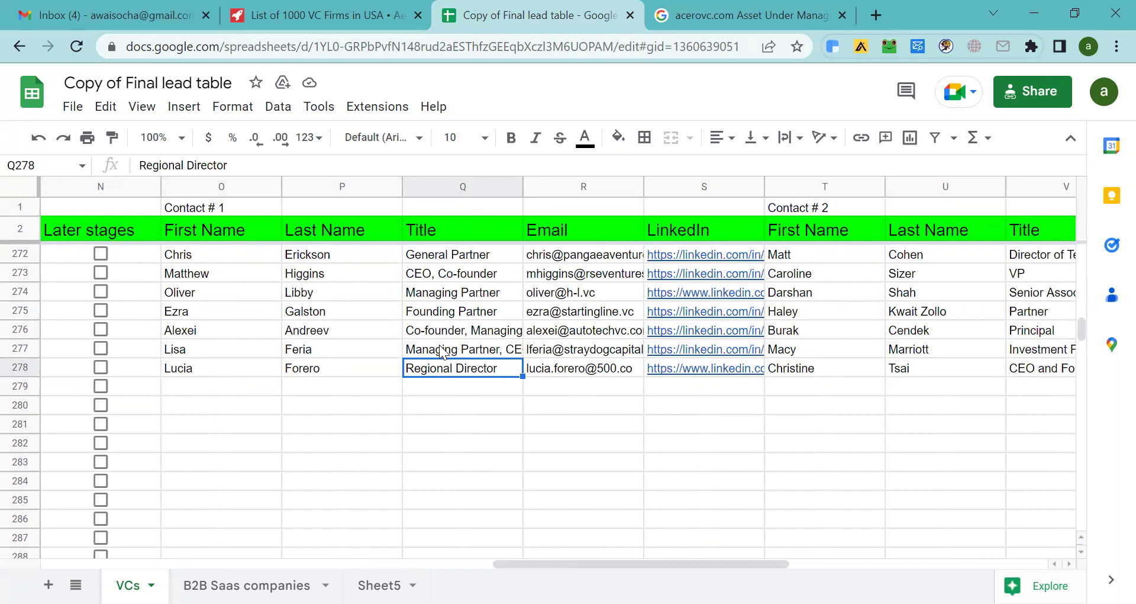
pyautogui.click(558, 376)
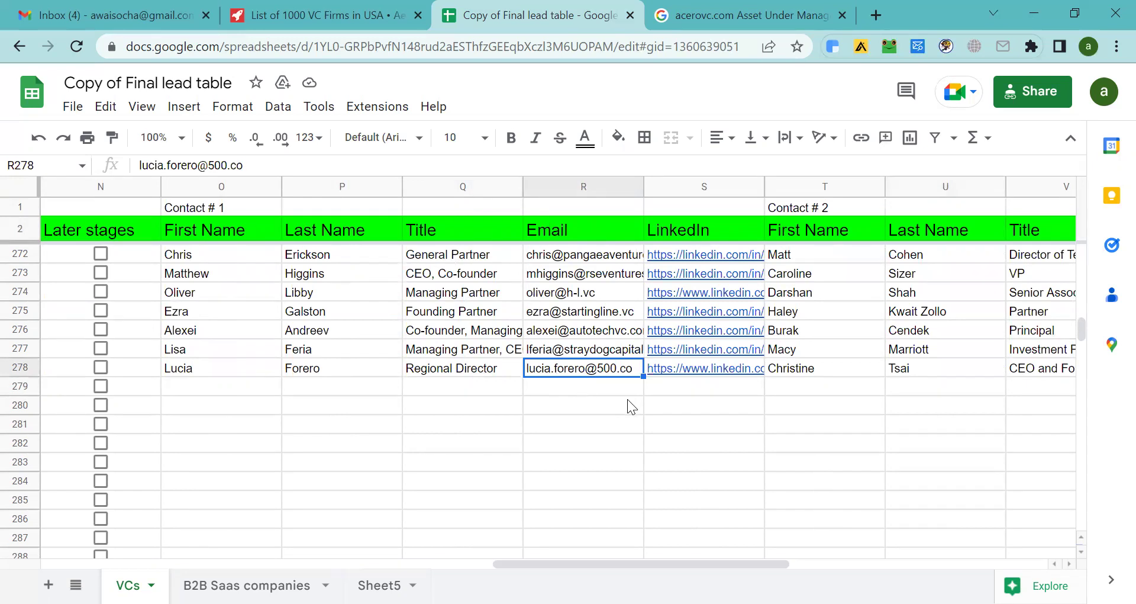
pyautogui.click(686, 391)
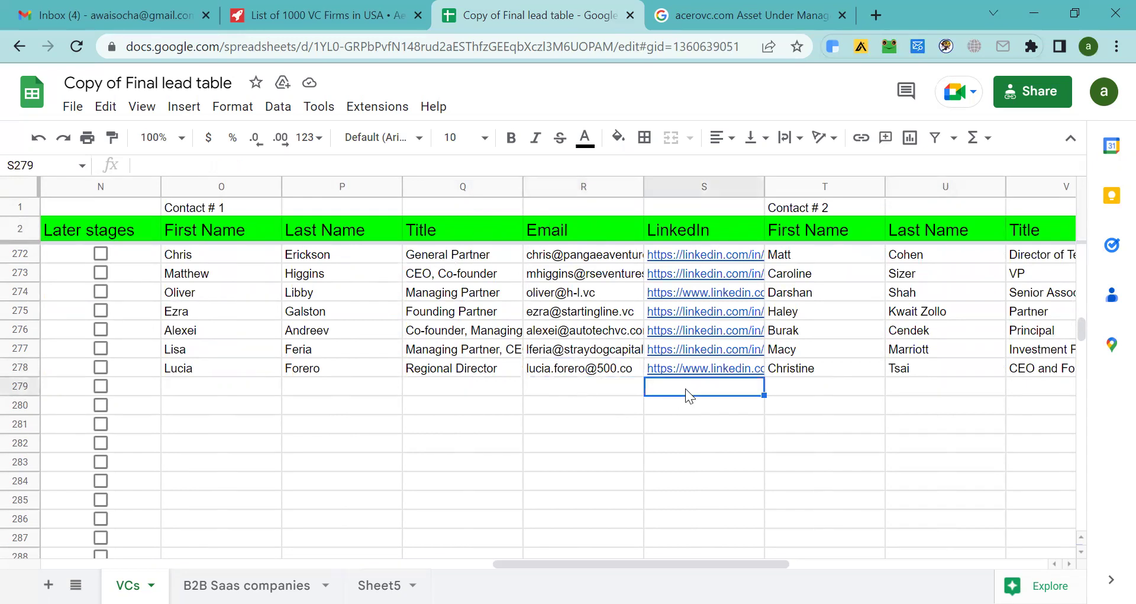
pyautogui.click(552, 417)
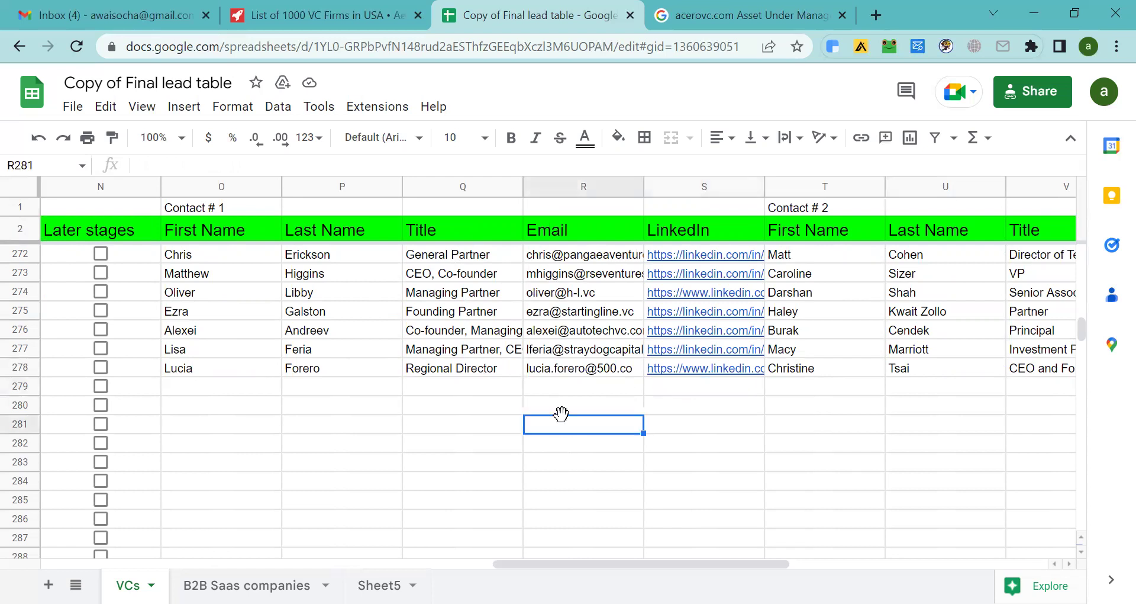
pyautogui.click(745, 425)
pyautogui.click(594, 395)
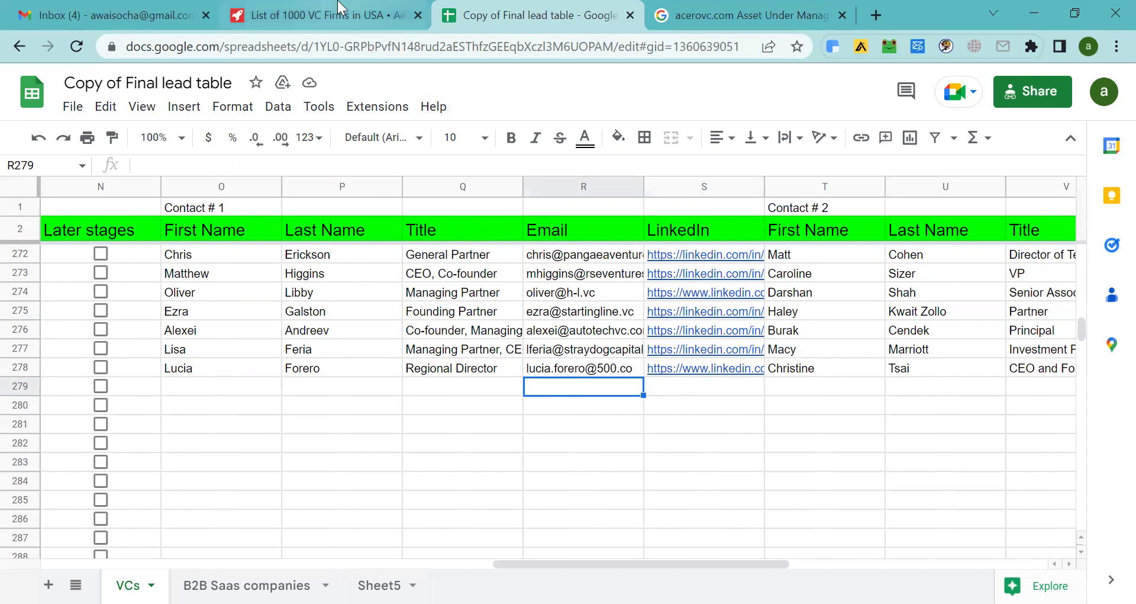
# - Switch to the AeroLeads list of 1000 VC firms in the USA and return to the start of its table
pyautogui.click(355, 15)
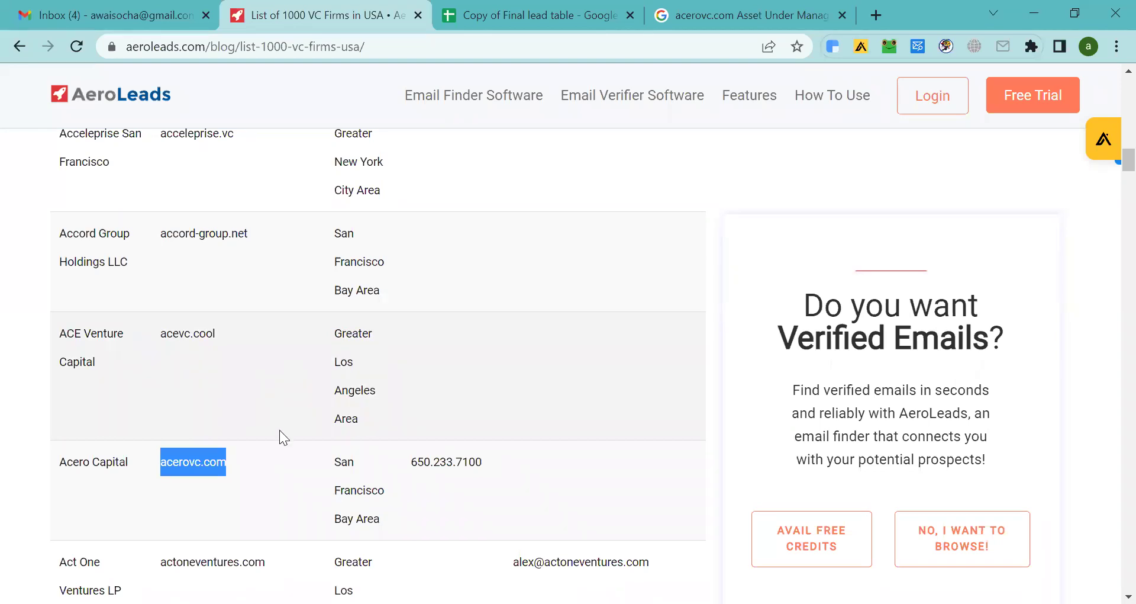
pyautogui.scroll(20, 279, 429)
pyautogui.scroll(5, 280, 427)
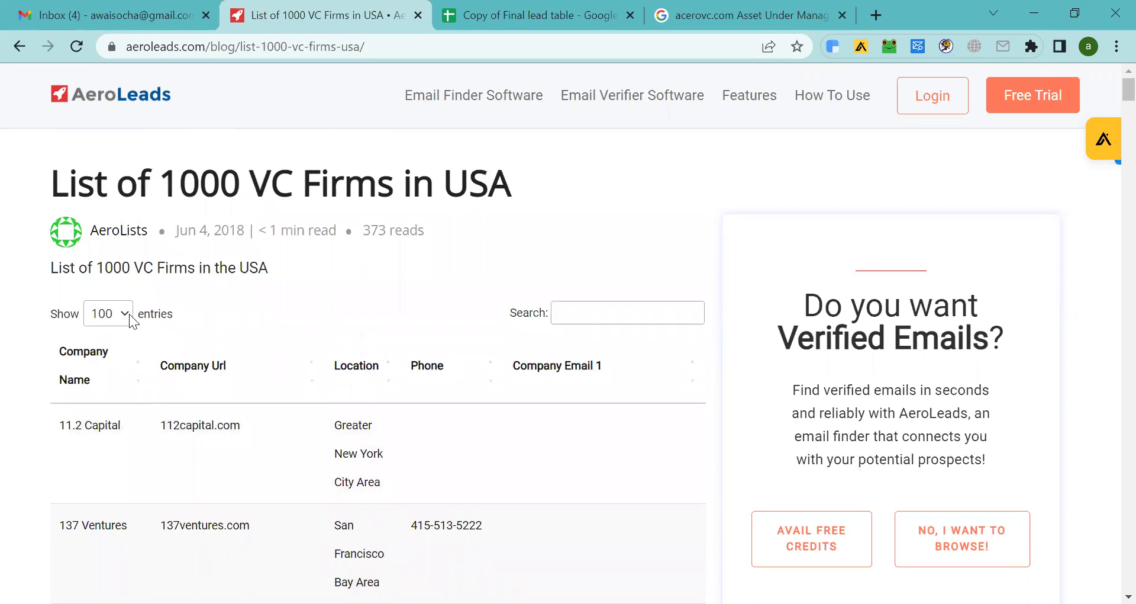
# - Try showing 10 entries per page in the VC firms table and set it back to 100 entries
pyautogui.click(117, 324)
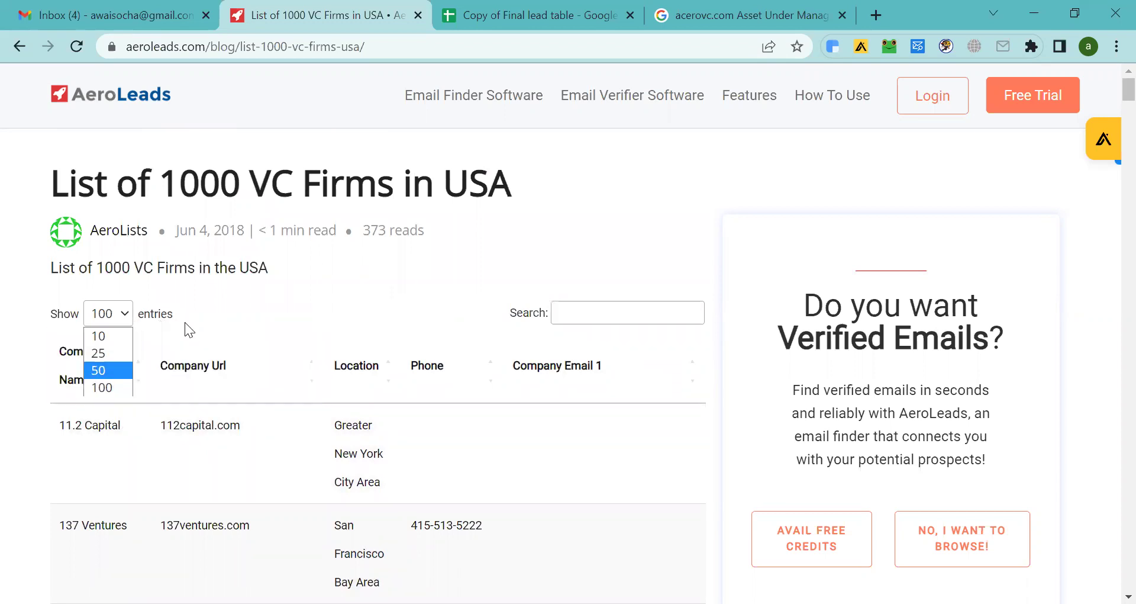
pyautogui.click(118, 336)
pyautogui.scroll(-5, 267, 405)
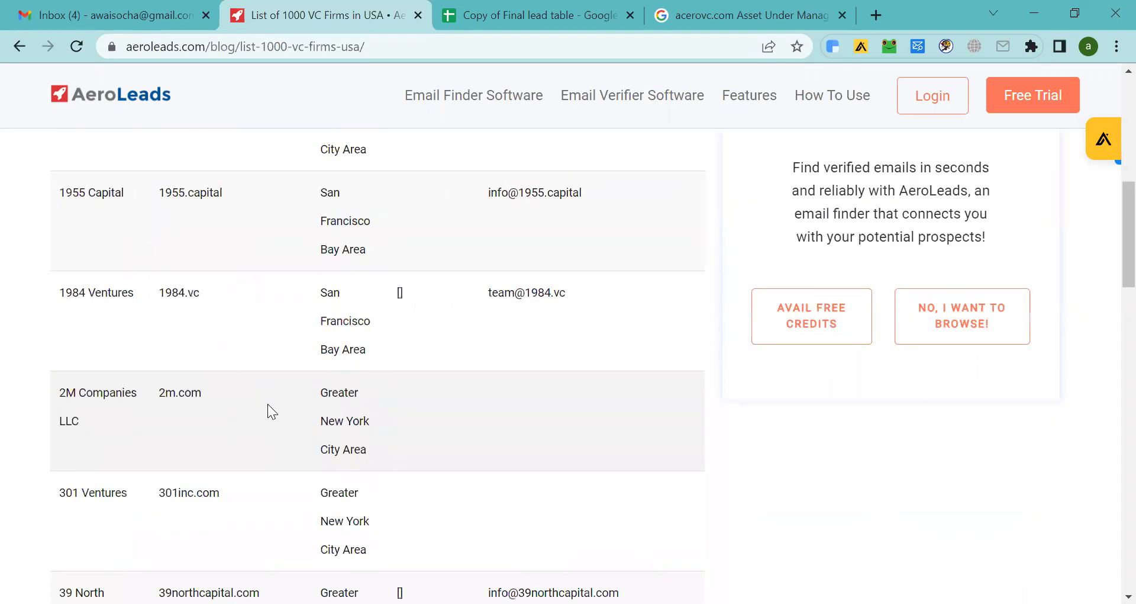
pyautogui.scroll(5, 266, 408)
pyautogui.click(125, 318)
pyautogui.click(114, 386)
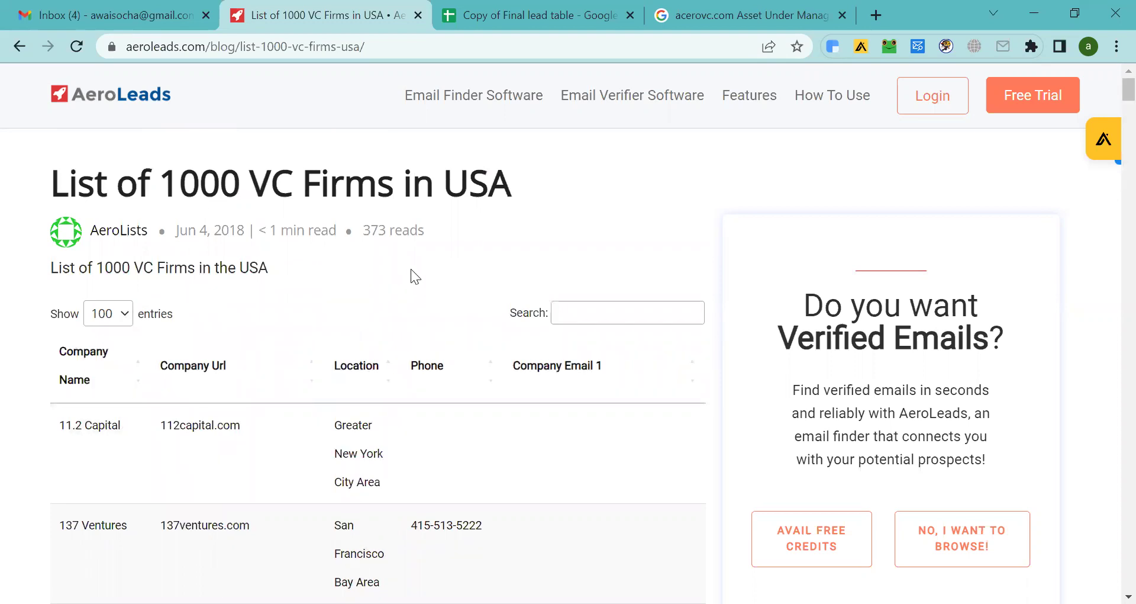
# - Browse to the end of the VC firms table and advance two pages to entries 201 to 300
pyautogui.scroll(-20, 444, 266)
pyautogui.scroll(-20, 479, 326)
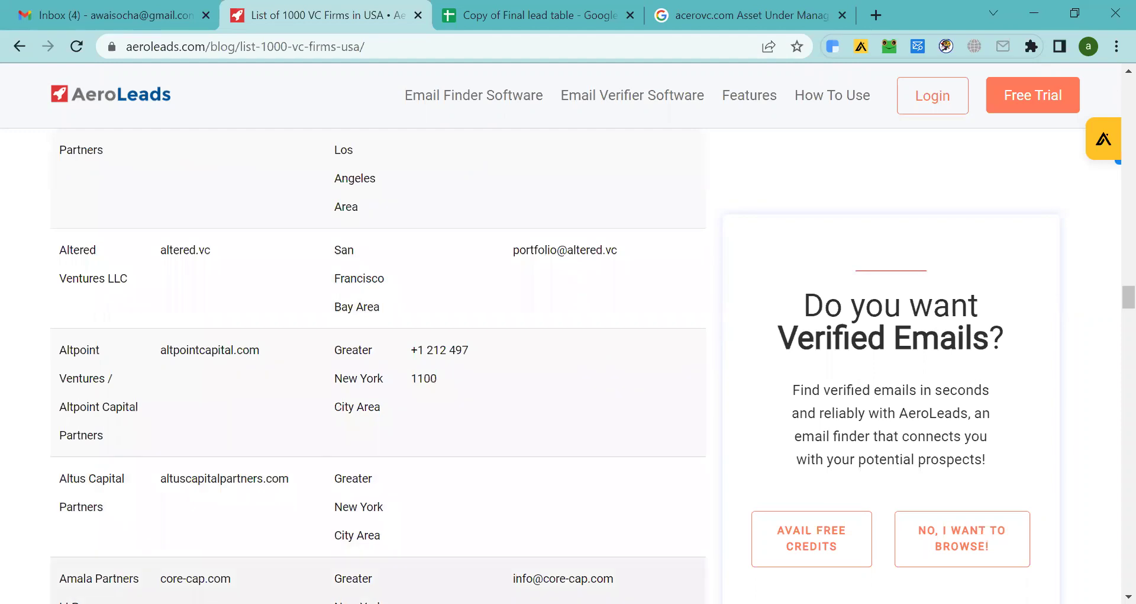
pyautogui.scroll(-20, 278, 349)
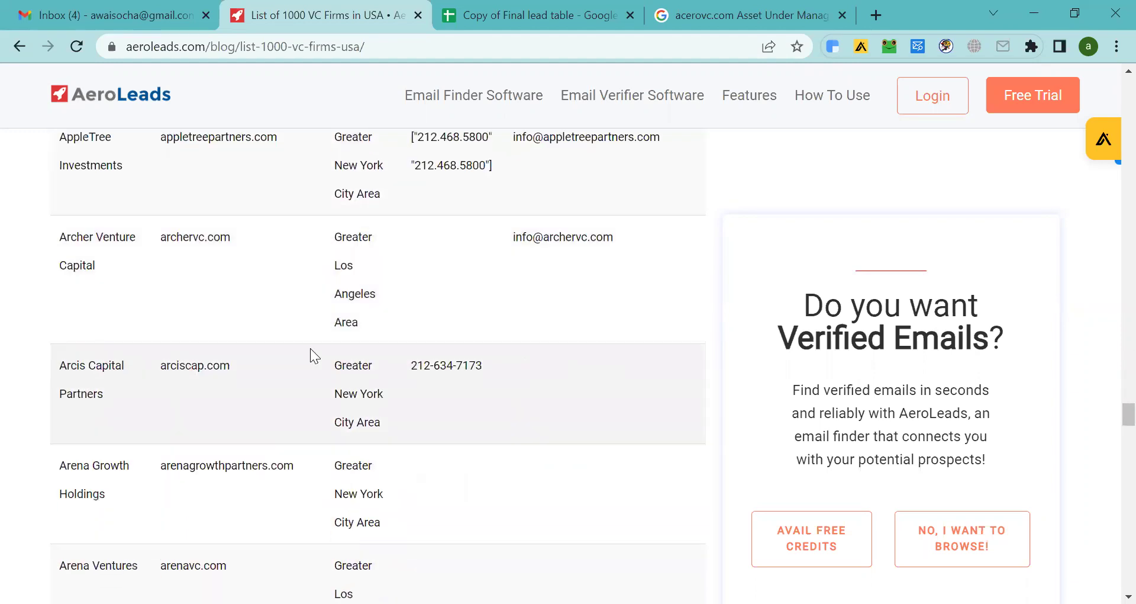
pyautogui.scroll(-20, 310, 348)
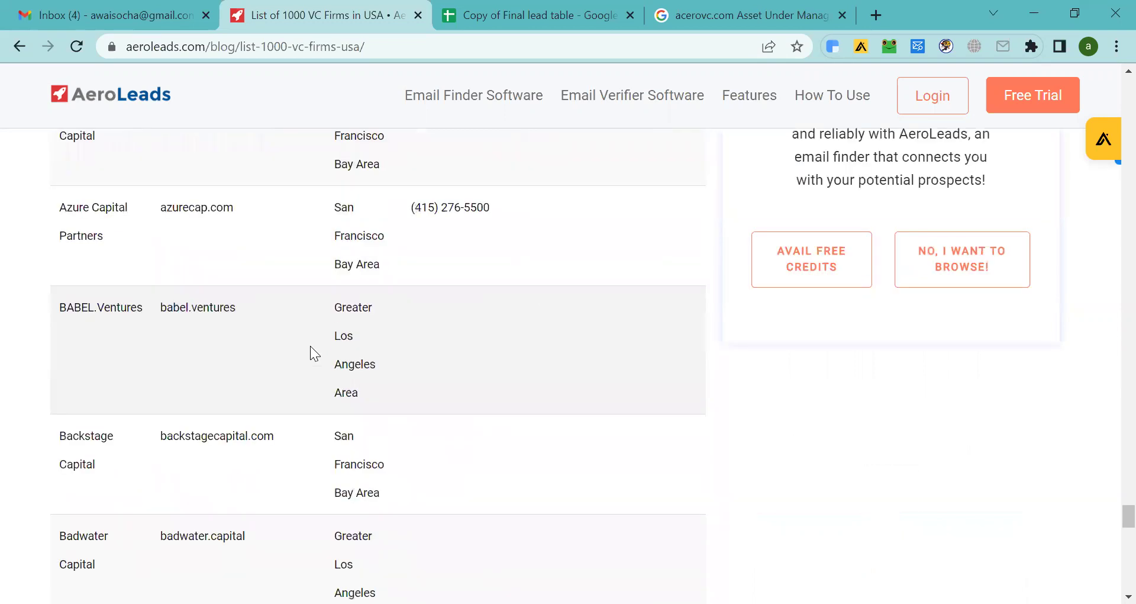
pyautogui.scroll(-1, 312, 346)
pyautogui.scroll(1, 414, 320)
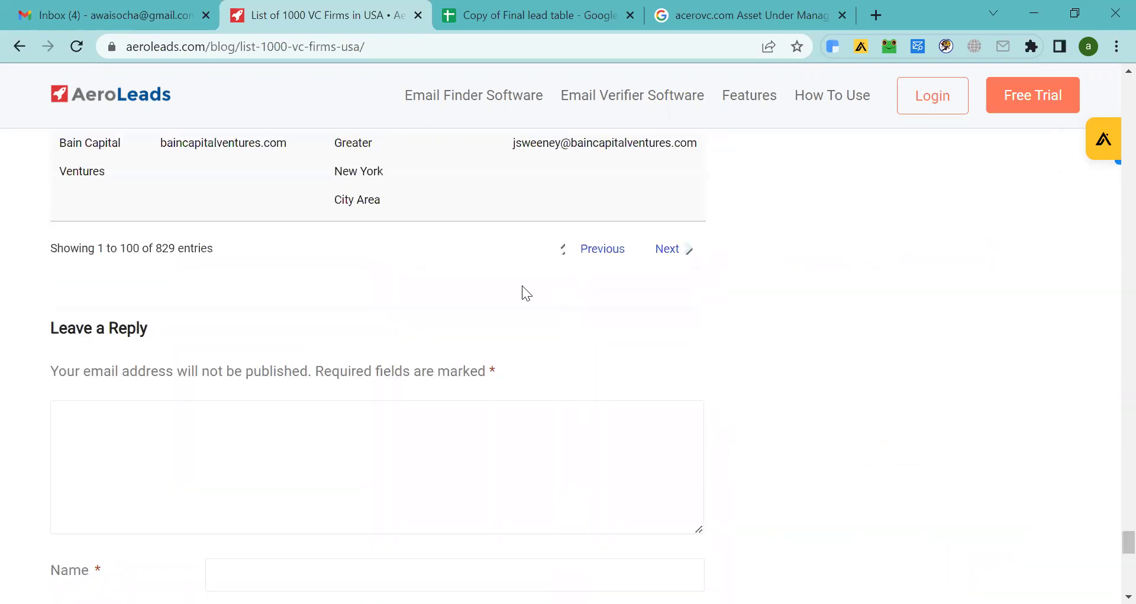
pyautogui.click(686, 251)
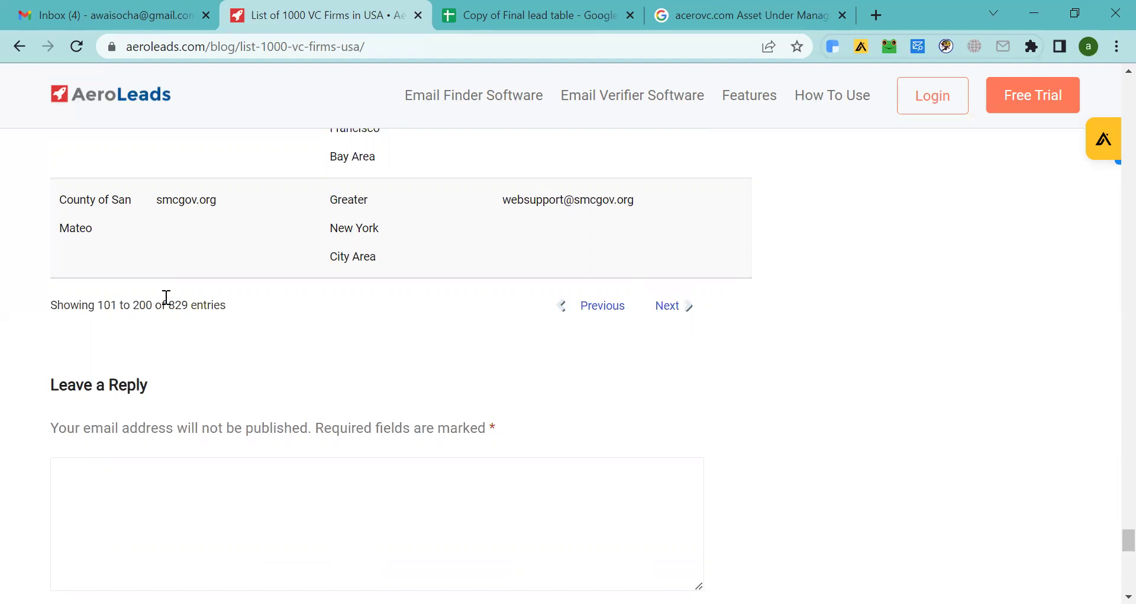
pyautogui.click(660, 313)
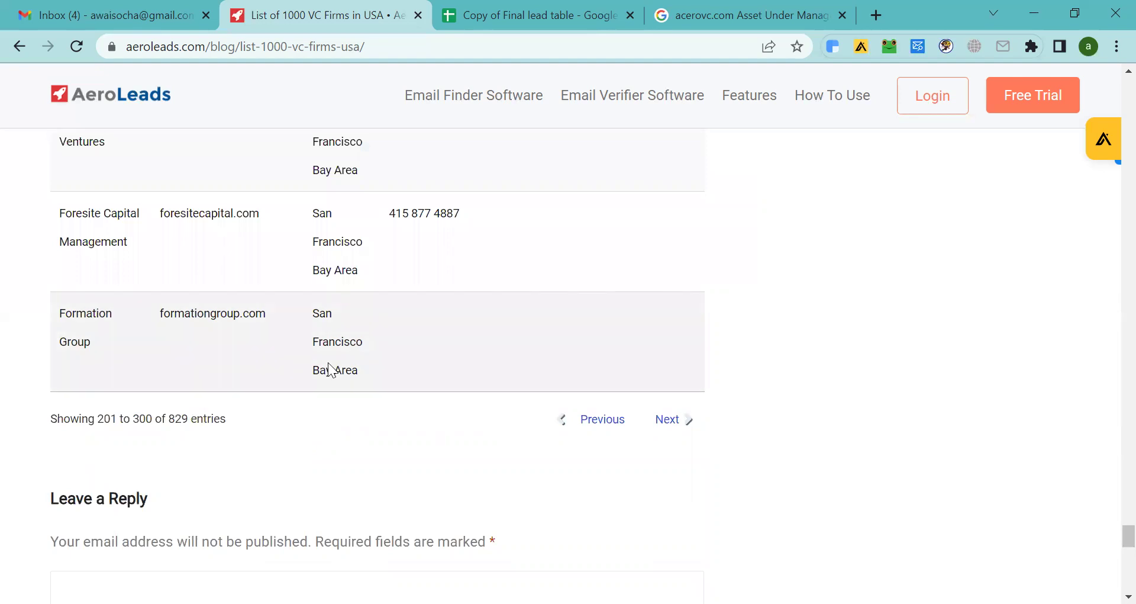
# - Look back through the firm names, URLs, locations and contact details among entries 201 to 300
pyautogui.scroll(20, 328, 362)
pyautogui.scroll(20, 329, 362)
pyautogui.scroll(13, 328, 361)
pyautogui.scroll(20, 328, 360)
pyautogui.scroll(20, 329, 361)
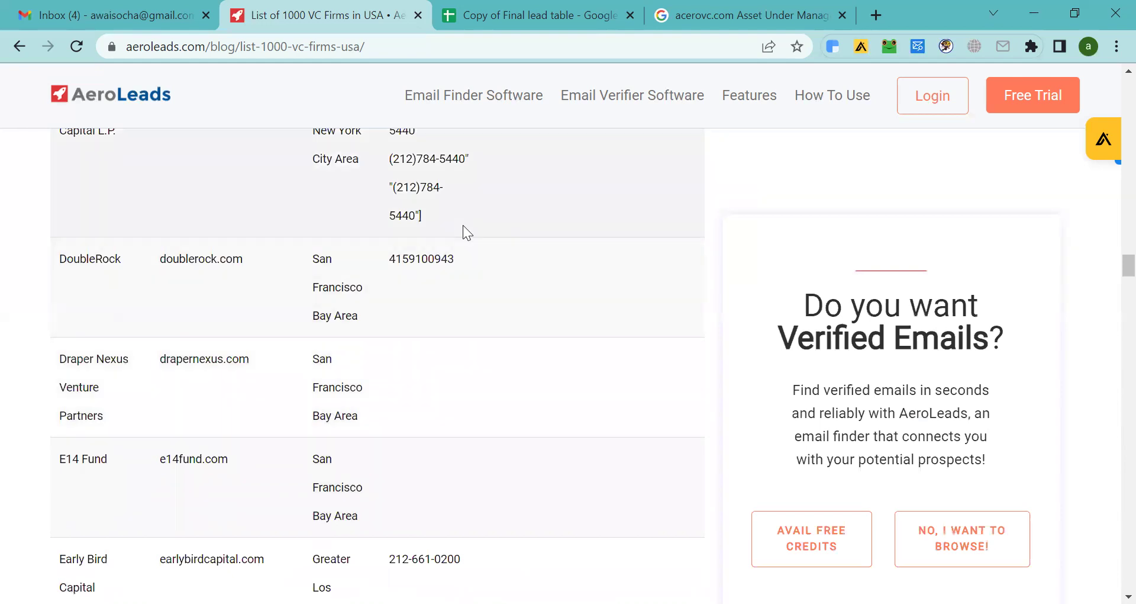
pyautogui.scroll(10, 424, 311)
pyautogui.scroll(5, 425, 307)
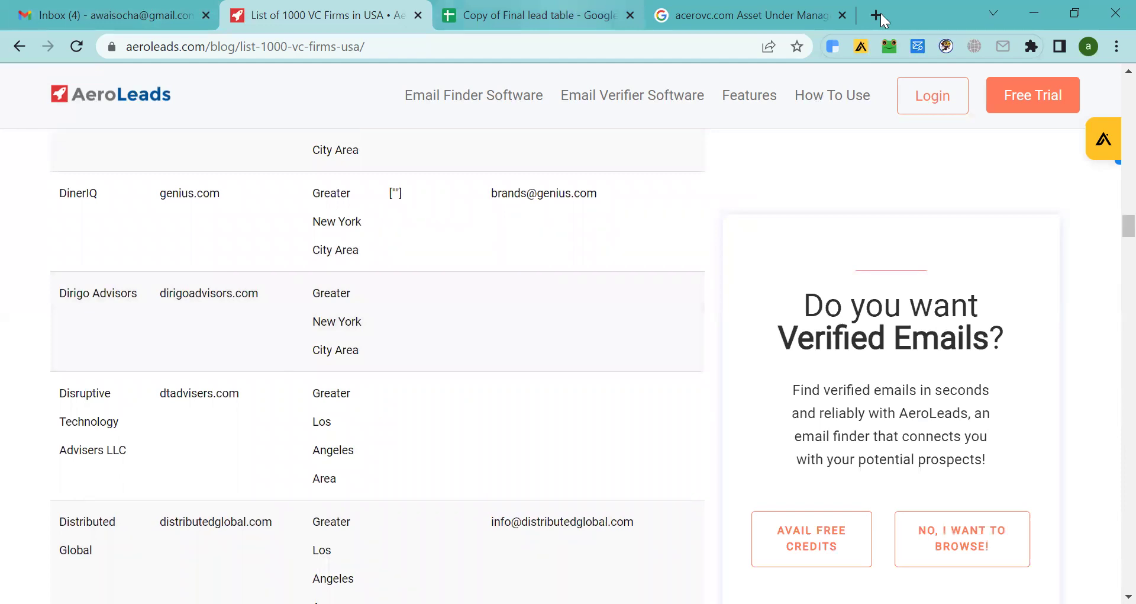
# - Open acerovc.com in a new tab, look over the Acero Capital homepage and open its LinkedIn link
pyautogui.hotkey('ctrl', 't')
pyautogui.write('acerovc.com')
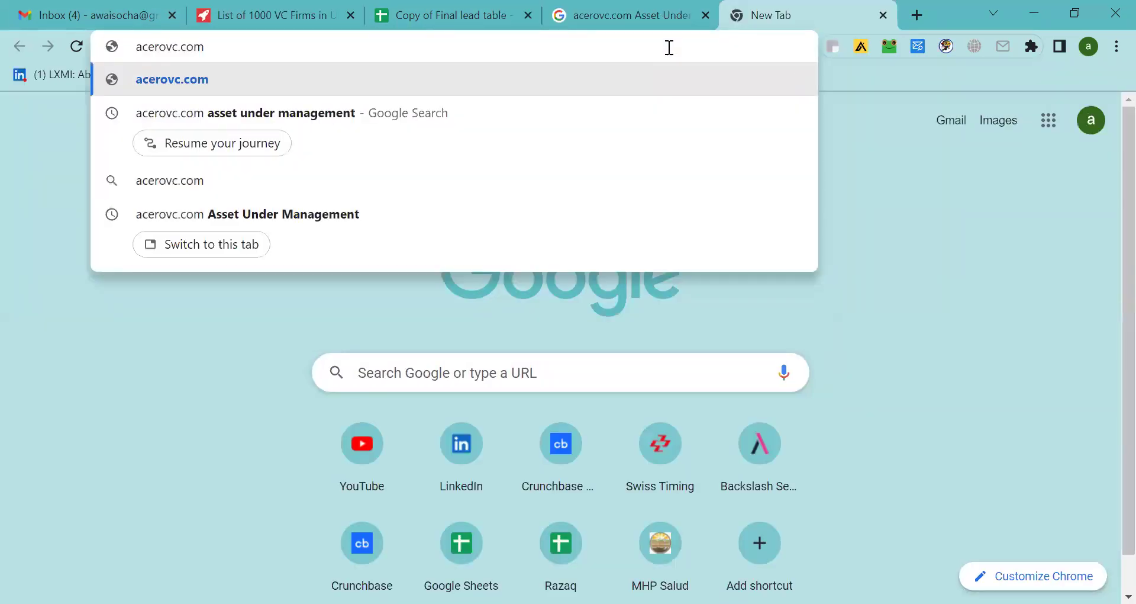
pyautogui.press('Return')
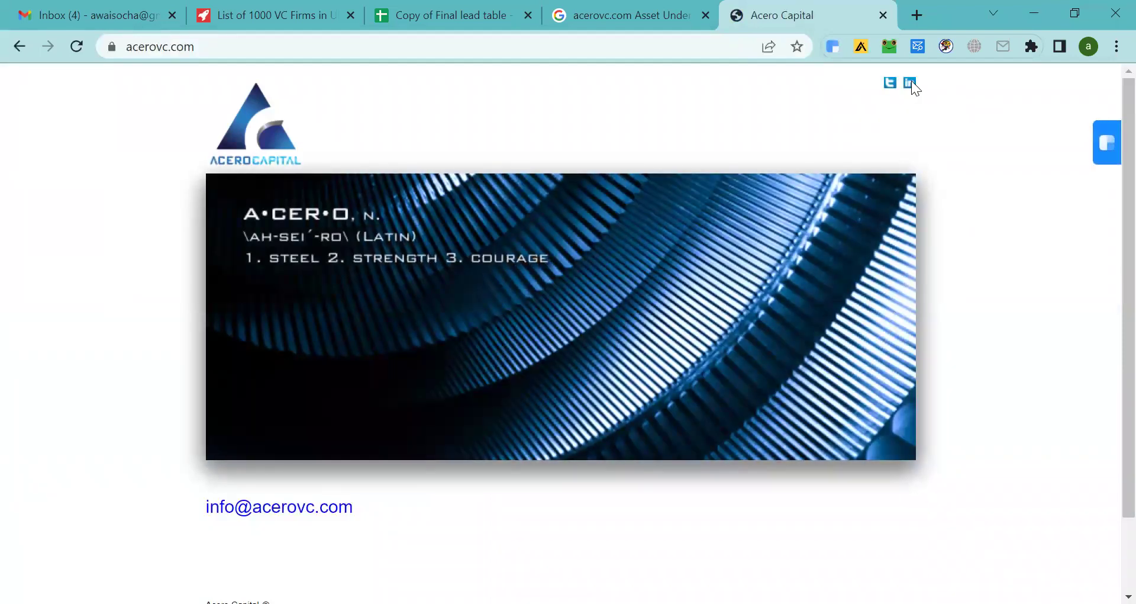
pyautogui.scroll(-3, 688, 408)
pyautogui.scroll(3, 687, 408)
# - Copy the dtadvisers.com address from the AeroLeads list, close the LinkedIn tab and load the address in the Acero Capital tab
pyautogui.click(288, 7)
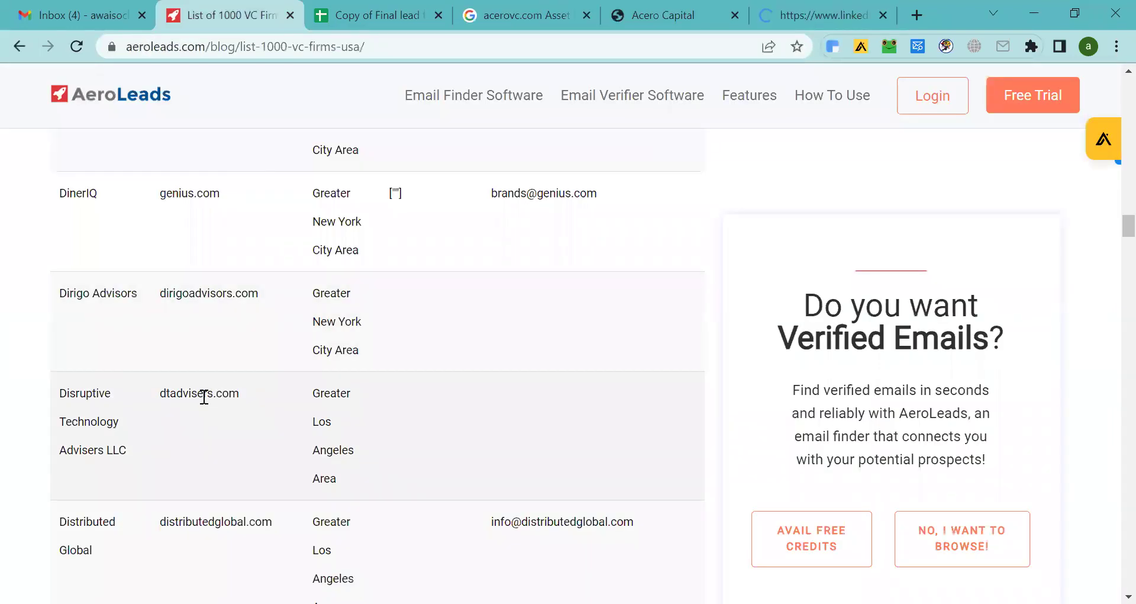
pyautogui.doubleClick(203, 395)
pyautogui.hotkey('ctrl', 'c')
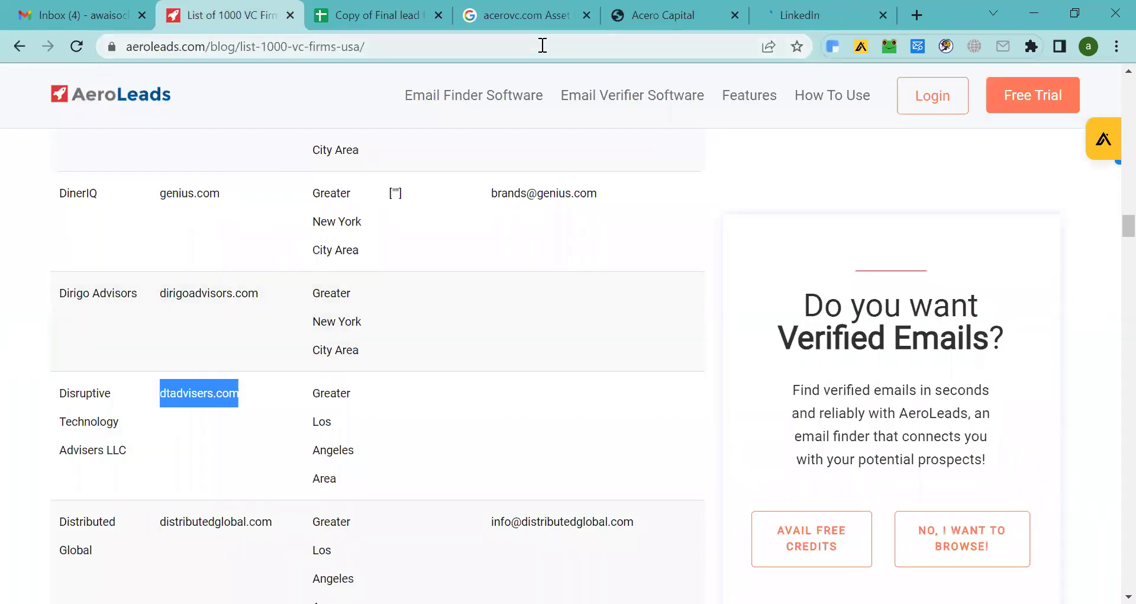
pyautogui.click(764, 16)
pyautogui.click(645, 14)
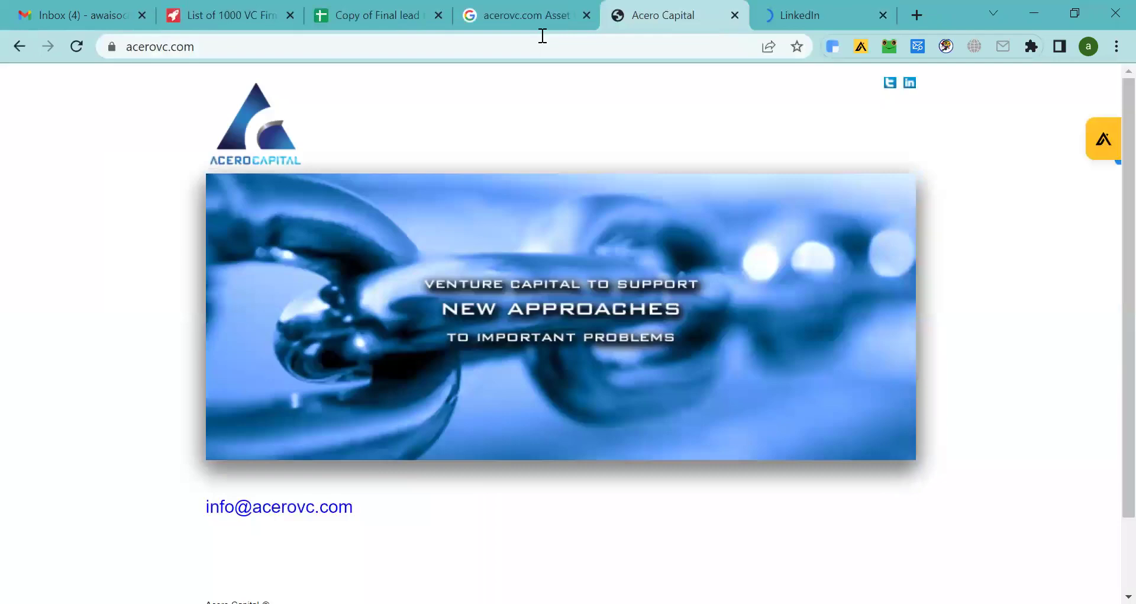
pyautogui.click(542, 37)
pyautogui.hotkey('ctrl', 'v')
pyautogui.press('Return')
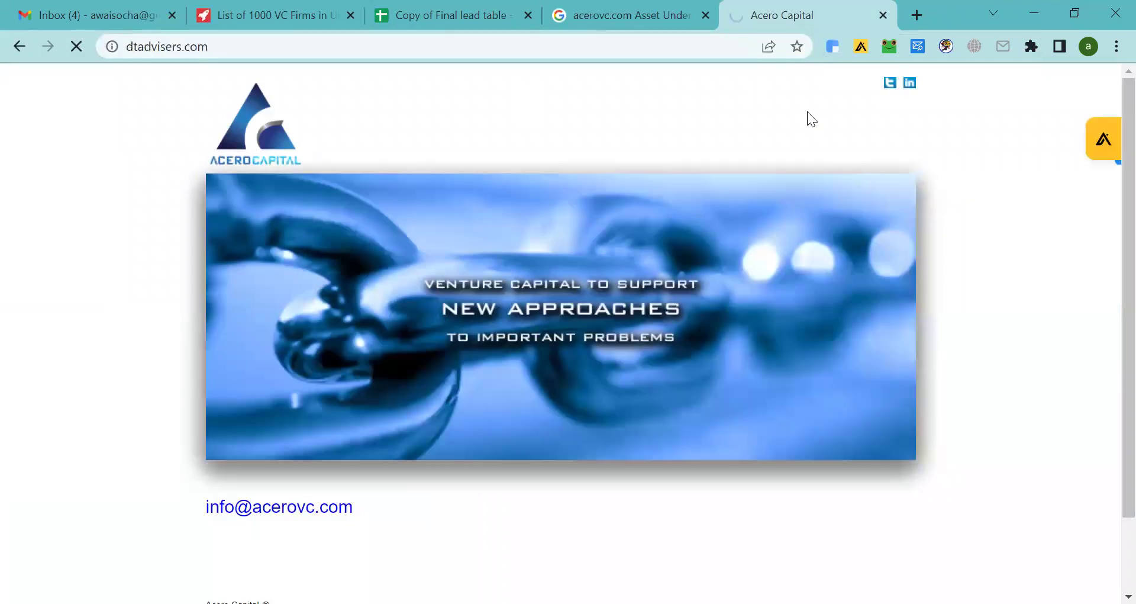
# - Open a new browser window with the Guest profile
pyautogui.click(1087, 47)
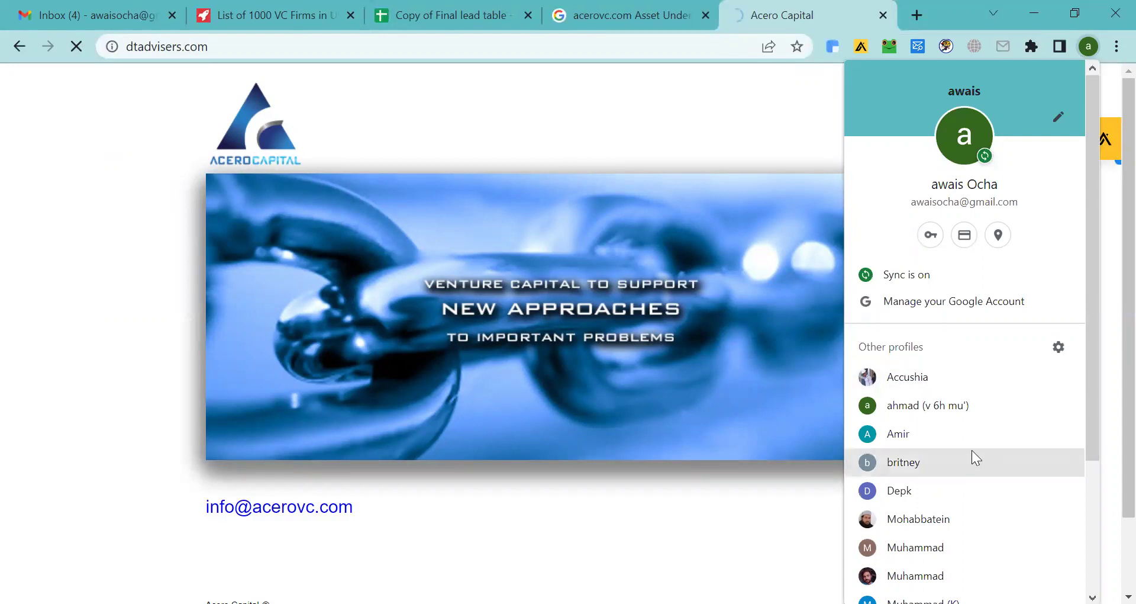
pyautogui.scroll(-3, 973, 451)
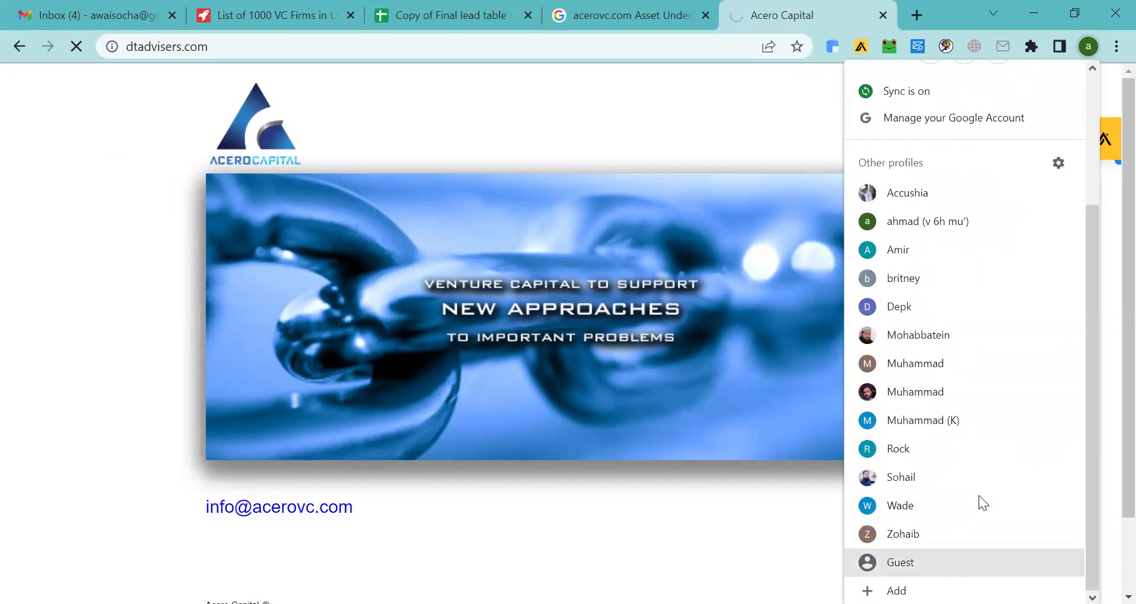
pyautogui.press('Return')
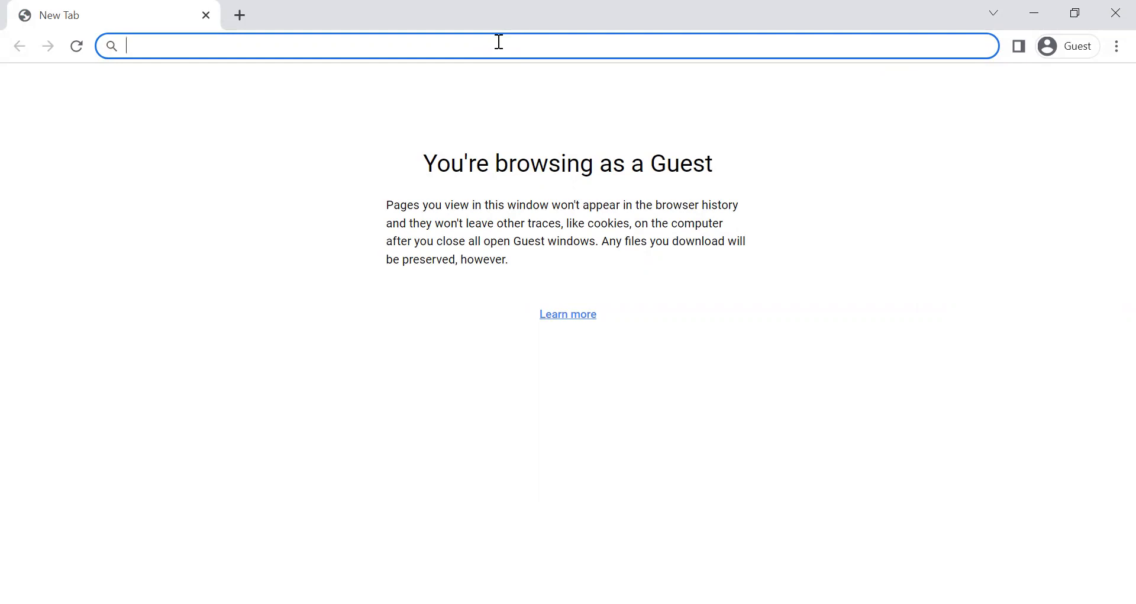
# - Search Google for "dtadvisers.com crunchbase" and open the Disruptive company profile from the results in a new tab
pyautogui.write('dtadvisers.com')
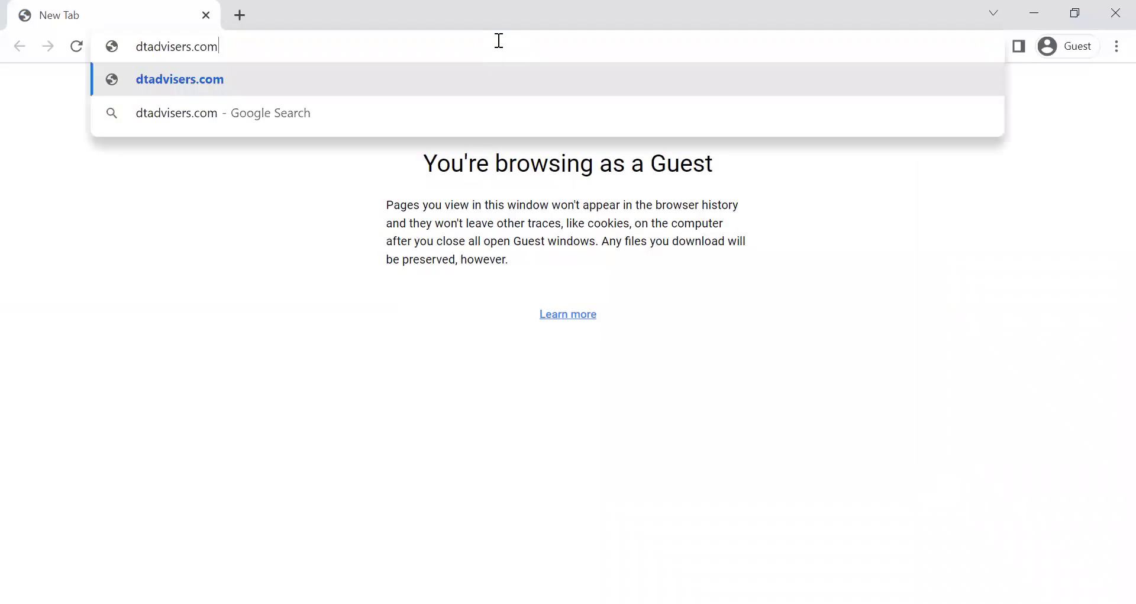
pyautogui.write(' crunch')
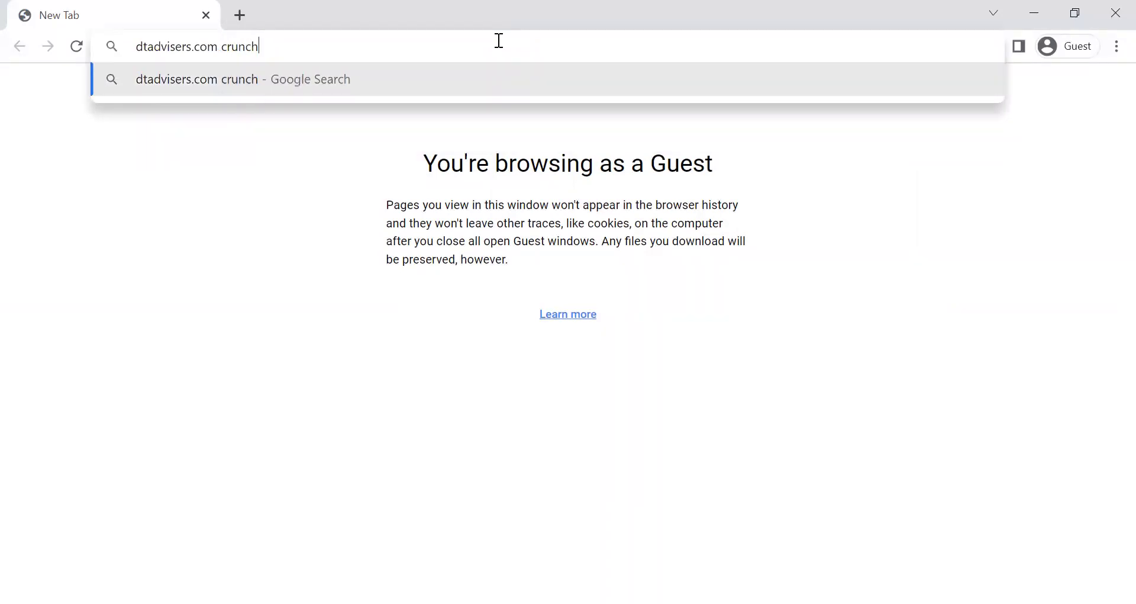
pyautogui.write('base')
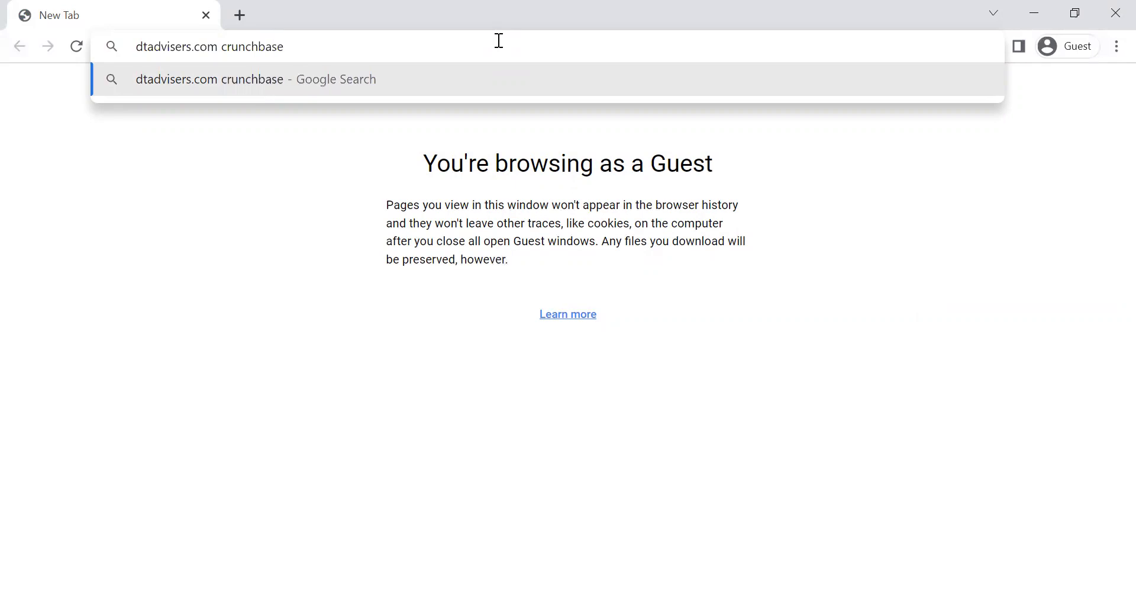
pyautogui.press('Return')
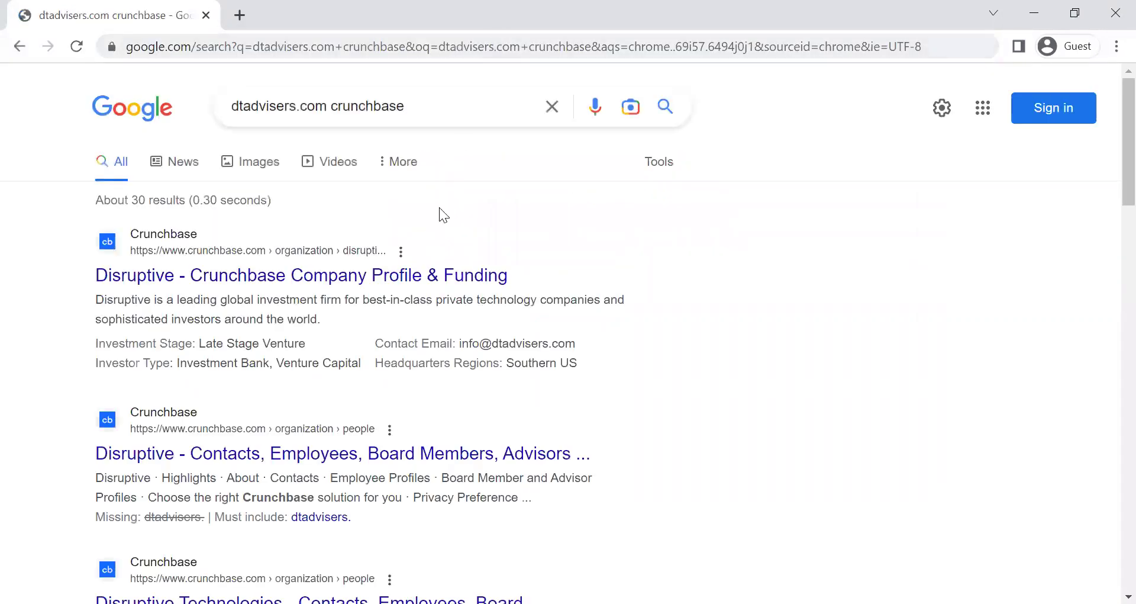
pyautogui.middleClick(497, 275)
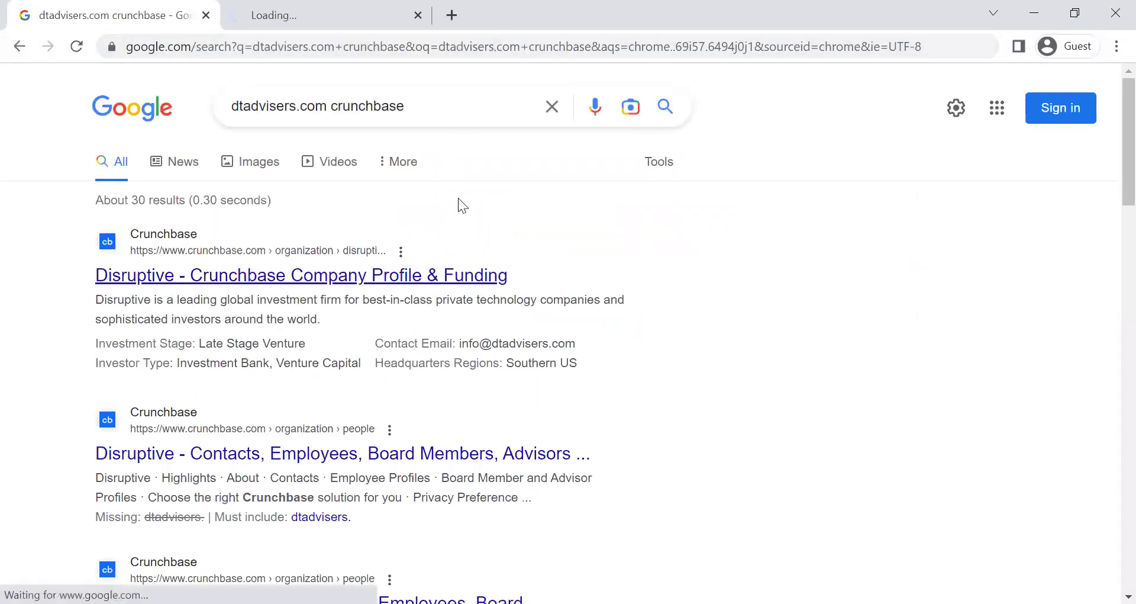
pyautogui.click(345, 12)
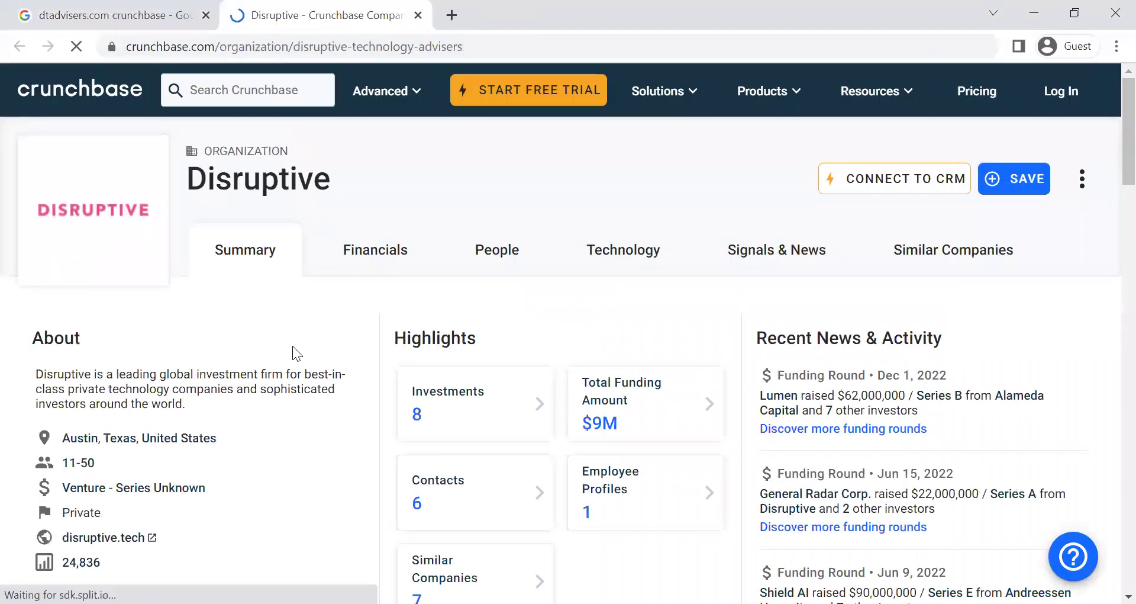
# - Examine Disruptive's Crunchbase summary, including the About section, contacts, industries, founders, investor type and investment stage
pyautogui.scroll(-1, 292, 346)
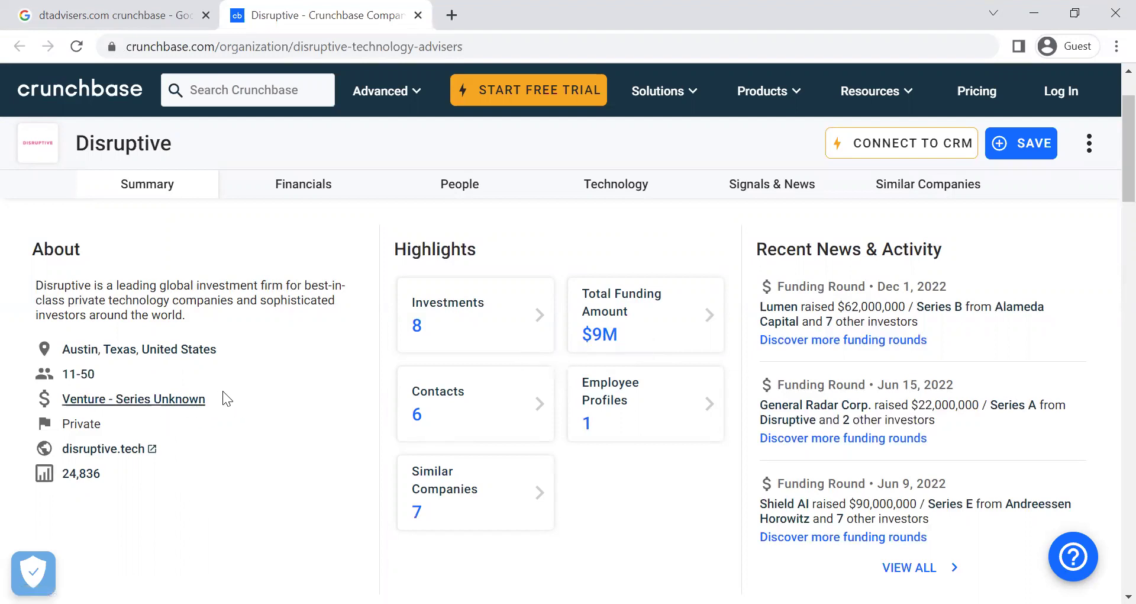
pyautogui.scroll(-2, 312, 371)
pyautogui.scroll(-3, 316, 371)
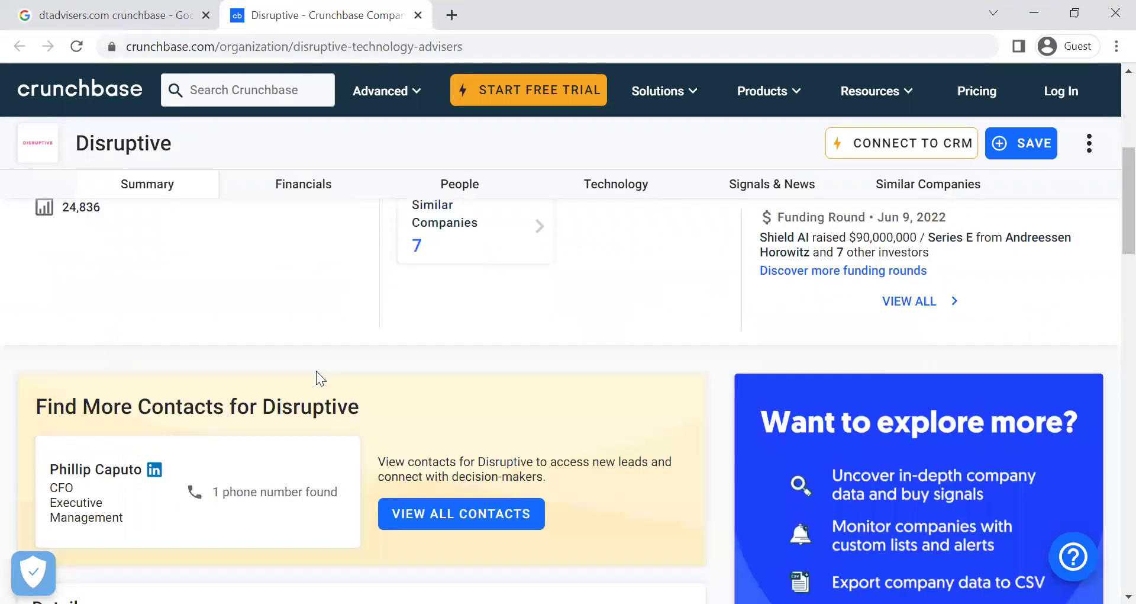
pyautogui.scroll(-5, 316, 371)
pyautogui.scroll(-2, 316, 370)
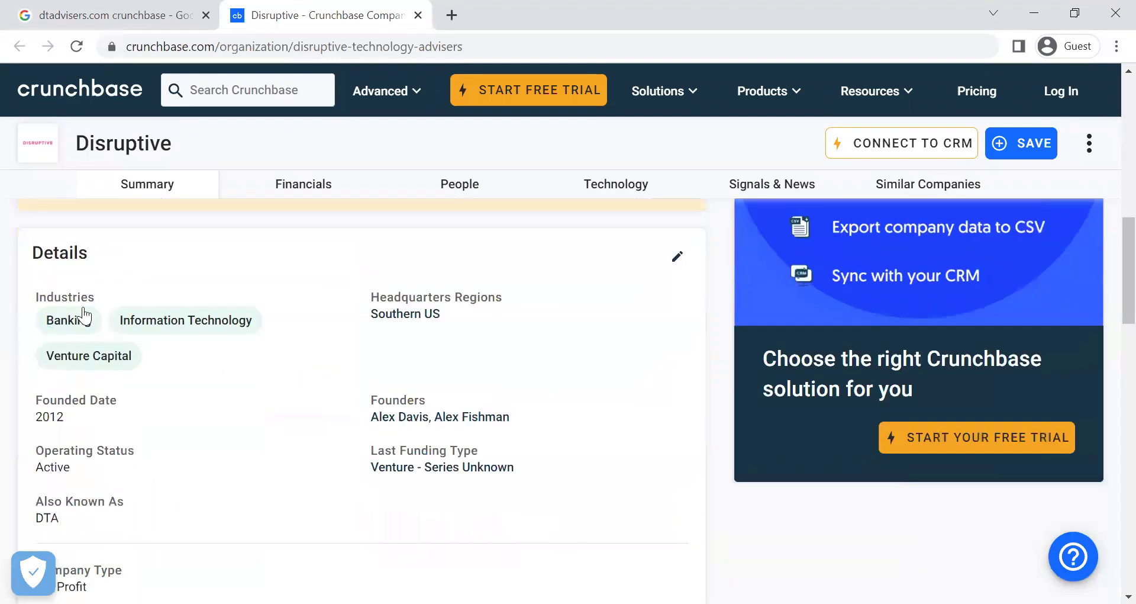
pyautogui.moveTo(96, 289); pyautogui.dragTo(98, 296)
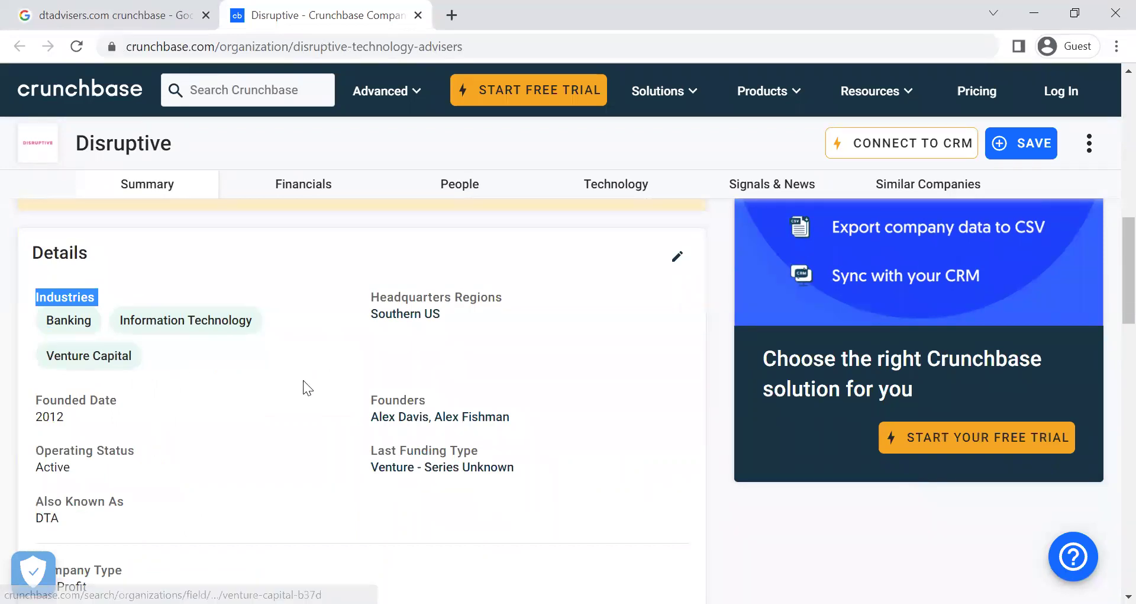
pyautogui.scroll(-2, 303, 381)
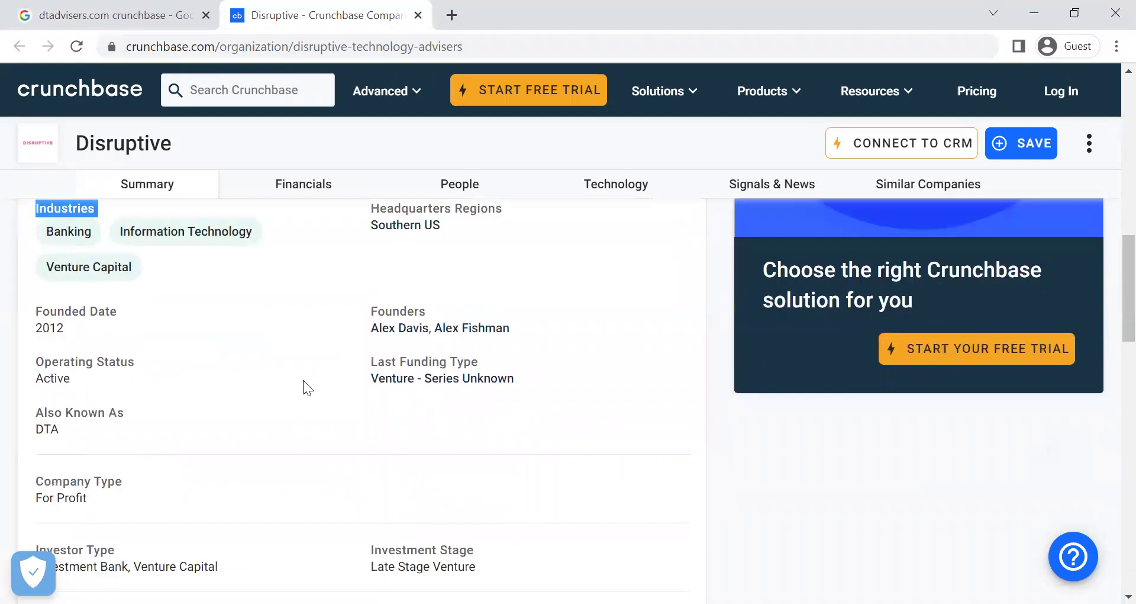
pyautogui.scroll(-4, 303, 382)
pyautogui.scroll(6, 303, 380)
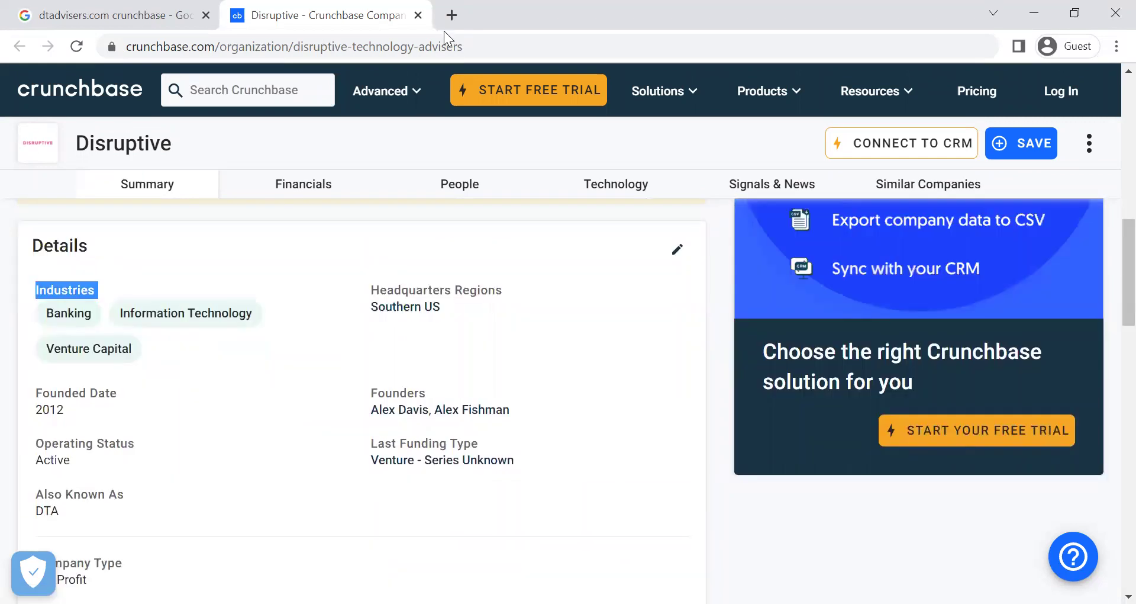
# - Search Google for "dtadvisers.com crunchbase seed" in a new tab and look over the results
pyautogui.hotkey('ctrl', 't')
pyautogui.write('dtadvisers.com')
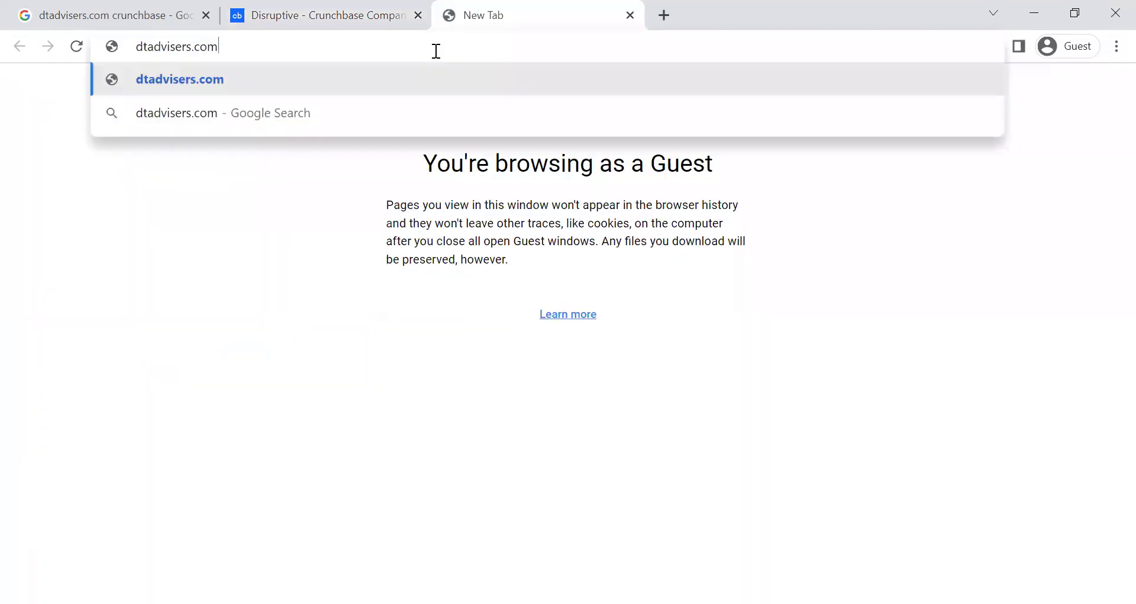
pyautogui.write('crunch')
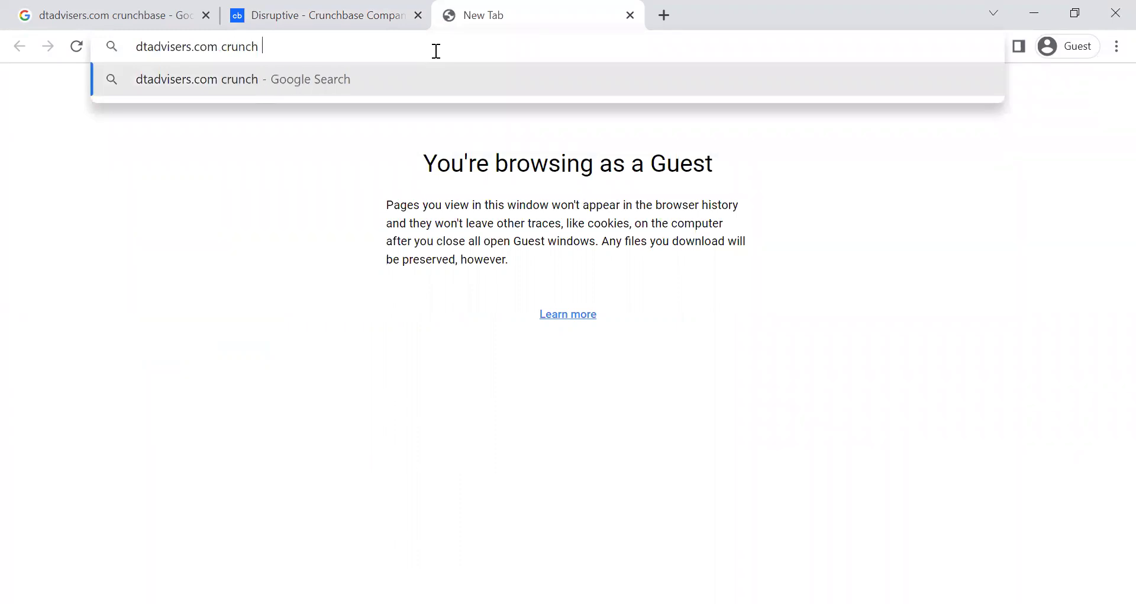
pyautogui.write('base')
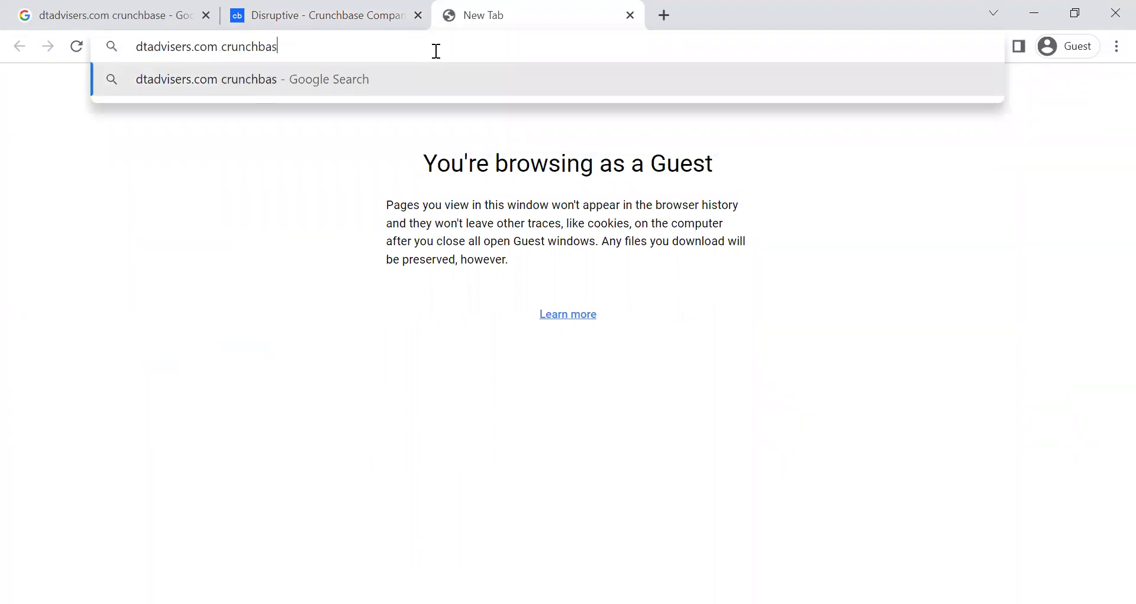
pyautogui.press('BackSpace')
pyautogui.write('e seed')
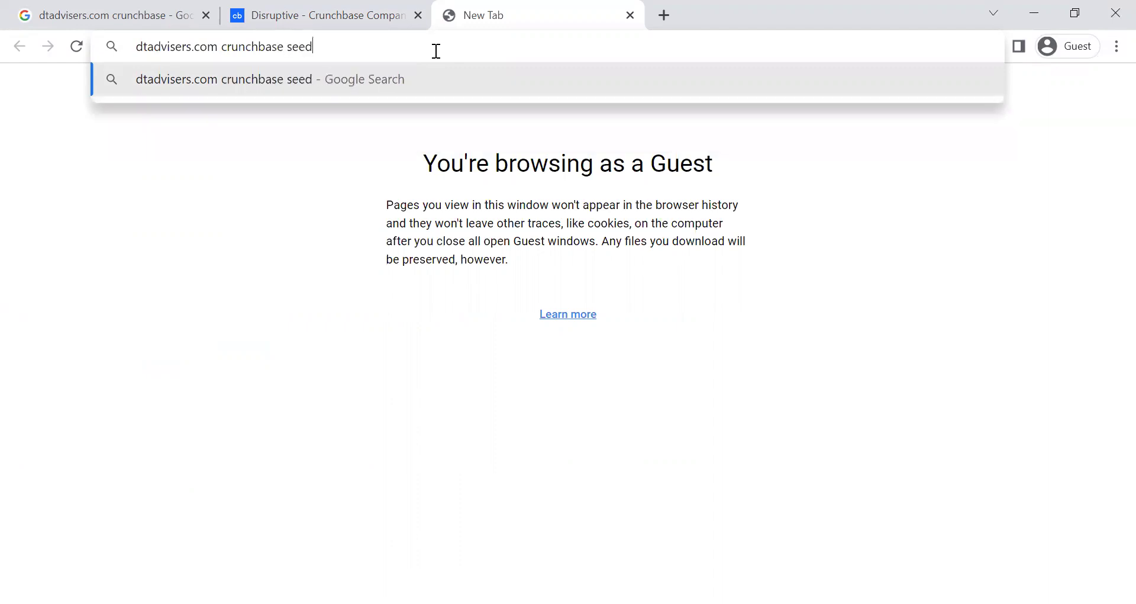
pyautogui.press('Return')
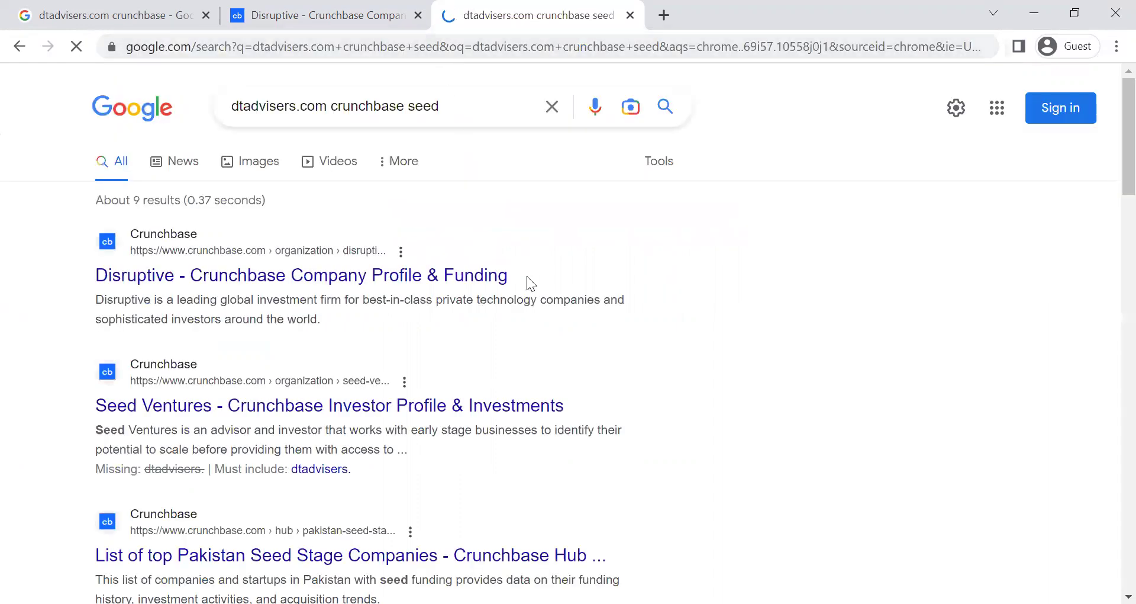
pyautogui.scroll(-3, 448, 288)
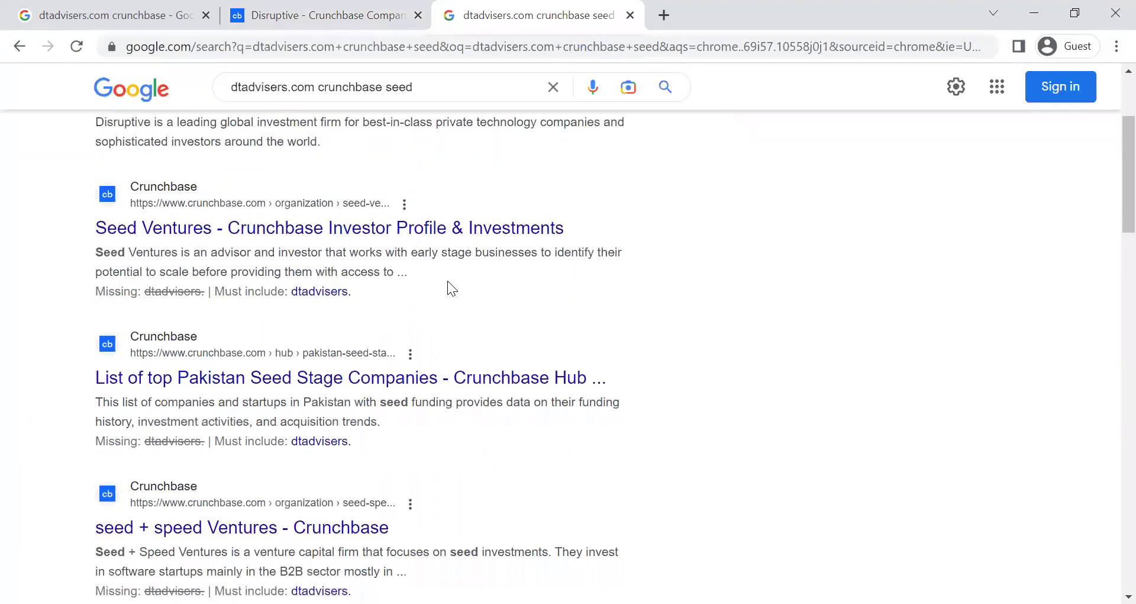
pyautogui.scroll(3, 447, 288)
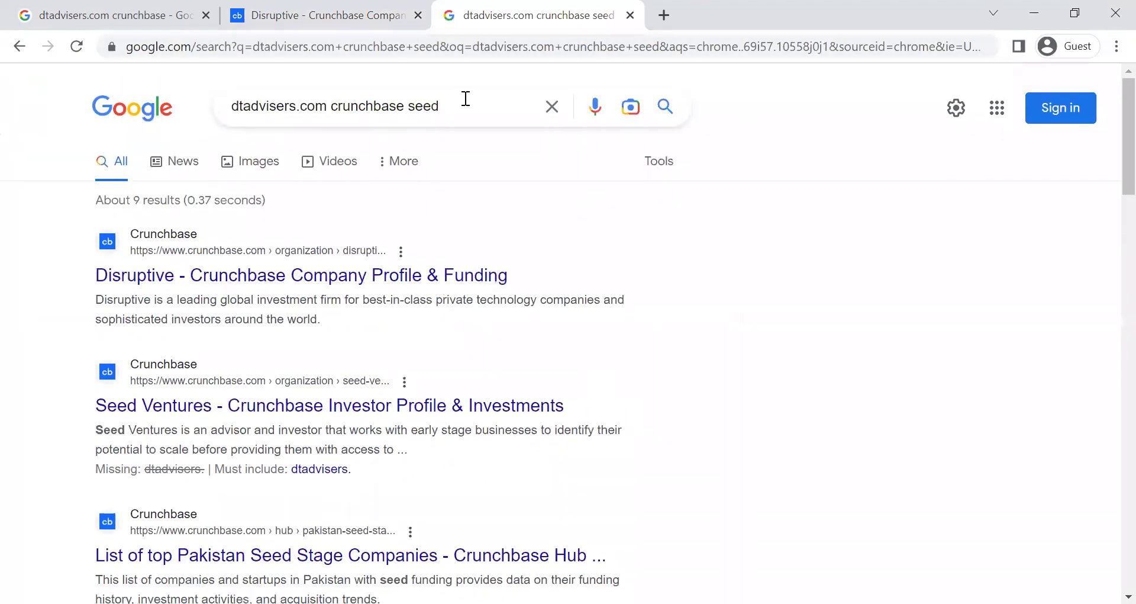
# - Change the search to "dtadvisers.com crunchbase Series" and highlight the funding series in the Disruptive result and the domain in the query
pyautogui.doubleClick(424, 107)
pyautogui.press('BackSpace')
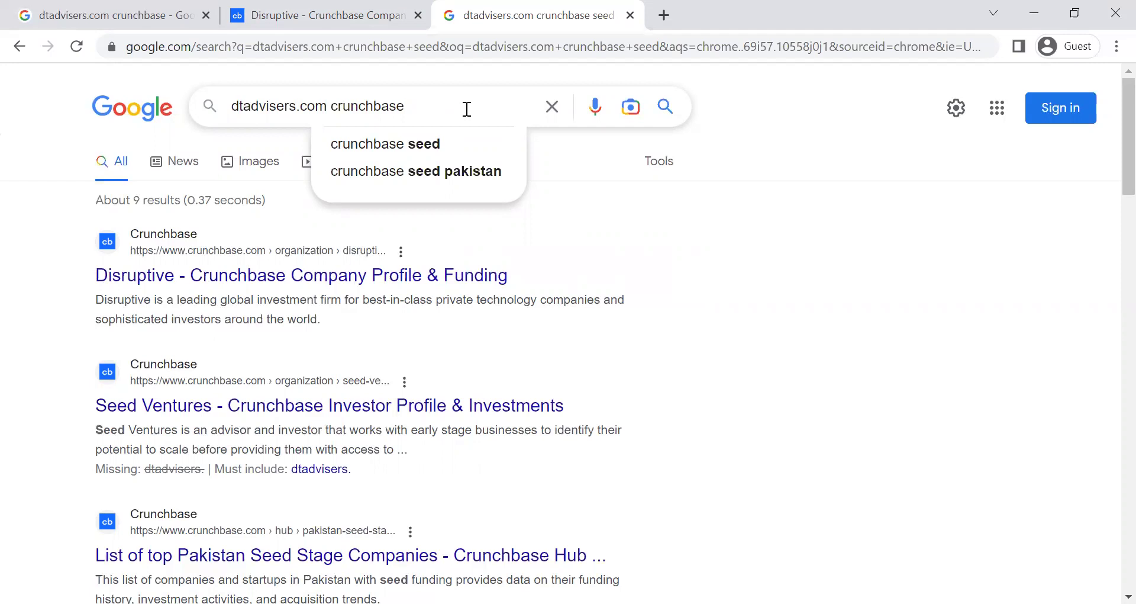
pyautogui.write('Series')
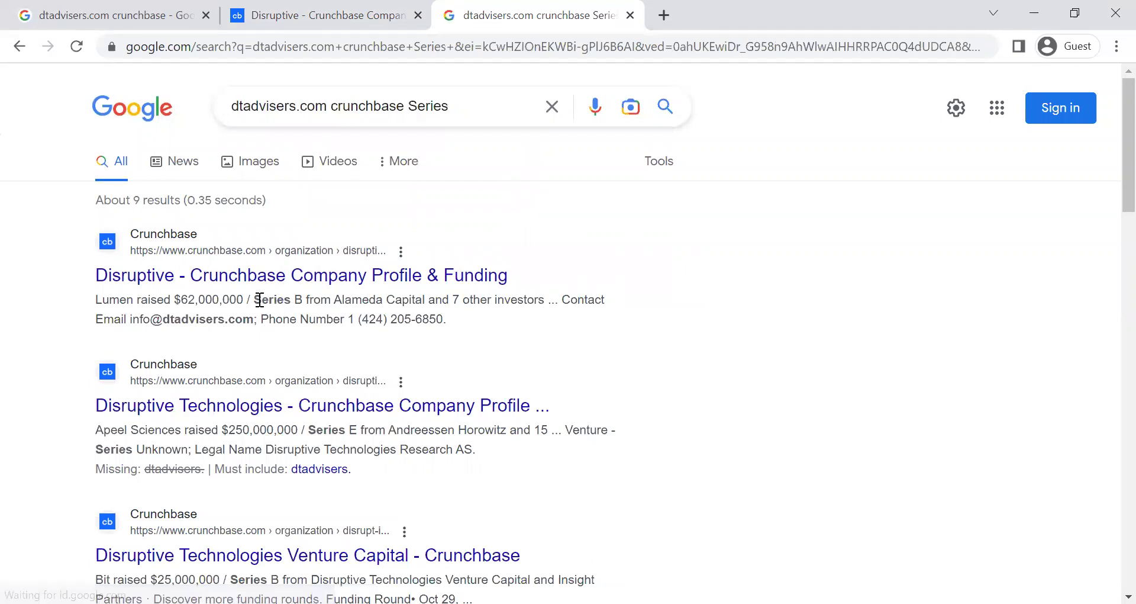
pyautogui.moveTo(254, 299); pyautogui.dragTo(303, 298)
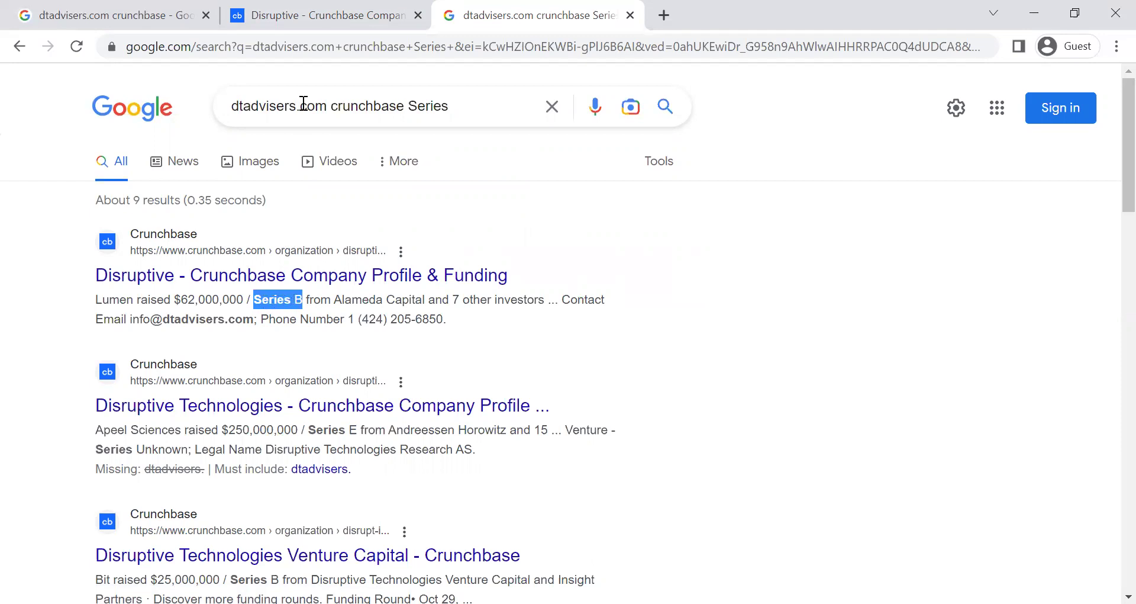
pyautogui.moveTo(327, 107); pyautogui.dragTo(230, 105)
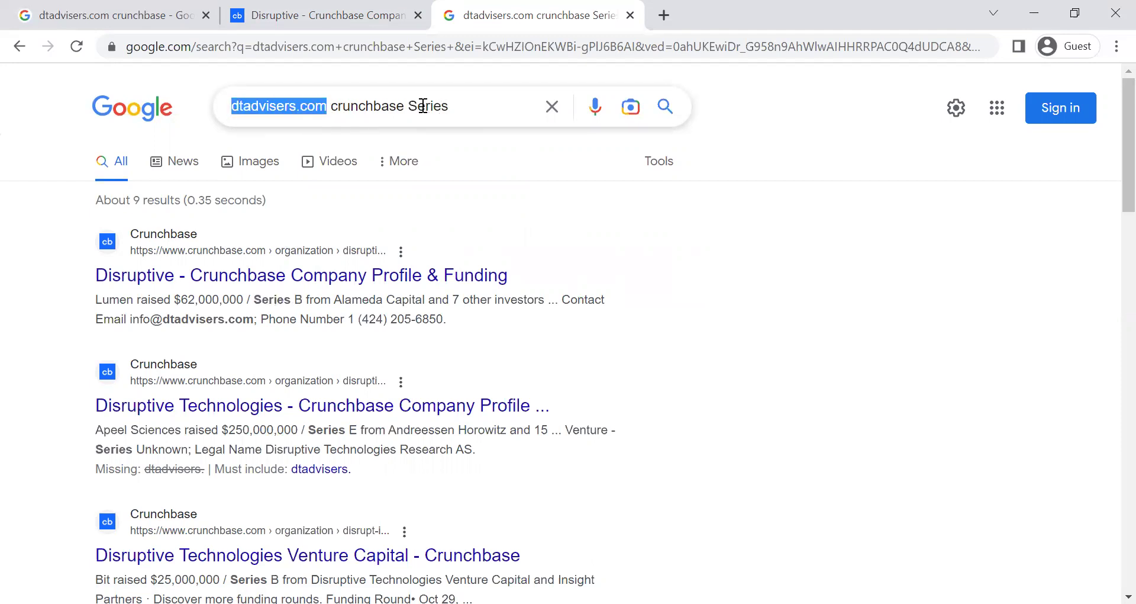
pyautogui.moveTo(255, 301); pyautogui.dragTo(306, 300)
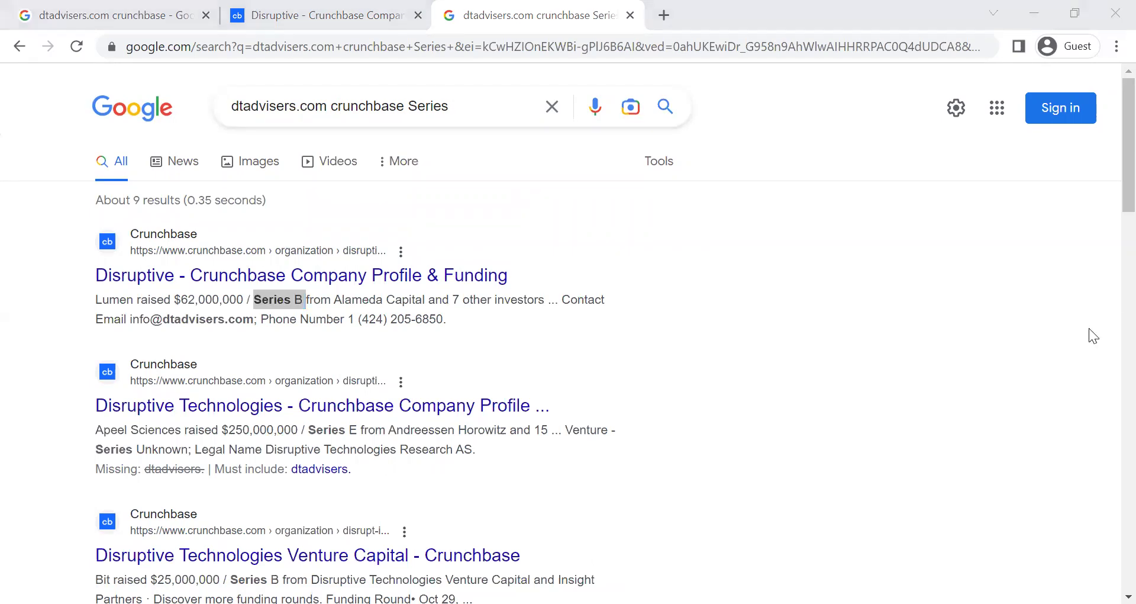
# - Find the LinkedIn link on Disruptive's Crunchbase profile and open linkedin.com/company/disruptive-technology-advisers-llc in a new tab of the original browser window
pyautogui.hotkey('ctrl', 'shift', 'Tab')
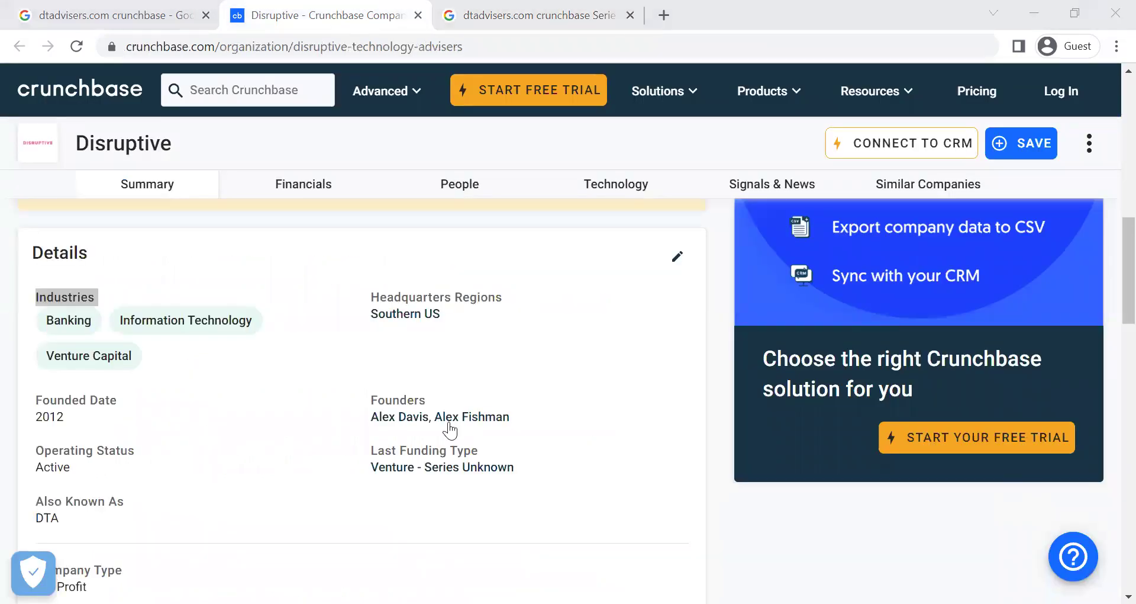
pyautogui.scroll(-5, 274, 408)
pyautogui.scroll(-2, 270, 403)
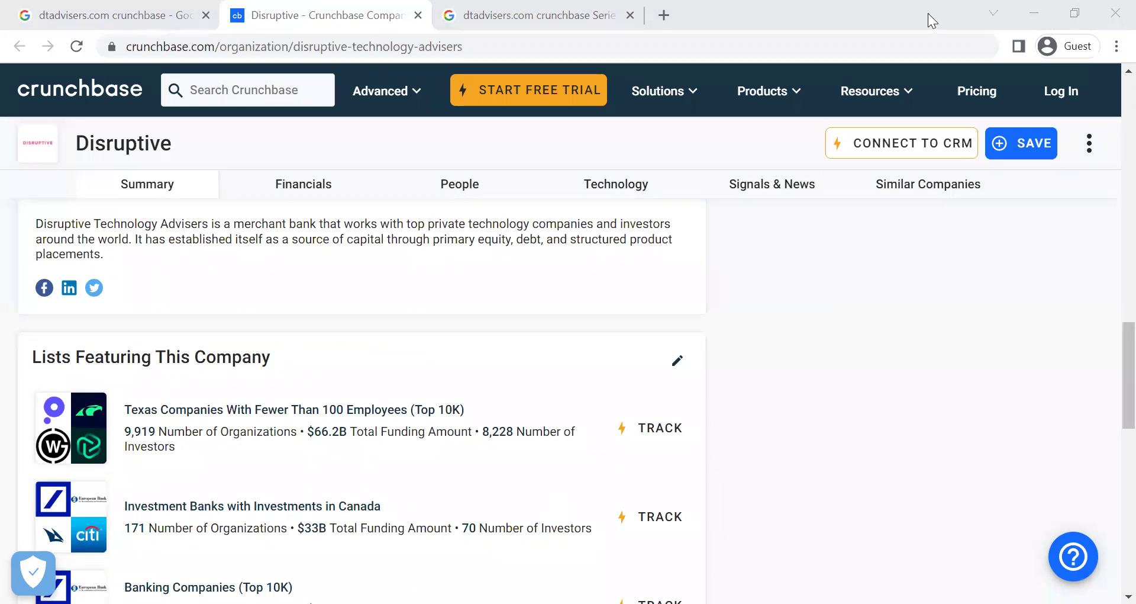
pyautogui.hotkey('alt', 'Tab')
pyautogui.hotkey('ctrl', 't')
pyautogui.write('https://www.linkedin.com/company/disruptive-technology-advisers-llc')
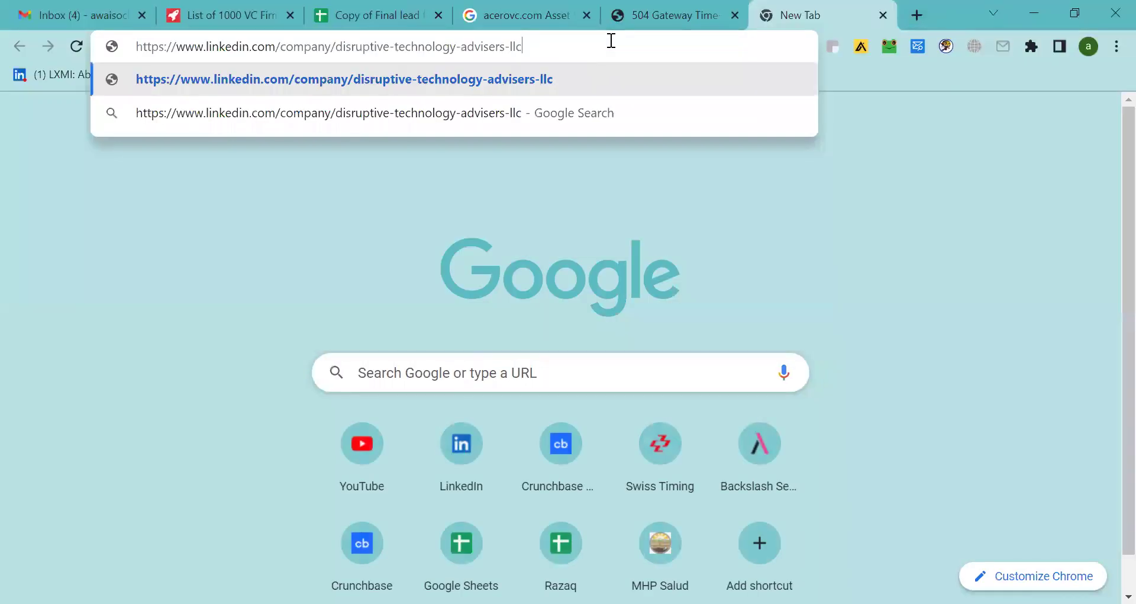
pyautogui.press('Return')
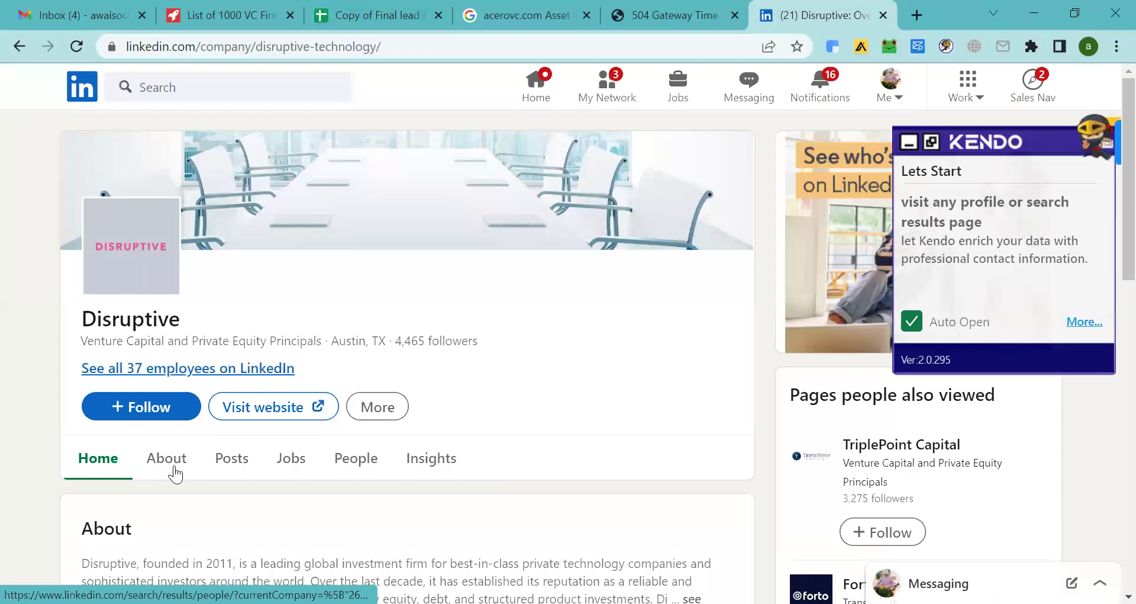
# - Open the About page of Disruptive's LinkedIn company profile
pyautogui.scroll(-5, 358, 256)
pyautogui.scroll(4, 214, 310)
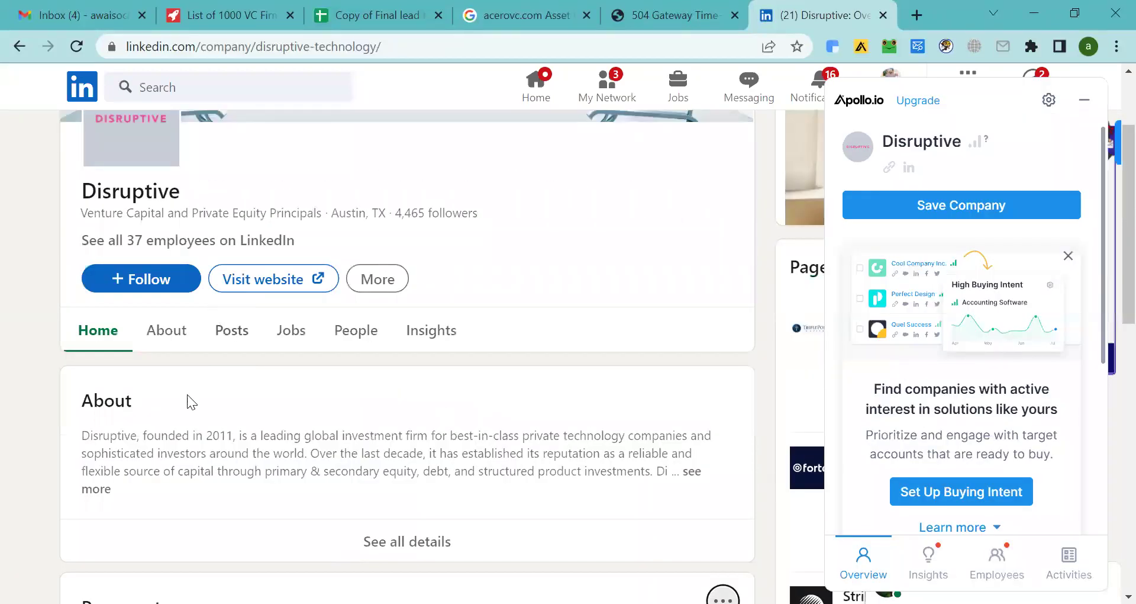
pyautogui.click(166, 332)
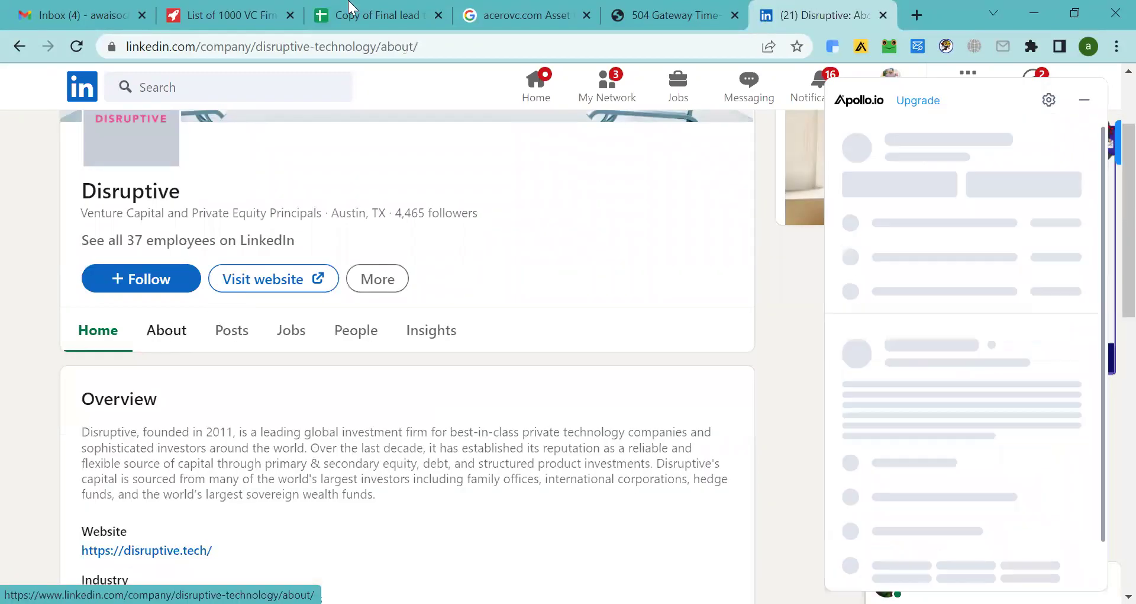
# - Return to the lead table and go through the columns of row 279 from the first column to Series B to review the required fields
pyautogui.click(349, 9)
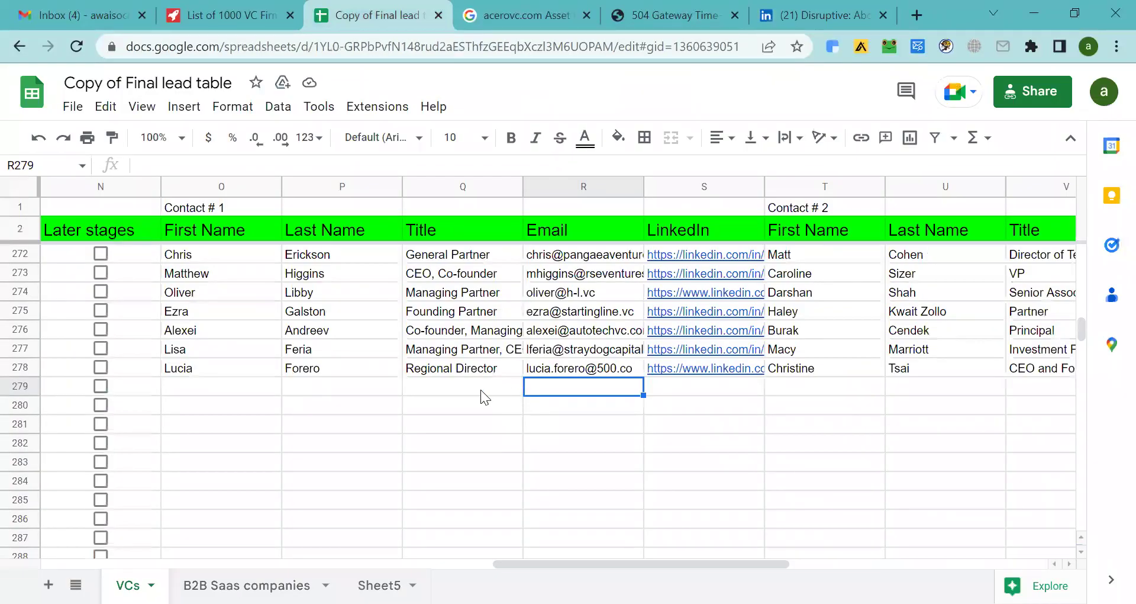
pyautogui.click(479, 389)
pyautogui.press('Left')
pyautogui.press('Left')
pyautogui.press('Left')
pyautogui.press('Left')
pyautogui.press('Left')
pyautogui.press('Left')
pyautogui.press('Left')
pyautogui.press('Left')
pyautogui.press('Left')
pyautogui.press('Left')
pyautogui.press('Left')
pyautogui.press('Left')
pyautogui.press('Left')
pyautogui.press('Left')
pyautogui.press('Left')
pyautogui.press('Left')
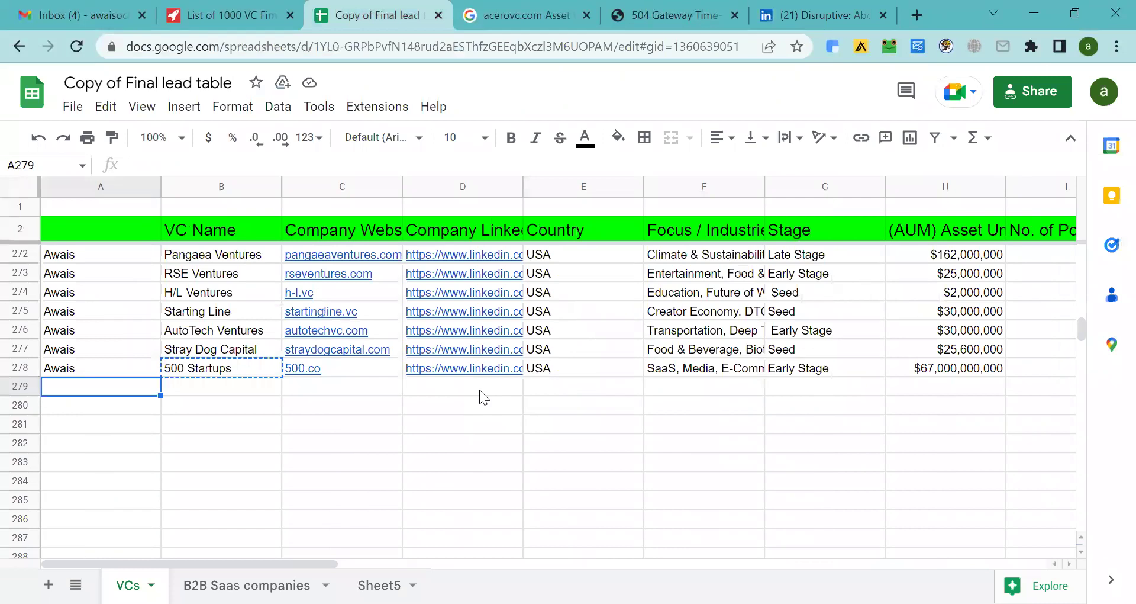
pyautogui.press('Right')
pyautogui.press('Right')
pyautogui.press('Right')
pyautogui.press('Right')
pyautogui.press('Right')
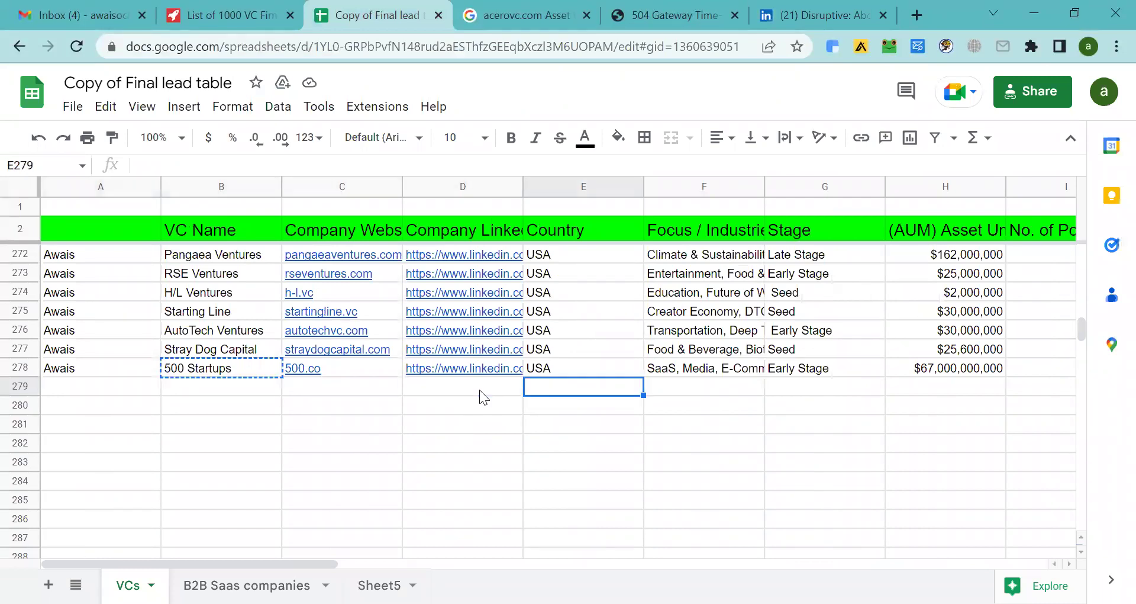
pyautogui.press('Right')
pyautogui.press('Right')
pyautogui.press('Right')
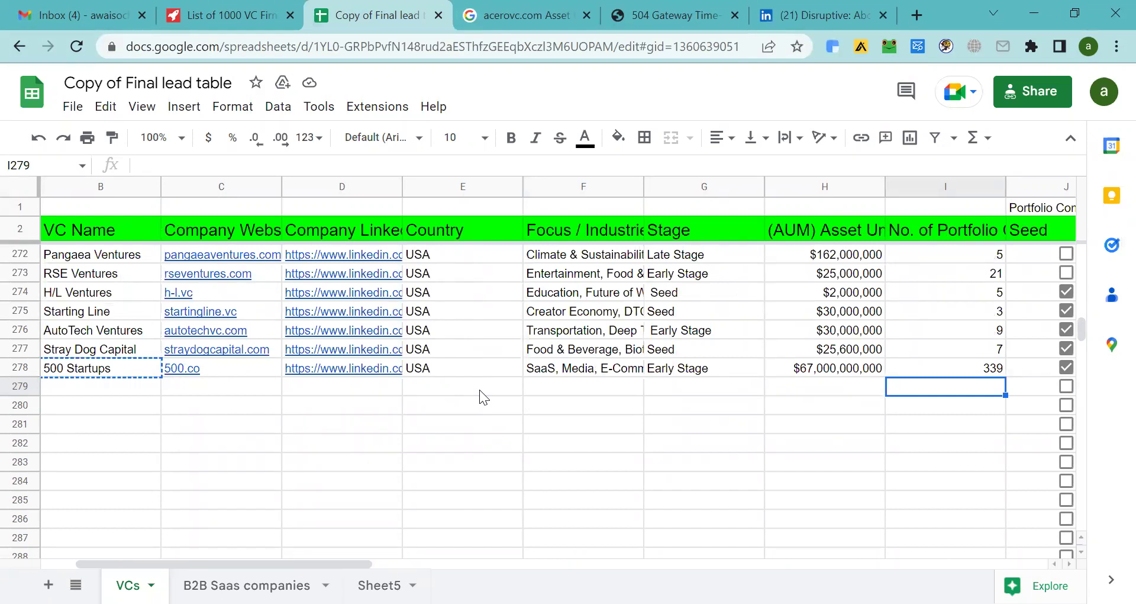
pyautogui.press('Right')
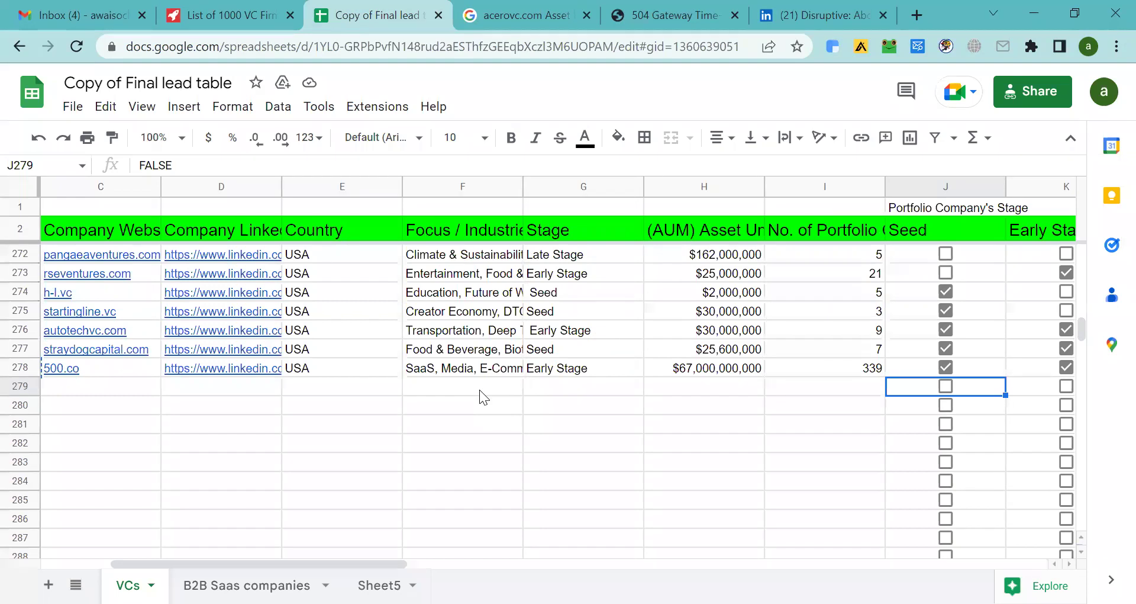
pyautogui.press('Right')
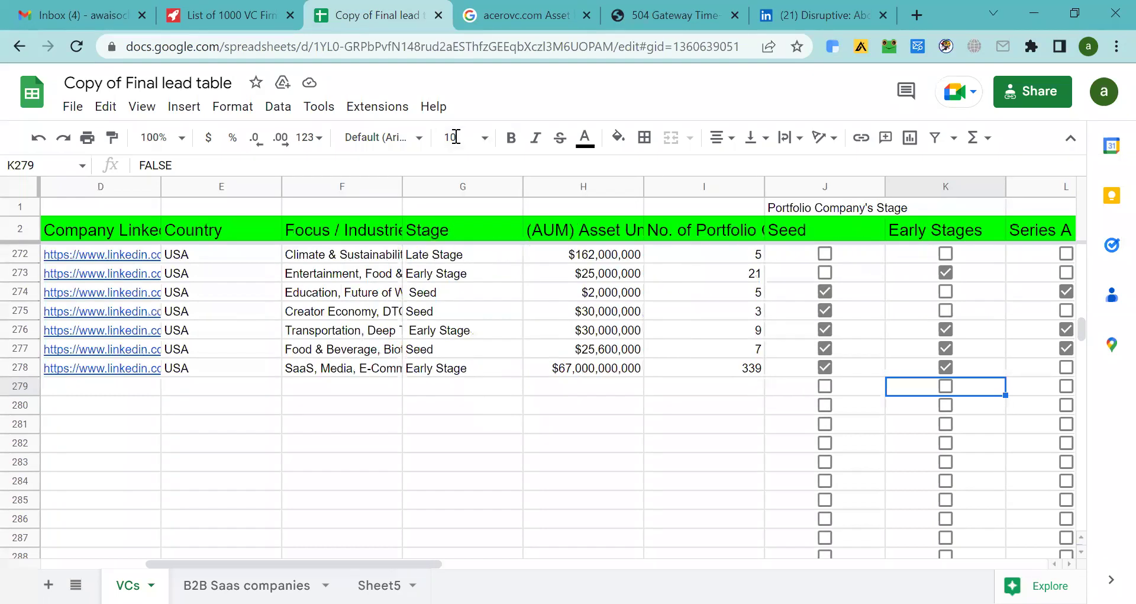
pyautogui.click(712, 391)
pyautogui.press('Right')
pyautogui.press('Right')
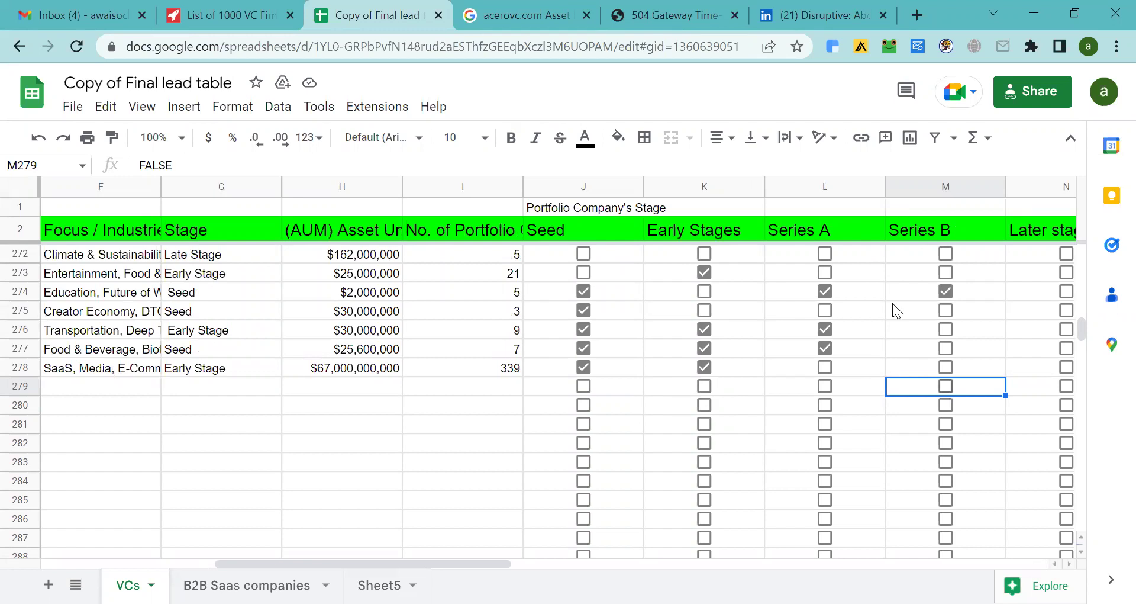
# - Copy the company name Disruptive from its LinkedIn page into the VC Name cell of row 279
pyautogui.click(828, 13)
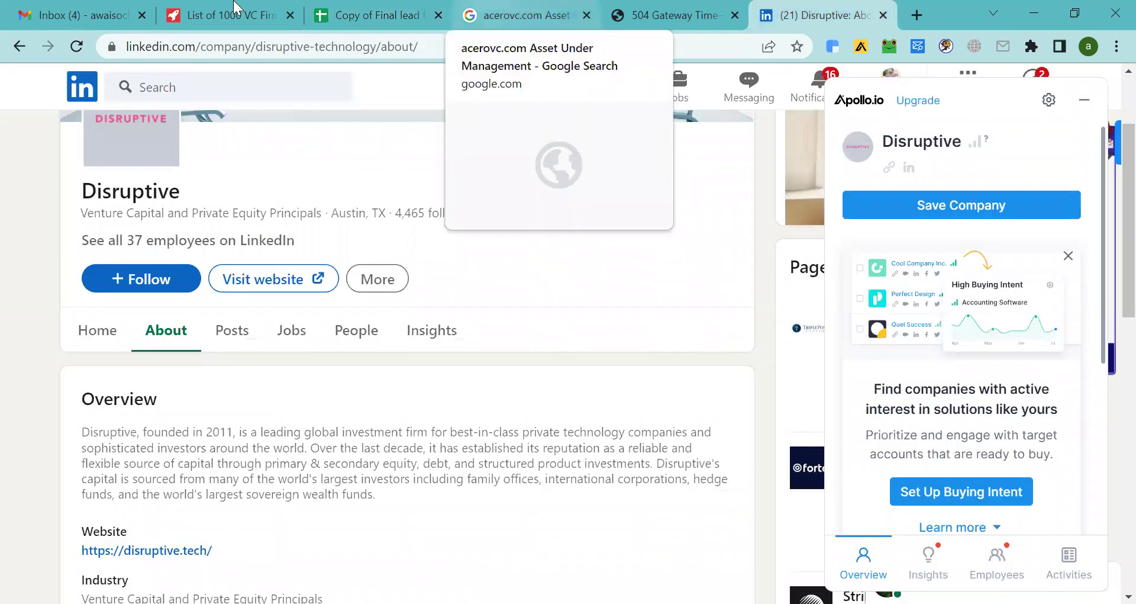
pyautogui.click(273, 8)
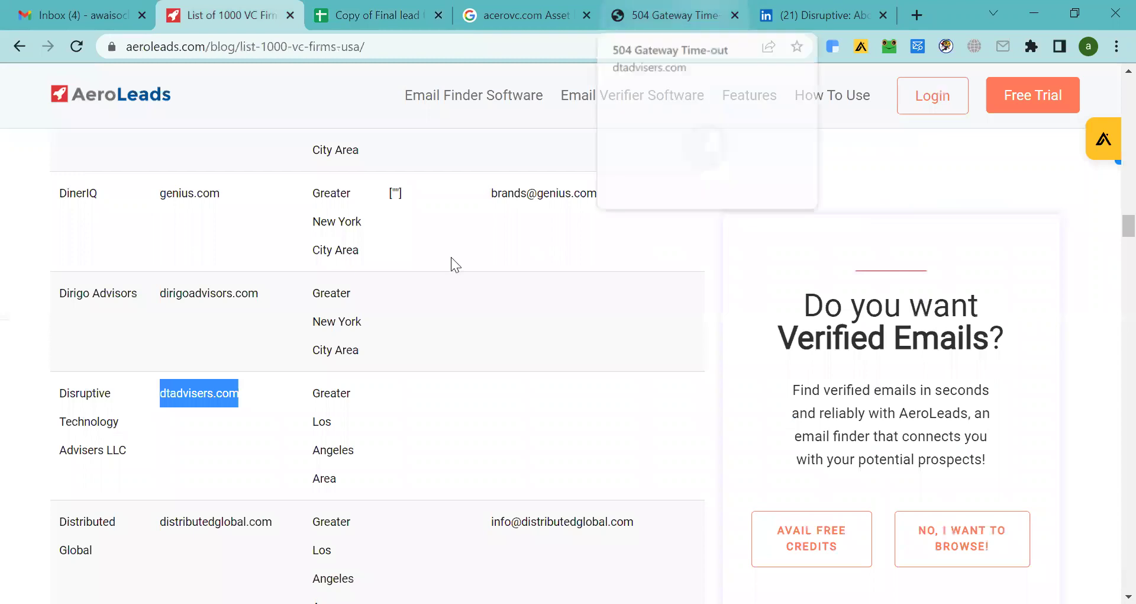
pyautogui.hotkey('ctrl', '9')
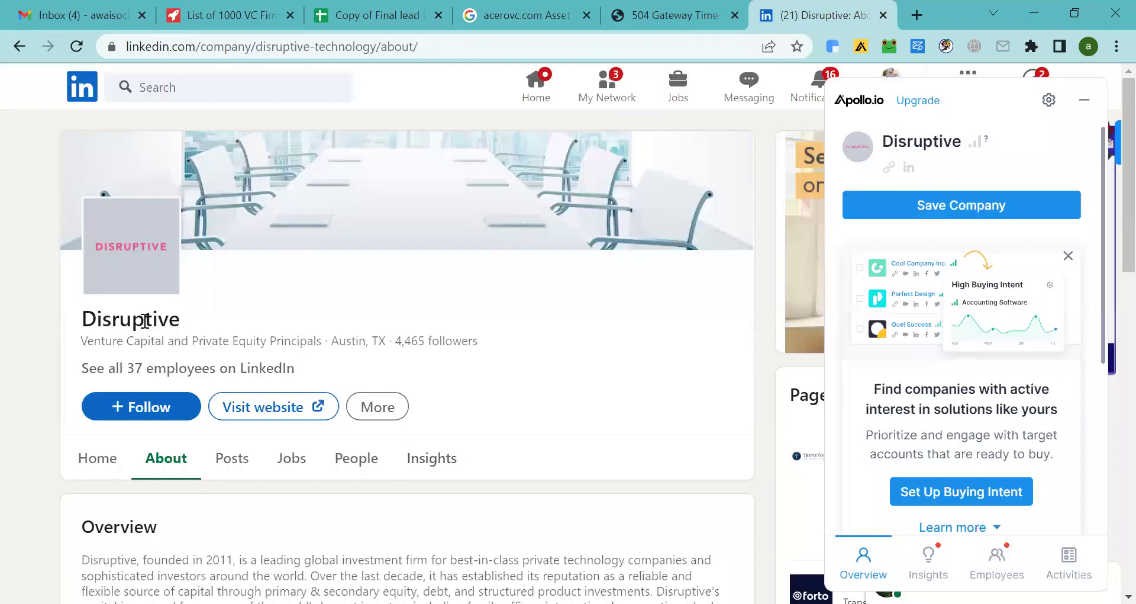
pyautogui.doubleClick(146, 320)
pyautogui.hotkey('ctrl', 'c')
pyautogui.click(322, 15)
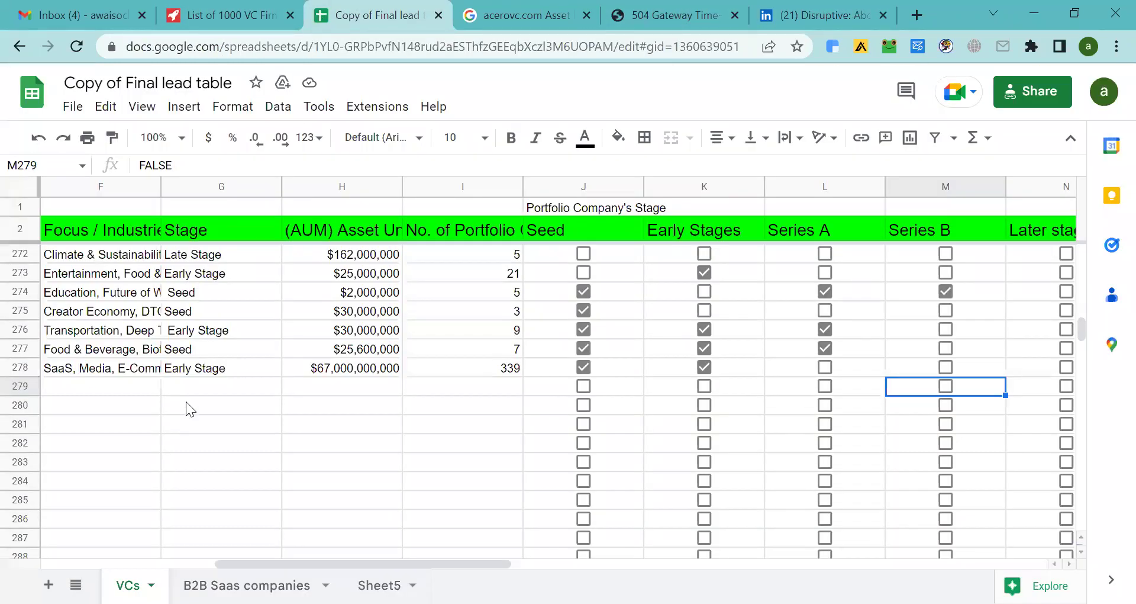
pyautogui.press('Left')
pyautogui.press('Left')
pyautogui.press('Left')
pyautogui.press('Left')
pyautogui.press('Left')
pyautogui.press('Left')
pyautogui.press('Left')
pyautogui.press('Left')
pyautogui.press('Left')
pyautogui.press('Left')
pyautogui.press('Left')
pyautogui.press('Left')
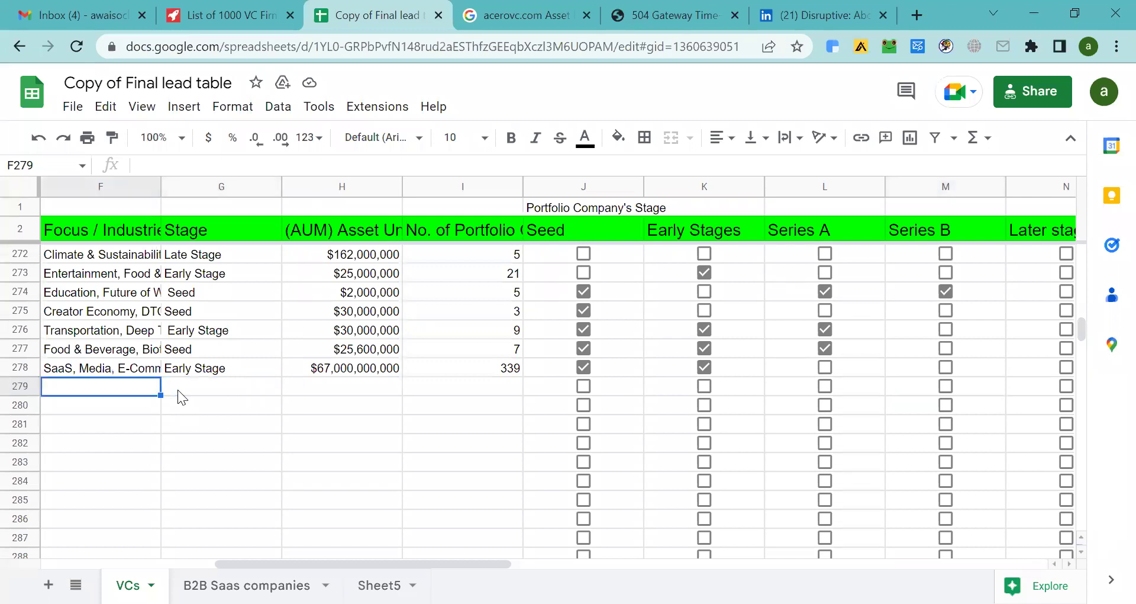
pyautogui.doubleClick(187, 385)
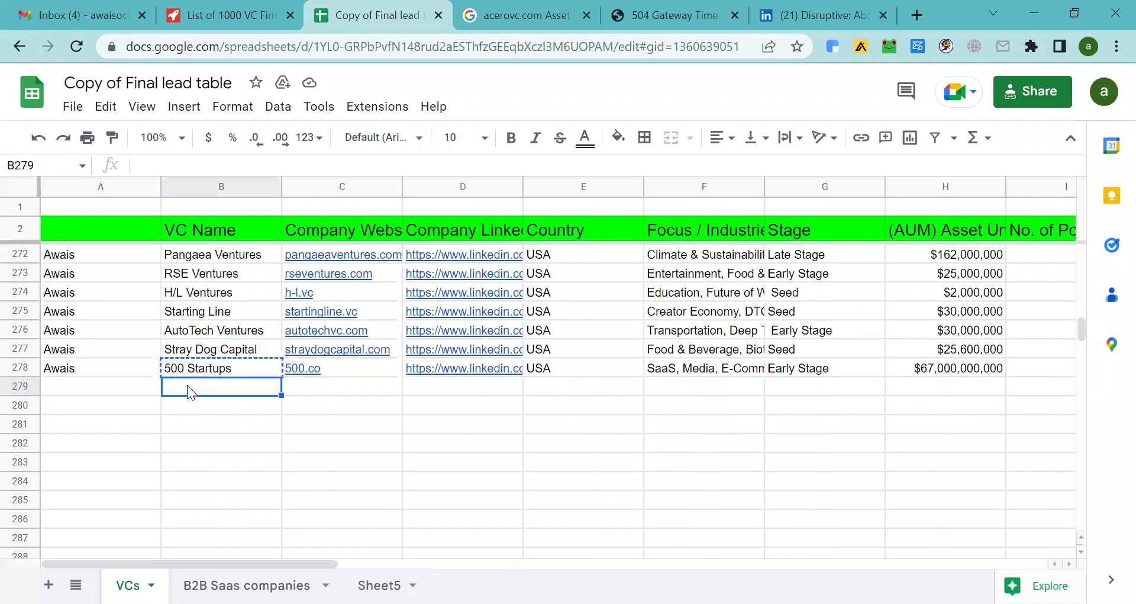
pyautogui.hotkey('ctrl', 'v')
pyautogui.press('BackSpace')
pyautogui.click(346, 429)
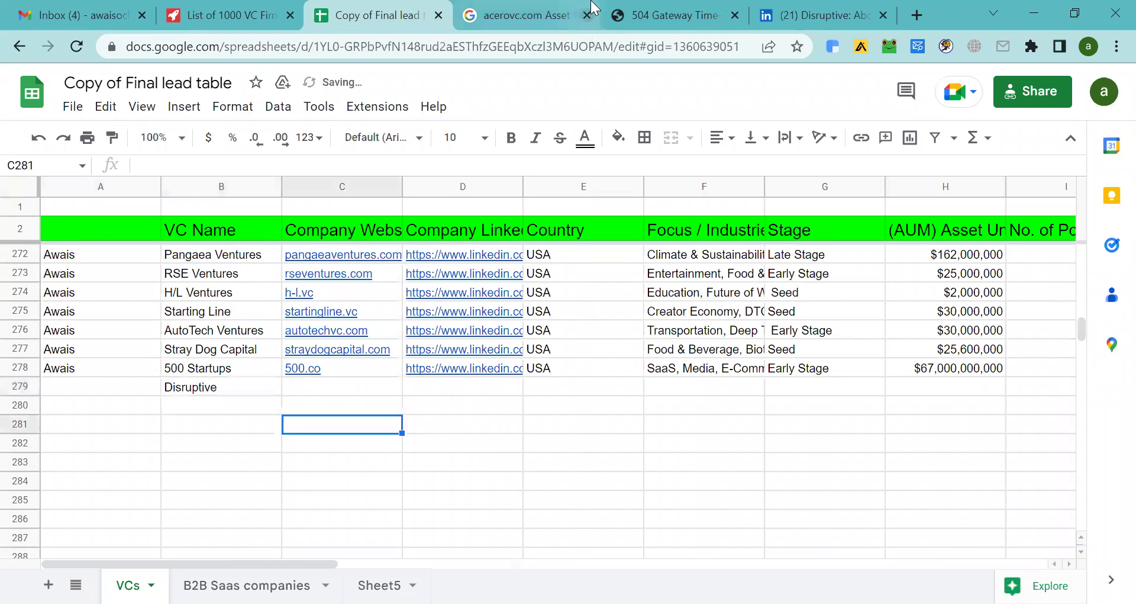
# - Copy the full web address of the dtadvisers.com page into the company website cell of row 279
pyautogui.click(669, 15)
pyautogui.doubleClick(387, 44)
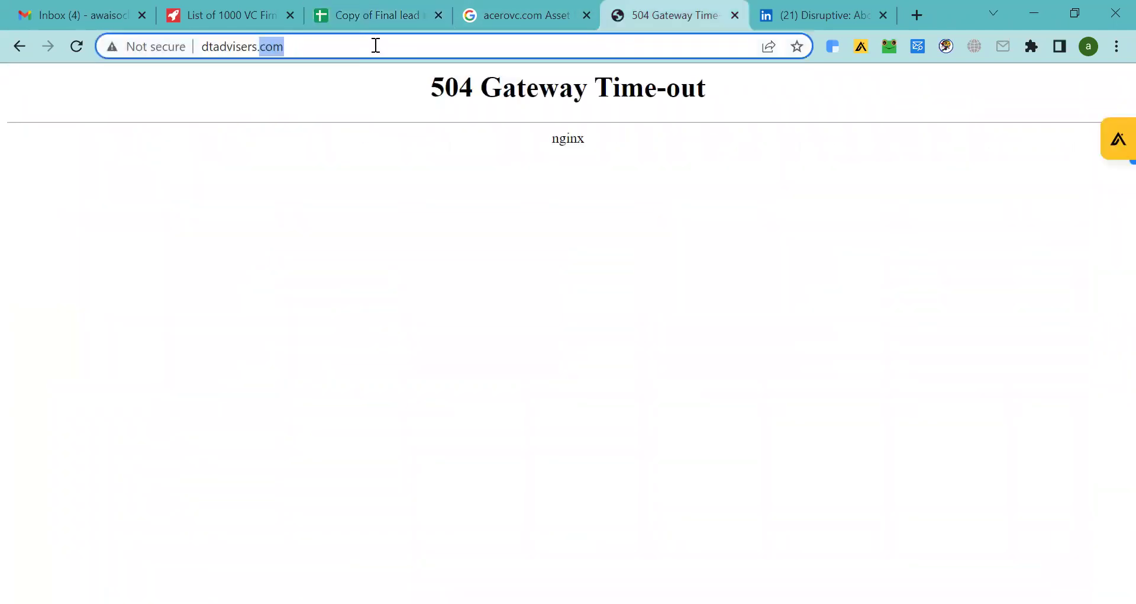
pyautogui.doubleClick(307, 39)
pyautogui.click(307, 39)
pyautogui.hotkey('ctrl', 'c')
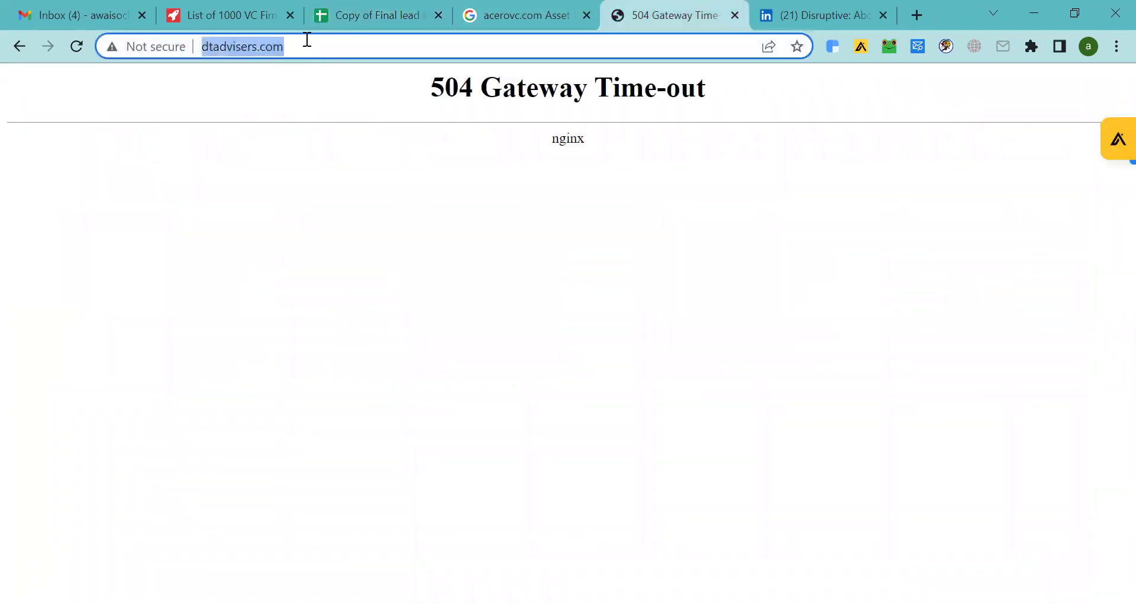
pyautogui.click(239, 15)
pyautogui.click(373, 15)
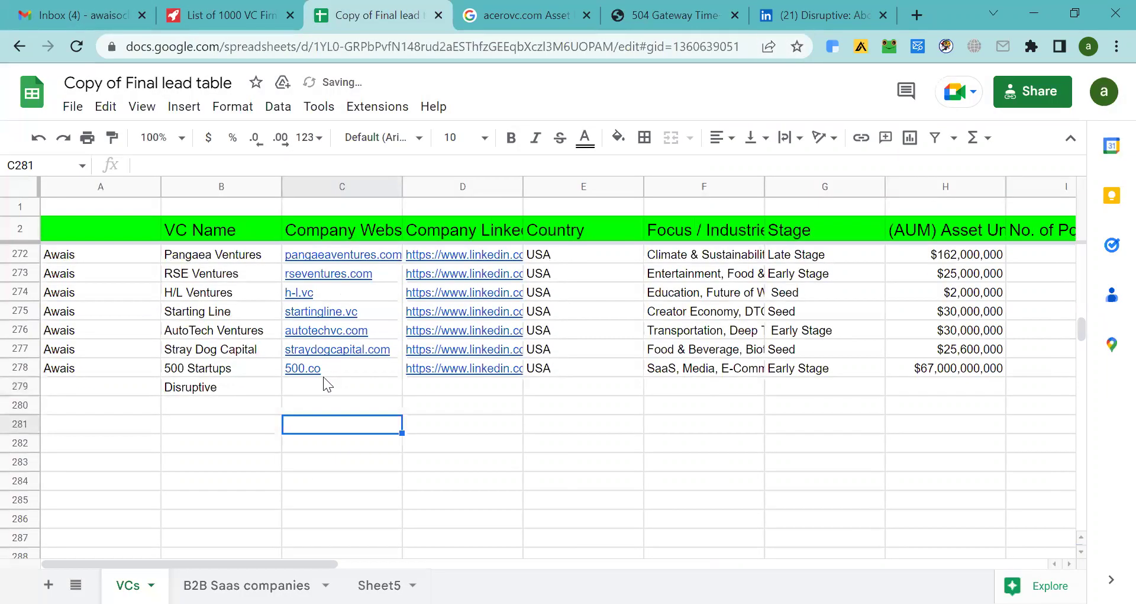
pyautogui.doubleClick(304, 385)
pyautogui.hotkey('ctrl', 'v')
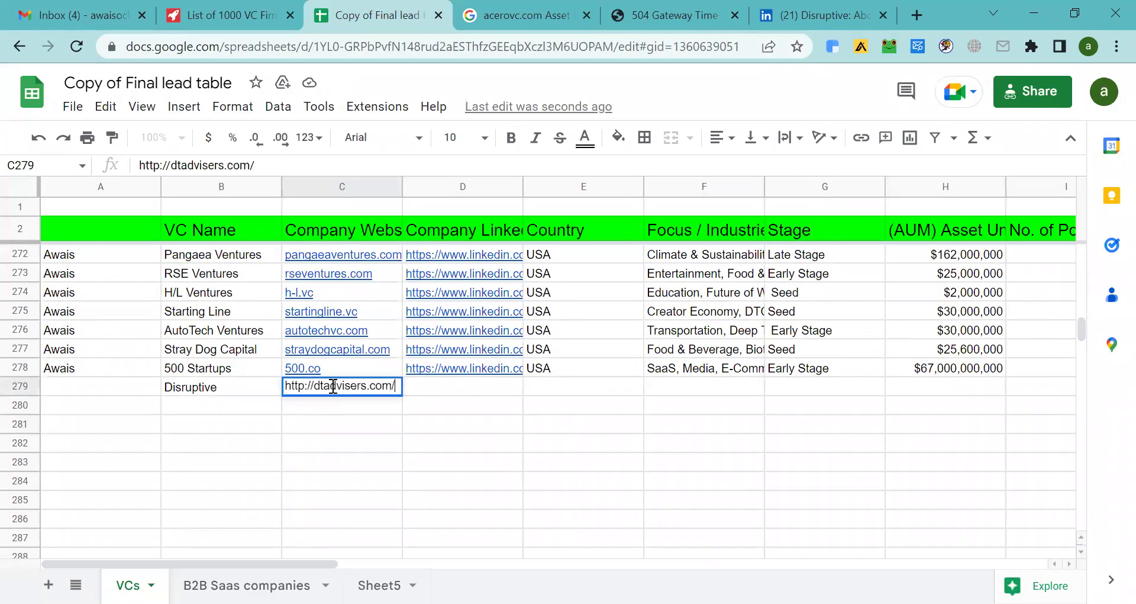
pyautogui.press('BackSpace')
pyautogui.click(318, 386)
pyautogui.press('BackSpace')
pyautogui.press('BackSpace')
pyautogui.press('BackSpace')
pyautogui.press('BackSpace')
pyautogui.press('BackSpace')
pyautogui.press('BackSpace')
pyautogui.press('BackSpace')
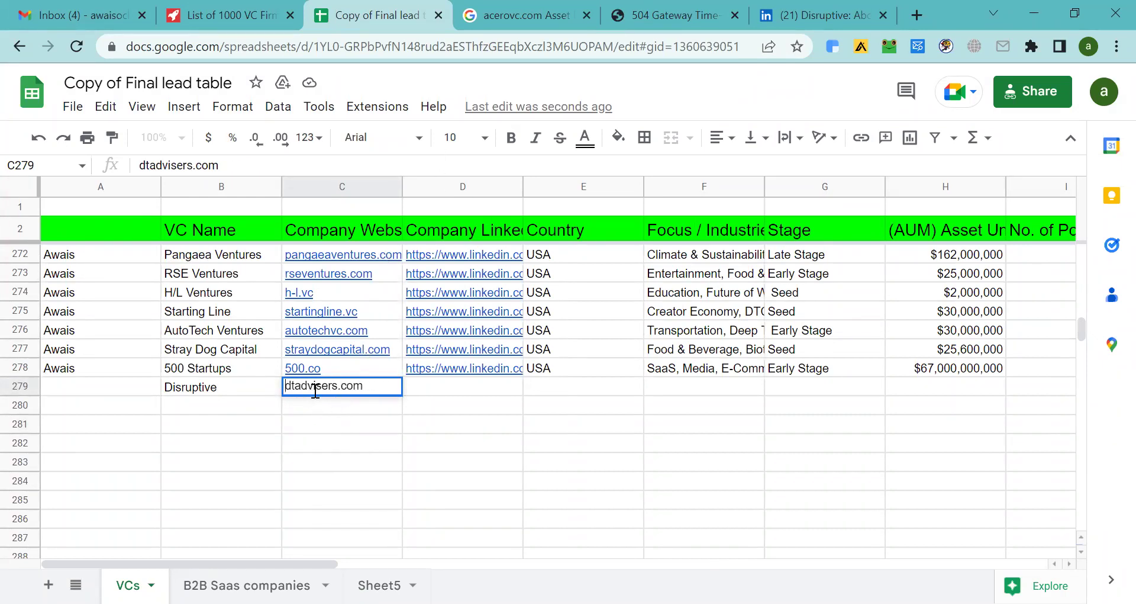
pyautogui.click(393, 423)
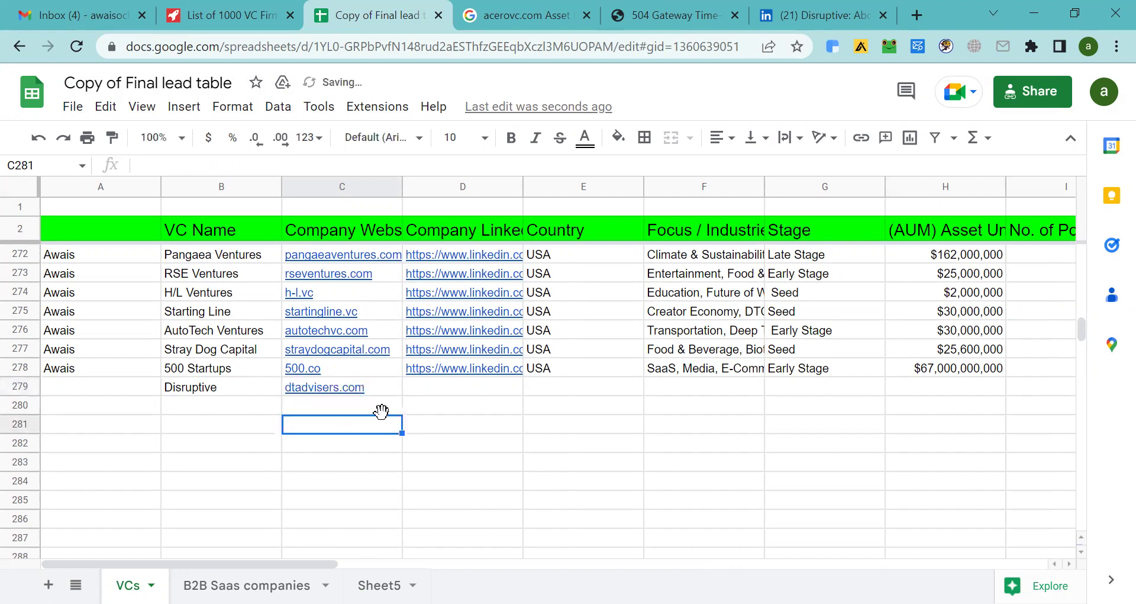
# - Demonstrate the duplicate highlighting by copying Disruptive from B279 into B280, and clear B280 again
pyautogui.click(200, 395)
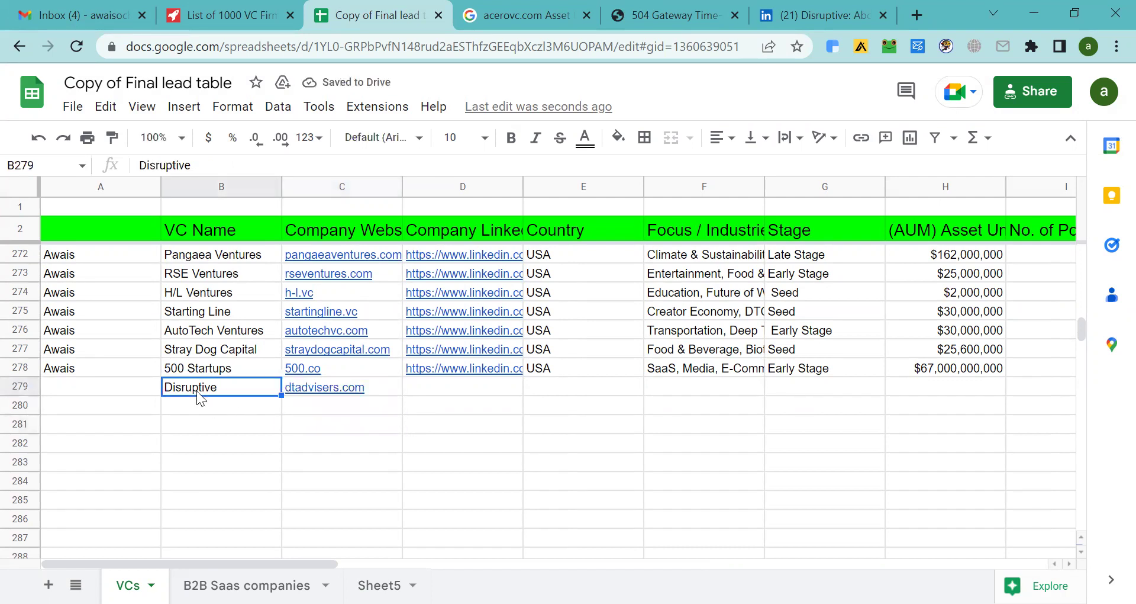
pyautogui.hotkey('ctrl', 'c')
pyautogui.click(225, 406)
pyautogui.hotkey('ctrl', 'v')
pyautogui.click(238, 451)
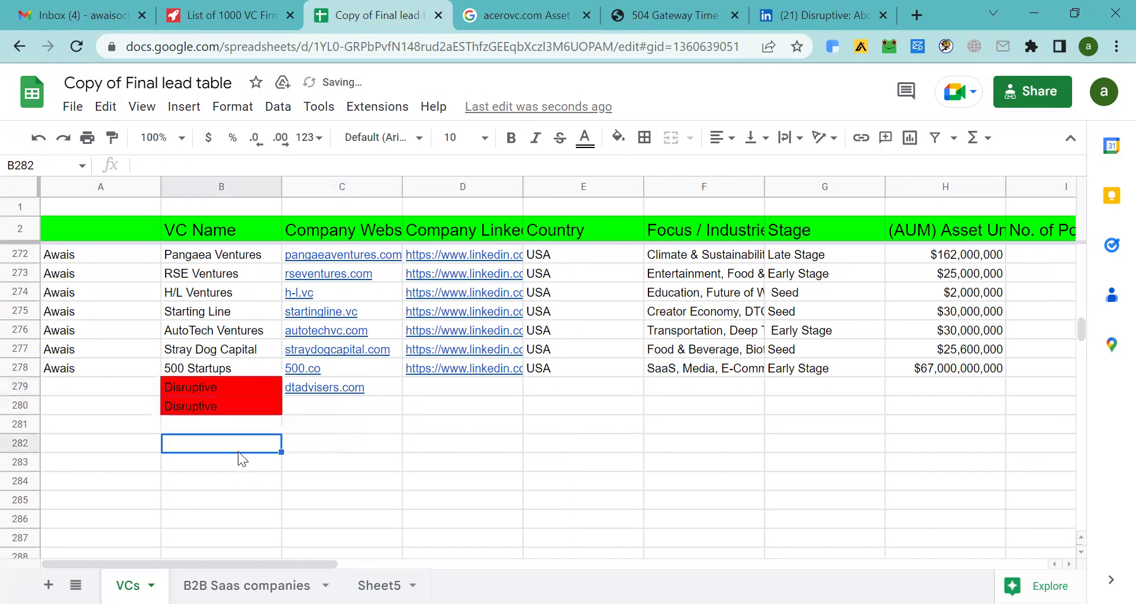
pyautogui.click(224, 408)
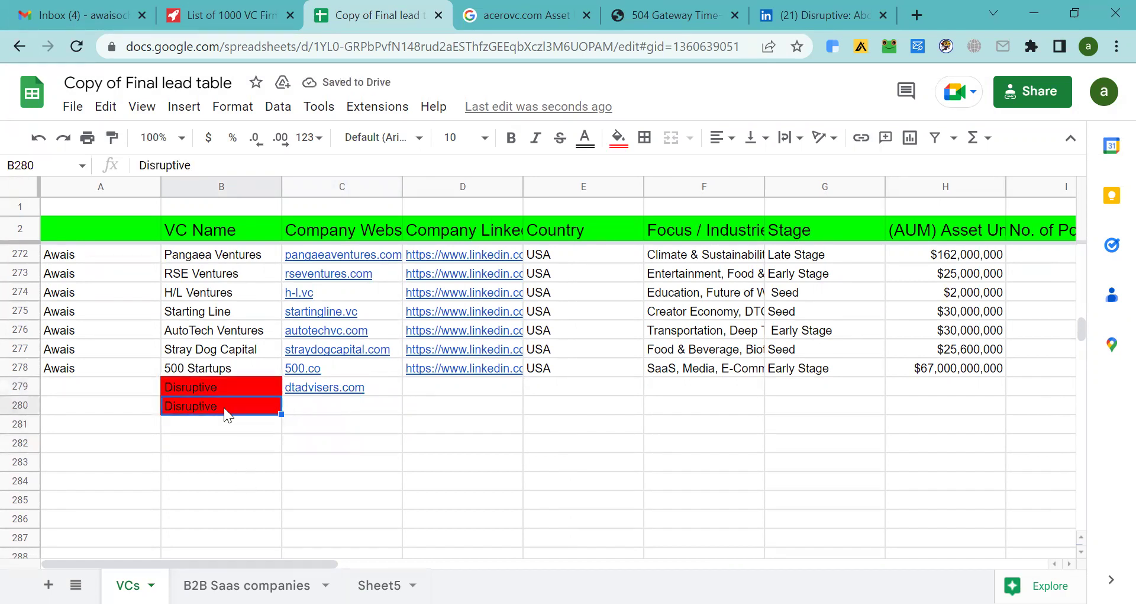
pyautogui.press('Delete')
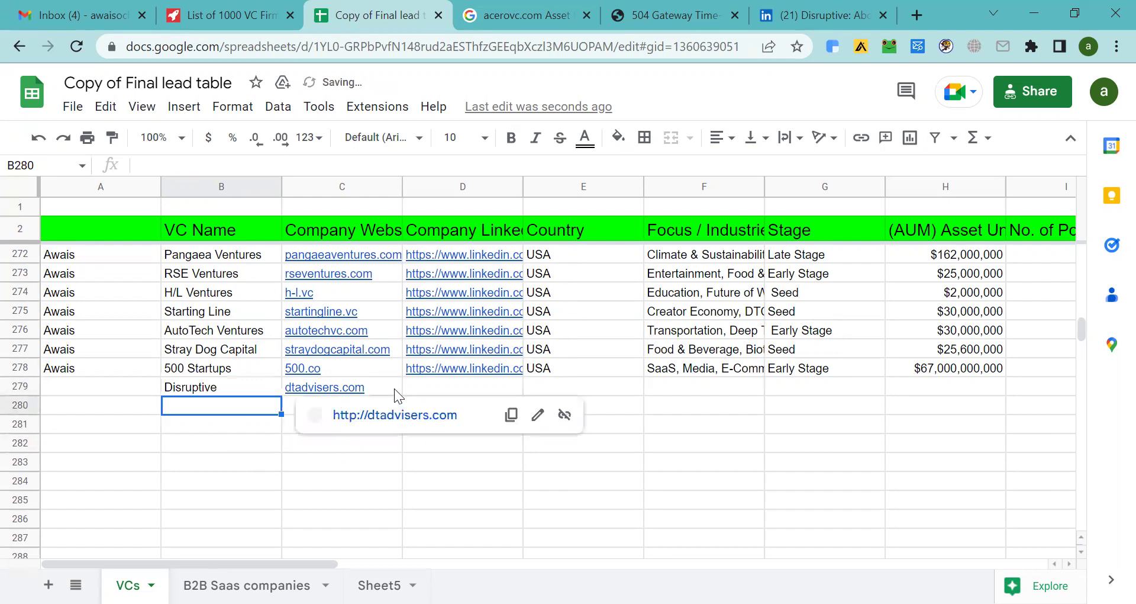
# - Copy the address of Disruptive's LinkedIn About page into the company LinkedIn cell of row 279
pyautogui.click(460, 386)
pyautogui.click(784, 7)
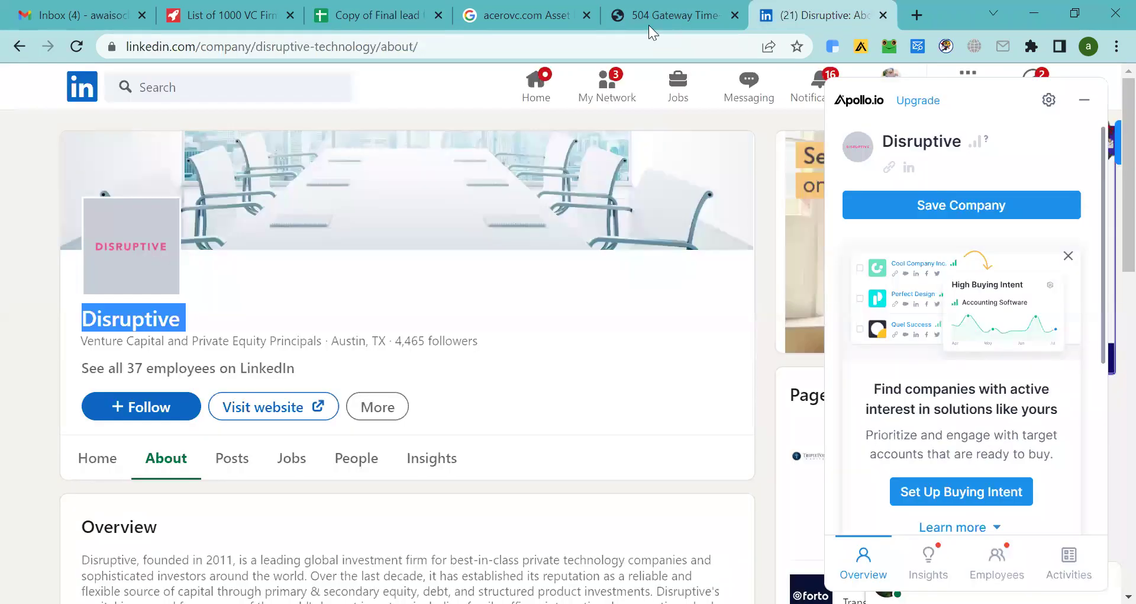
pyautogui.click(554, 47)
pyautogui.hotkey('ctrl', 'c')
pyautogui.click(396, 7)
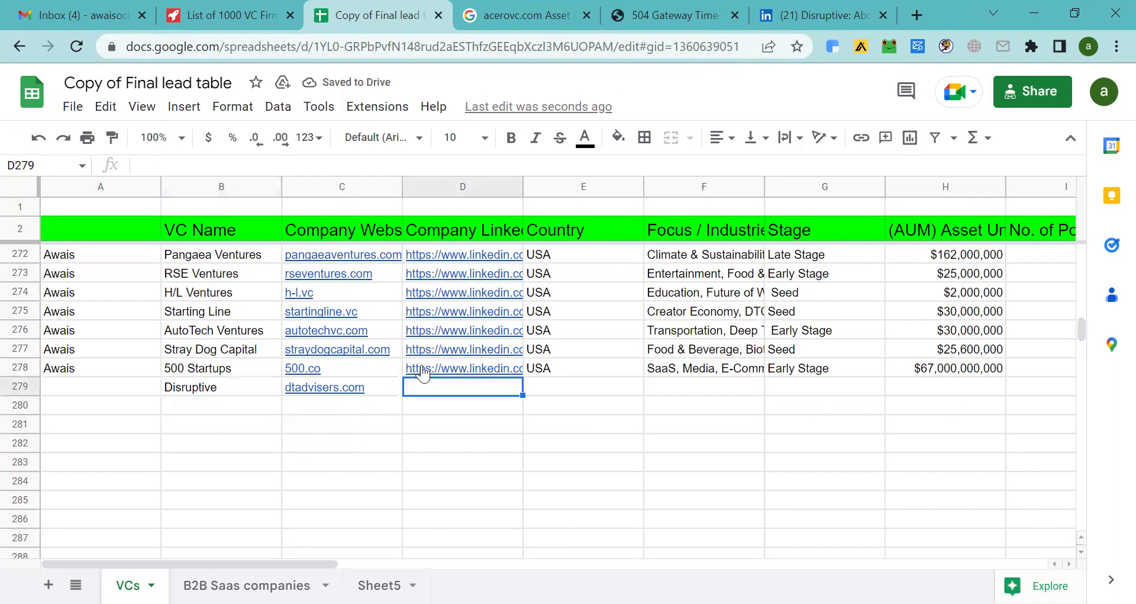
pyautogui.doubleClick(457, 389)
pyautogui.hotkey('ctrl', 'v')
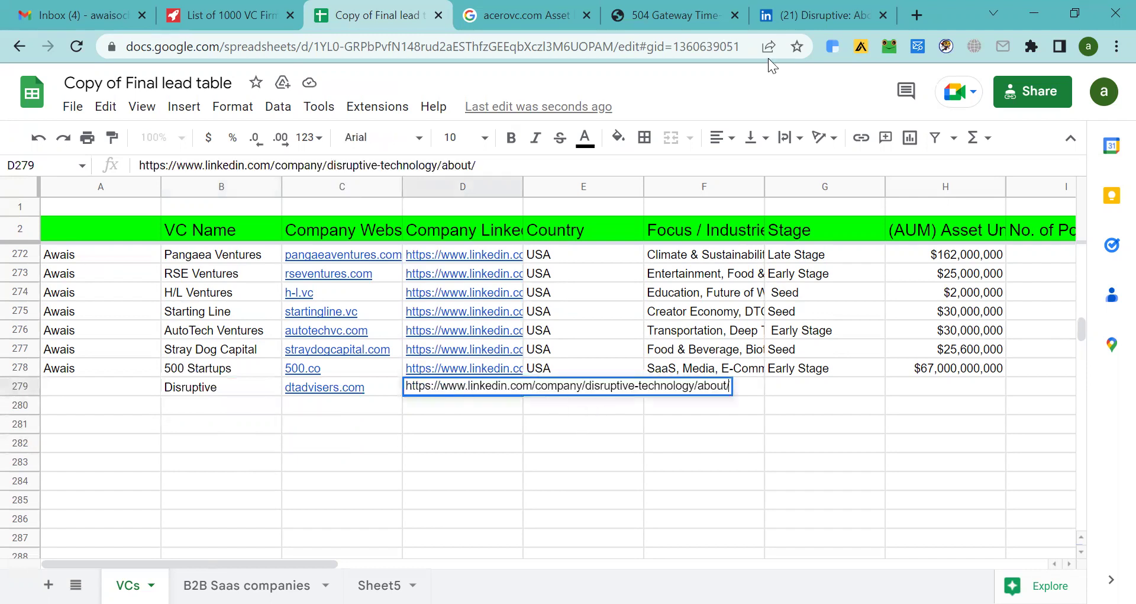
# - Check the headquarters in Disruptive's LinkedIn overview and copy USA from E278 into the Country cell of row 279
pyautogui.click(816, 15)
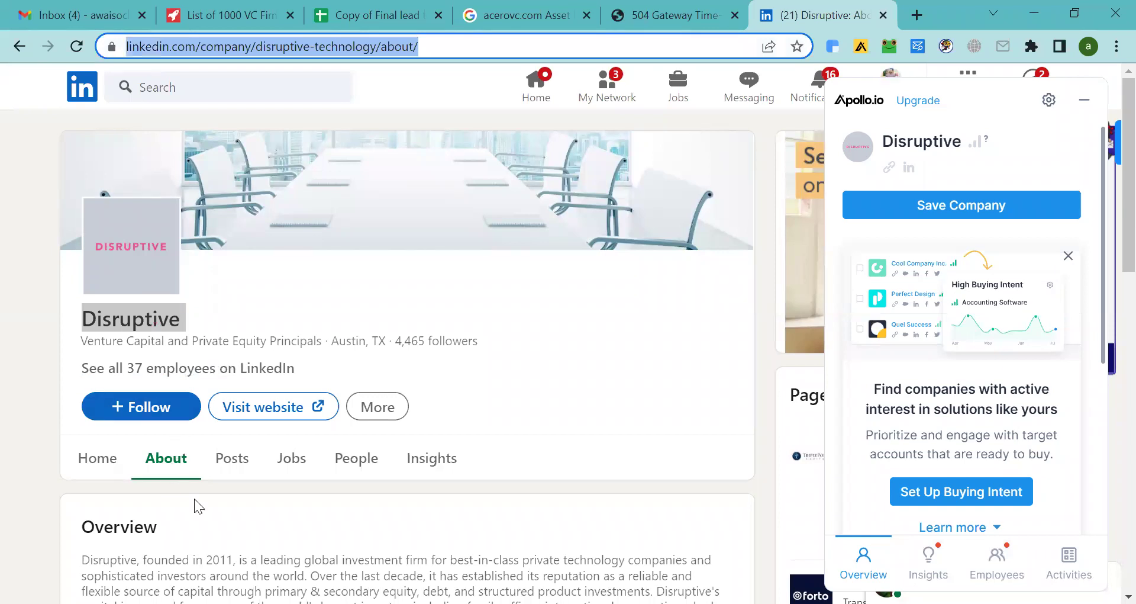
pyautogui.scroll(-3, 194, 498)
pyautogui.scroll(-1, 215, 493)
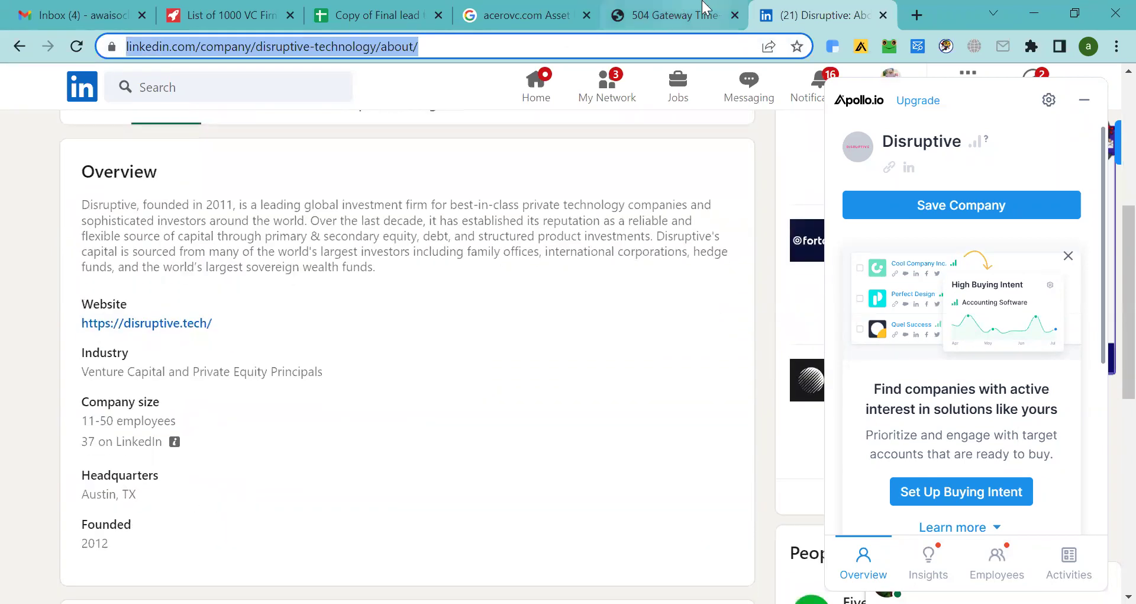
pyautogui.click(373, 15)
pyautogui.click(550, 372)
pyautogui.hotkey('ctrl', 'c')
pyautogui.click(565, 387)
pyautogui.hotkey('ctrl', 'v')
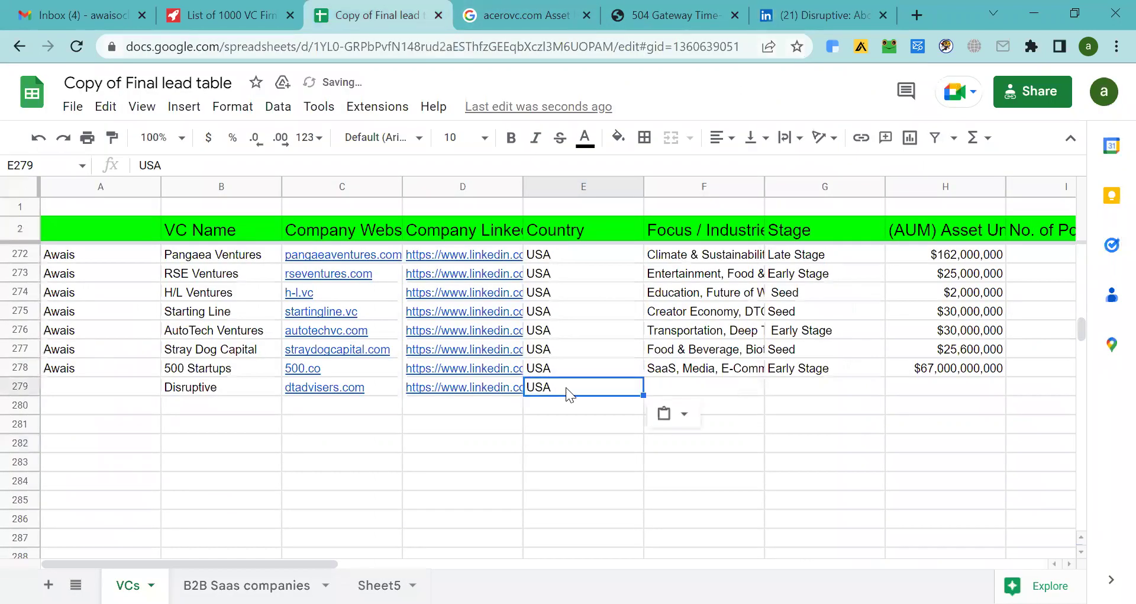
pyautogui.click(449, 429)
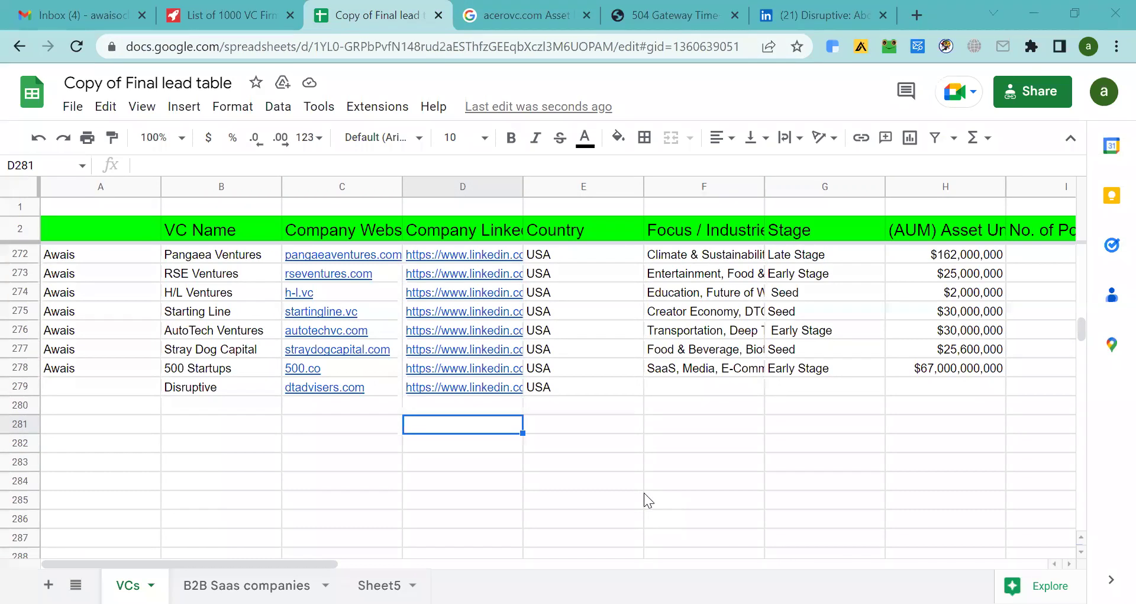
# - Switch to the browser window with Disruptive's Crunchbase profile and highlight the industries in its Details section
pyautogui.hotkey('alt', 'Tab')
pyautogui.scroll(2, 178, 355)
pyautogui.scroll(3, 134, 338)
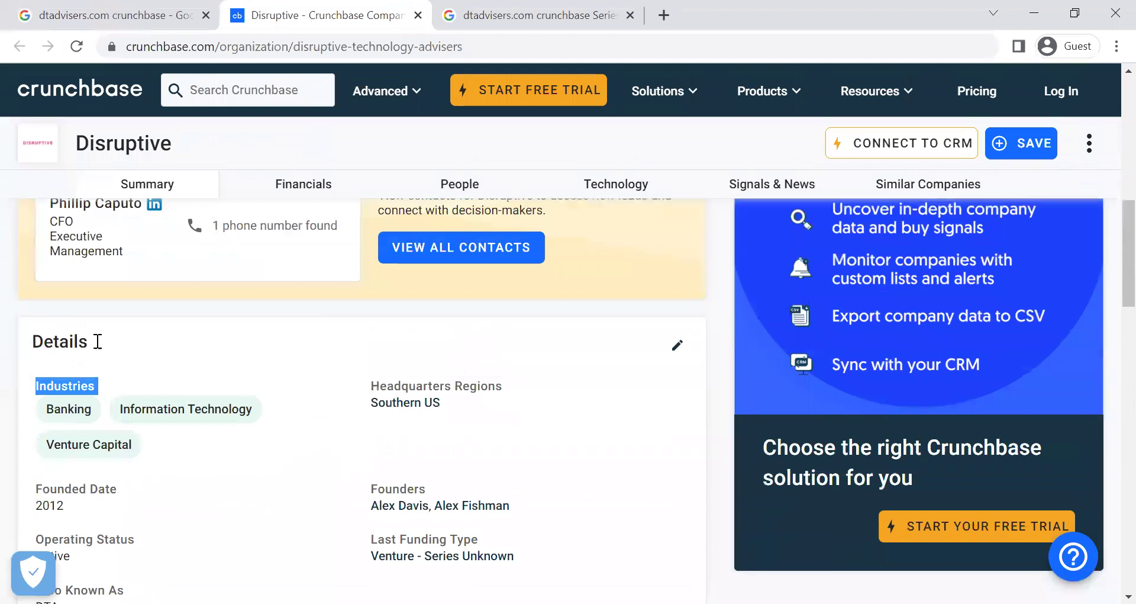
pyautogui.moveTo(25, 402); pyautogui.dragTo(141, 450)
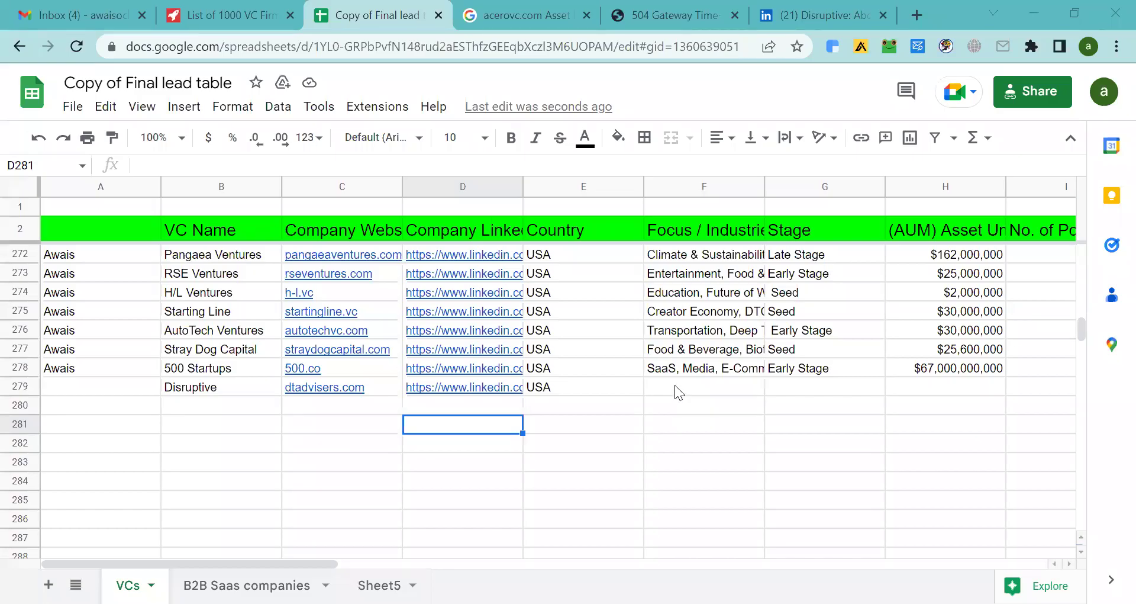
# - Paste the copied industries into the Focus / Industries cell of row 279 as one line: Banking Information Technology Venture Capital
pyautogui.doubleClick(675, 384)
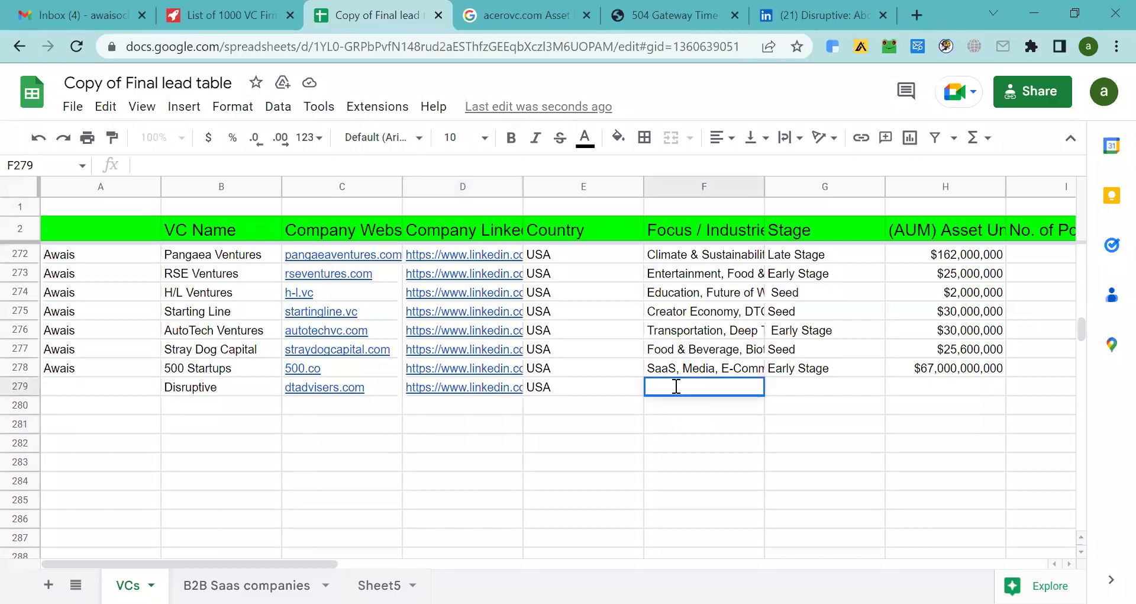
pyautogui.hotkey('ctrl', 'v')
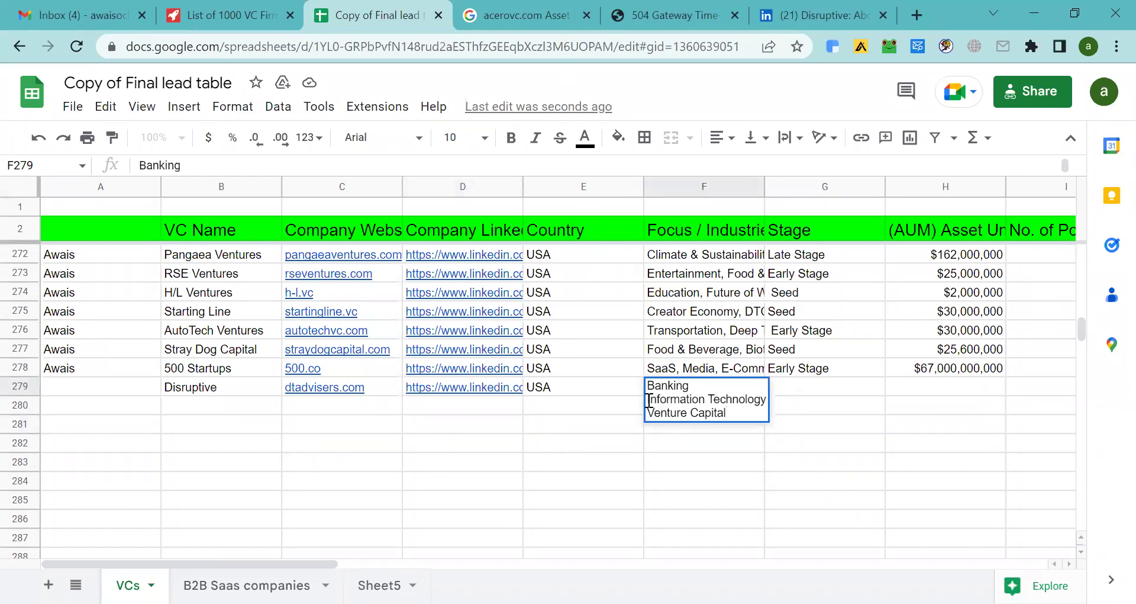
pyautogui.click(649, 400)
pyautogui.press('BackSpace')
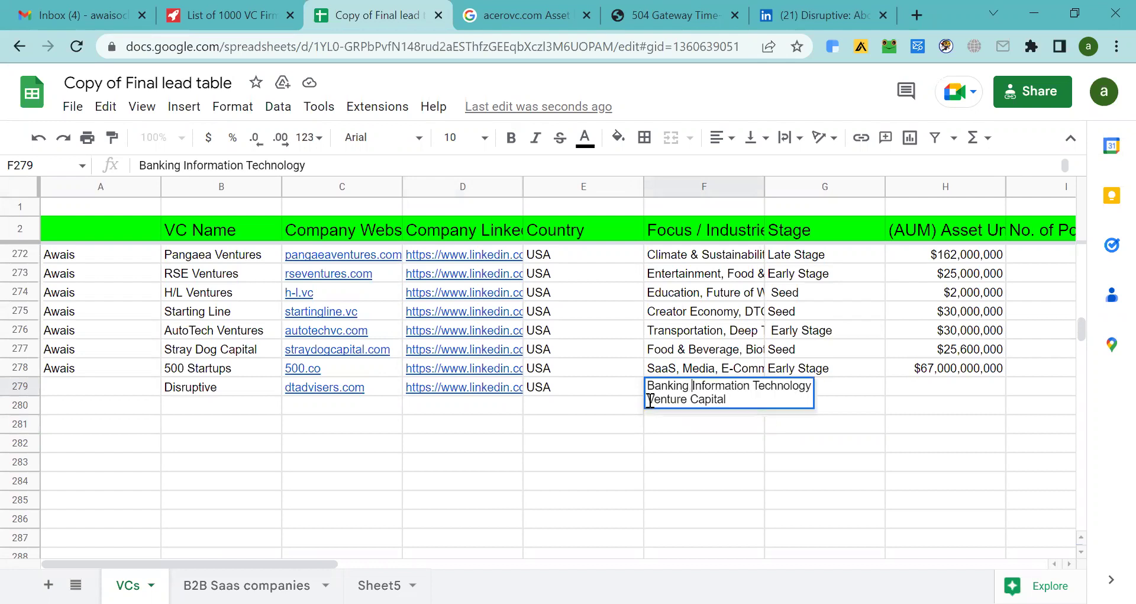
pyautogui.press('BackSpace')
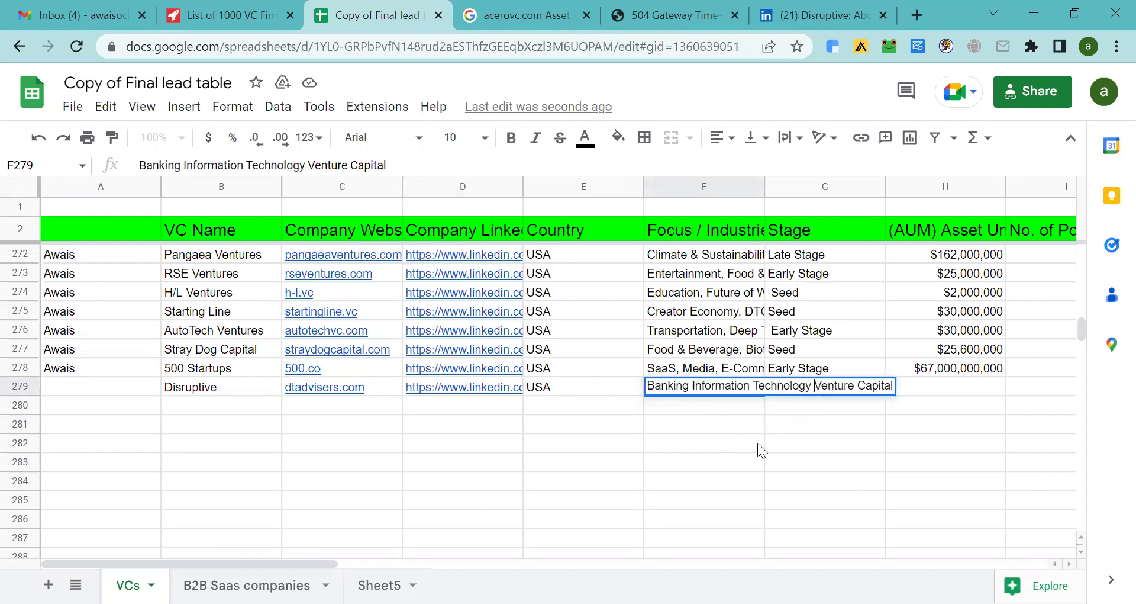
pyautogui.click(758, 442)
# - Compare the Stage entries of the existing firms and tick Series B under Portfolio Company's Stage in row 279
pyautogui.click(810, 392)
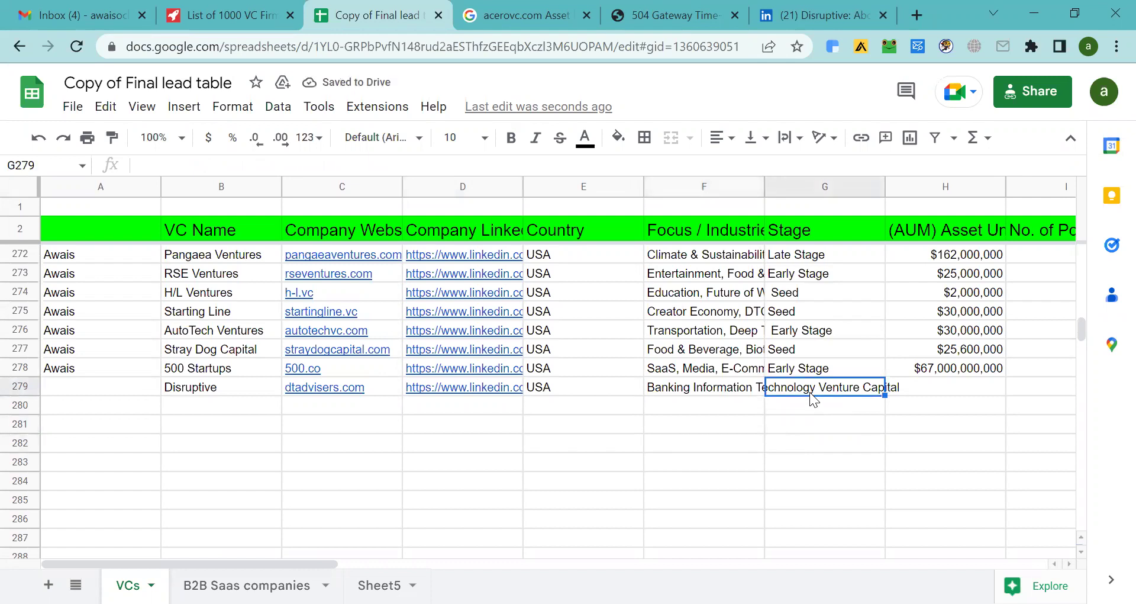
pyautogui.scroll(3, 810, 391)
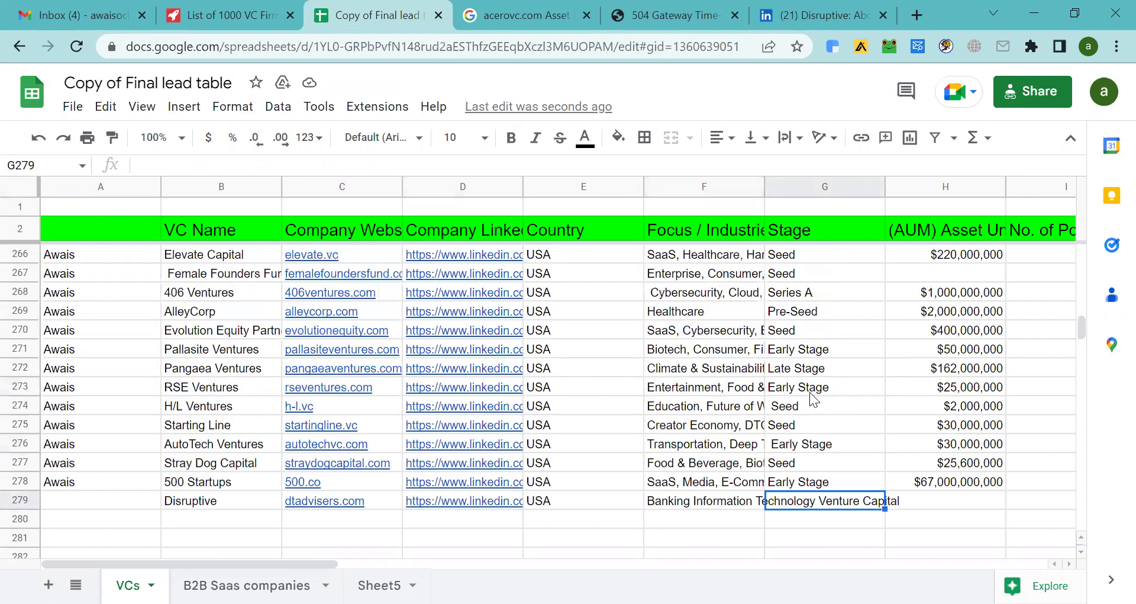
pyautogui.scroll(2, 809, 392)
pyautogui.scroll(-3, 810, 392)
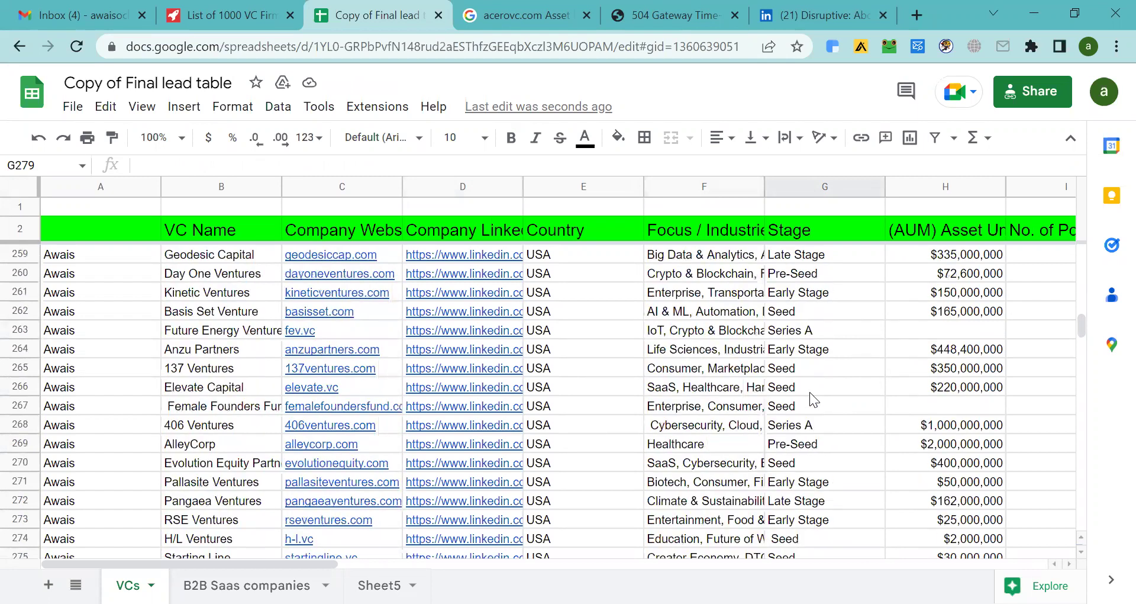
pyautogui.scroll(-1, 813, 398)
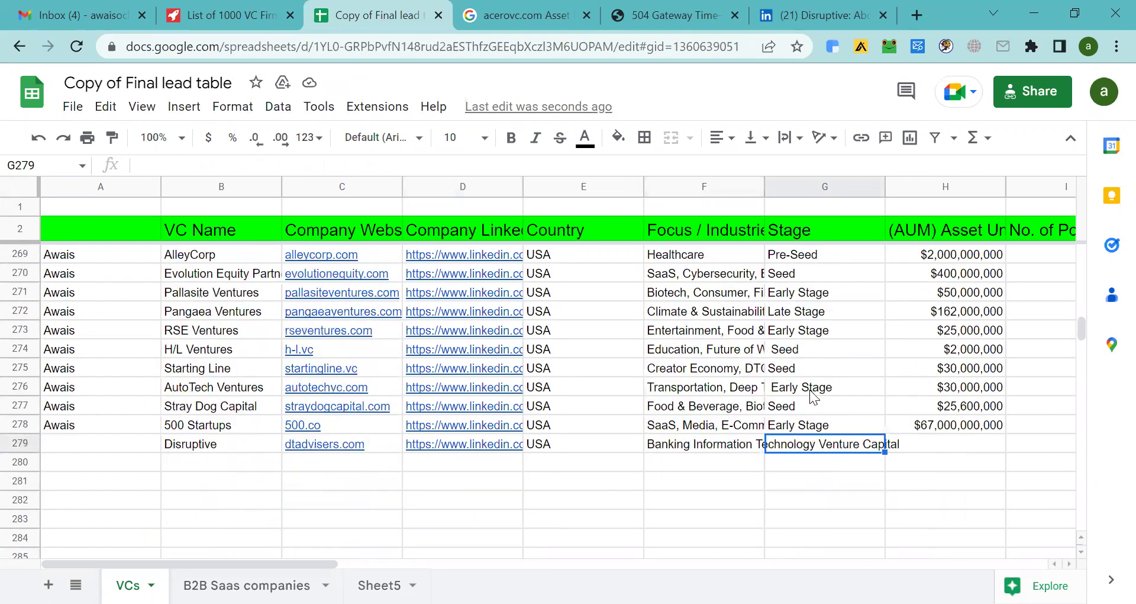
pyautogui.click(900, 444)
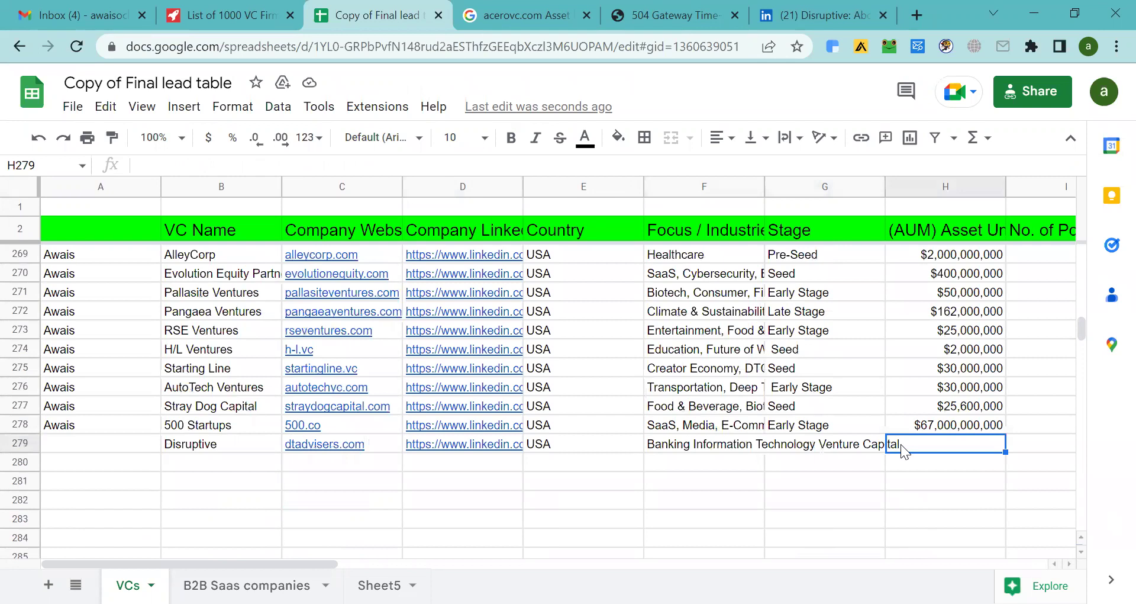
pyautogui.press('Right')
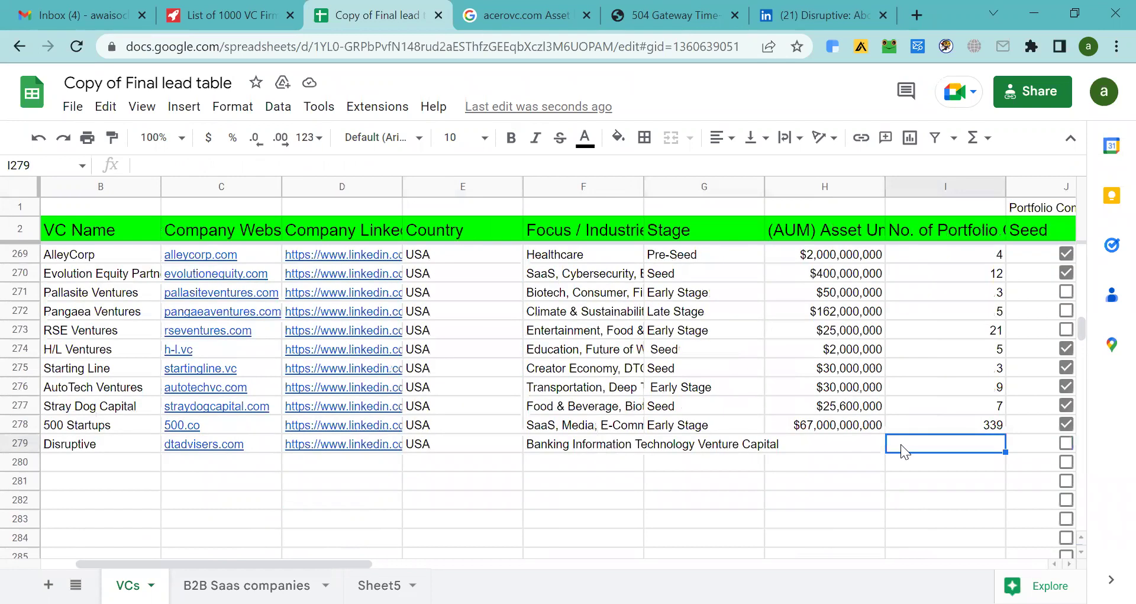
pyautogui.press('Right')
pyautogui.press('Right')
pyautogui.press('Right')
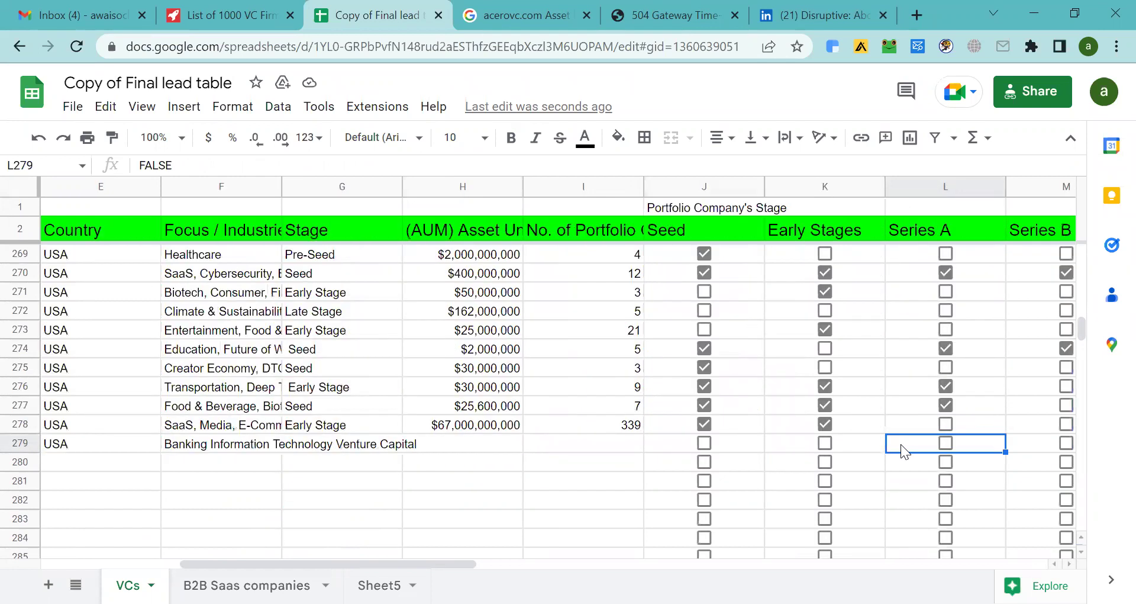
pyautogui.press('Right')
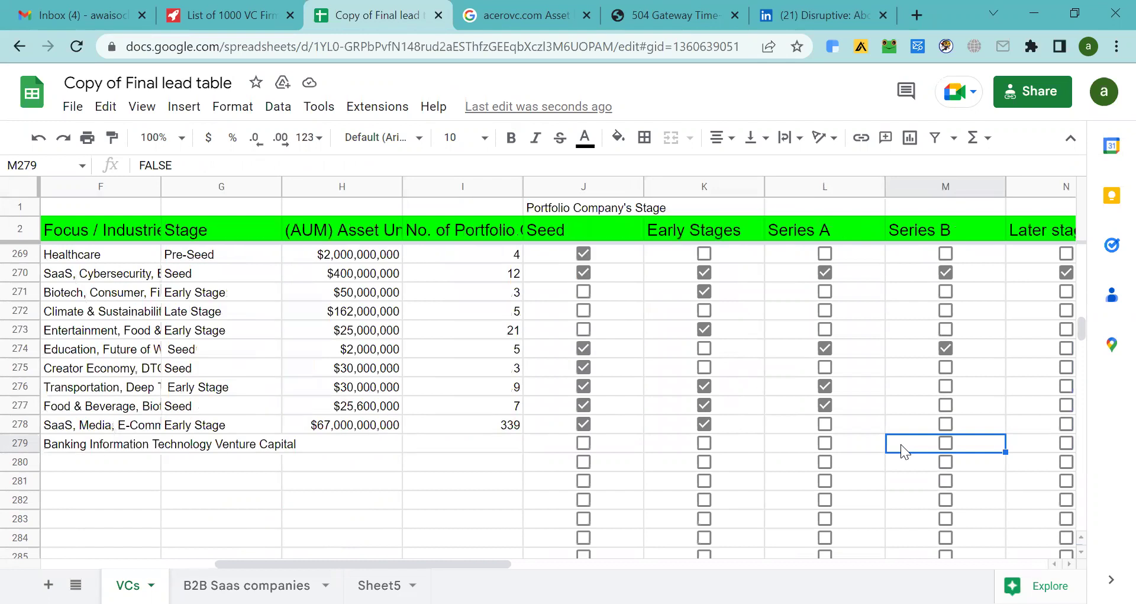
pyautogui.click(945, 443)
# - Switch to Disruptive's Crunchbase profile, open its total funding details and highlight the Total Funding Amount
pyautogui.hotkey('alt', 'Tab')
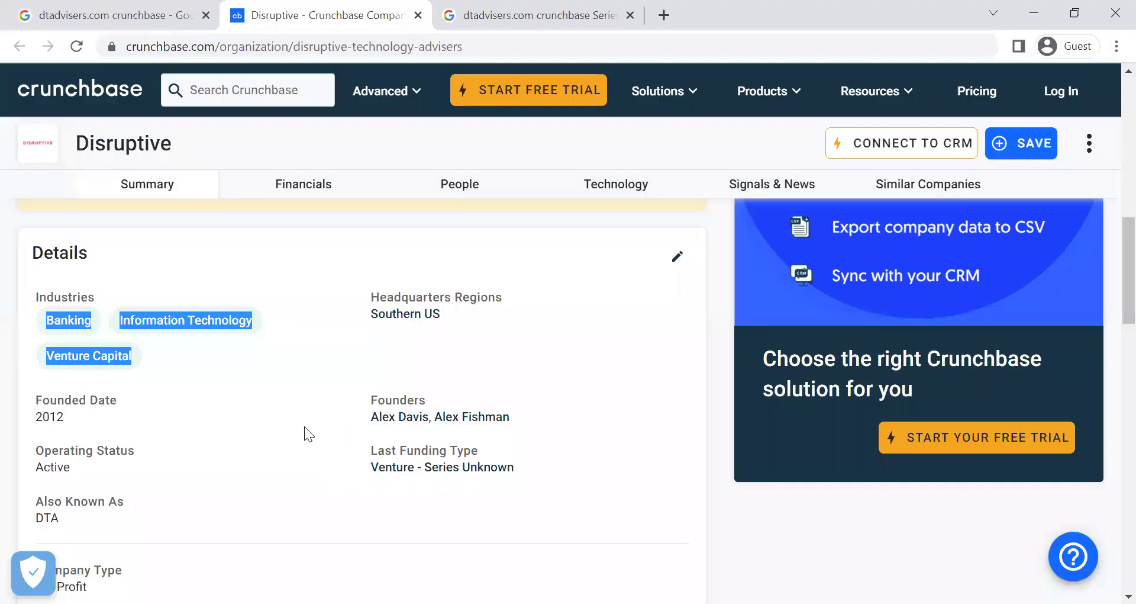
pyautogui.scroll(10, 304, 426)
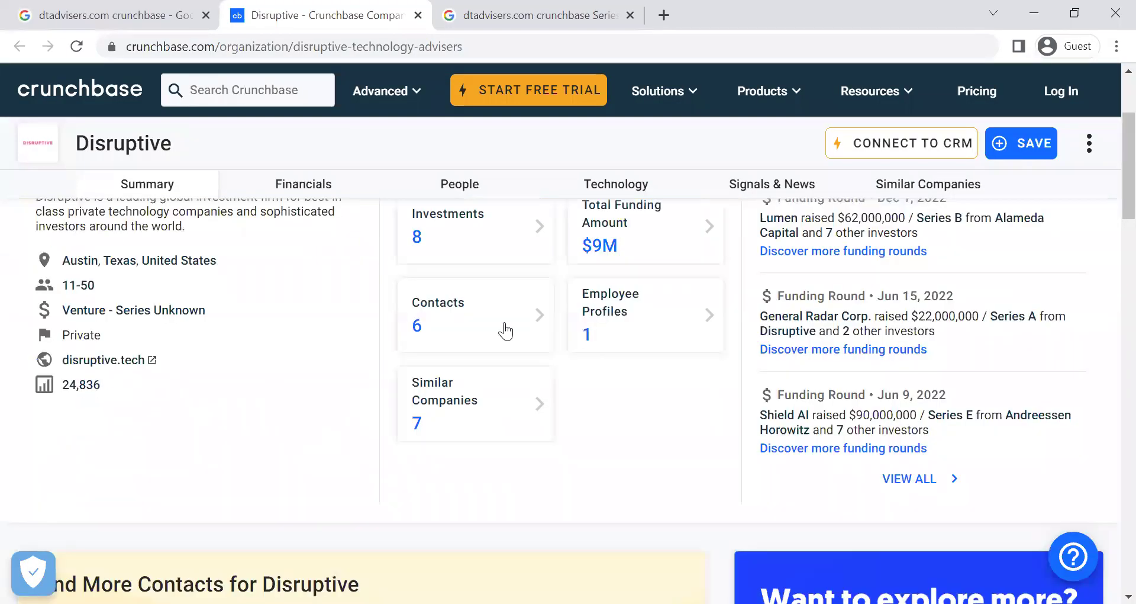
pyautogui.scroll(1, 560, 283)
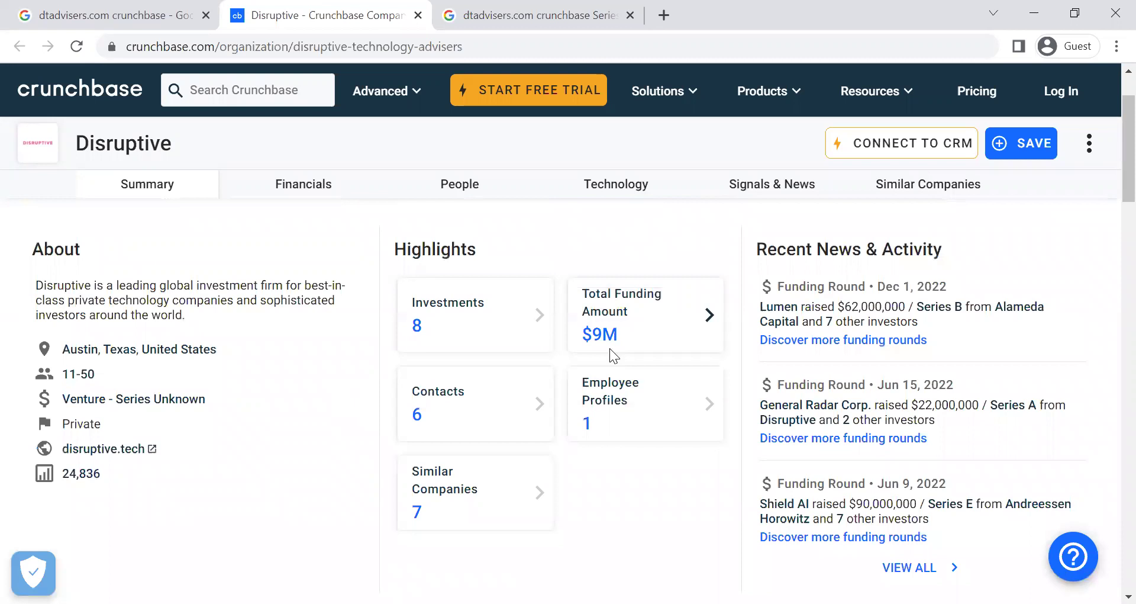
pyautogui.click(409, 425)
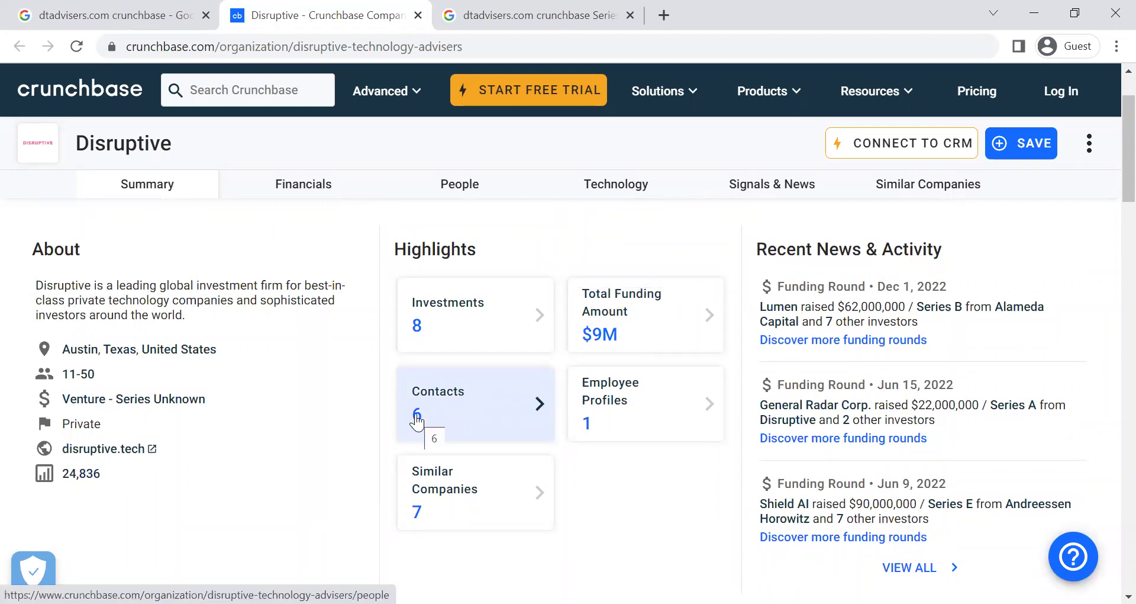
pyautogui.click(605, 329)
pyautogui.moveTo(367, 294)
pyautogui.mouseDown()
pyautogui.moveTo(416, 294)
pyautogui.moveTo(368, 286)
pyautogui.mouseUp()
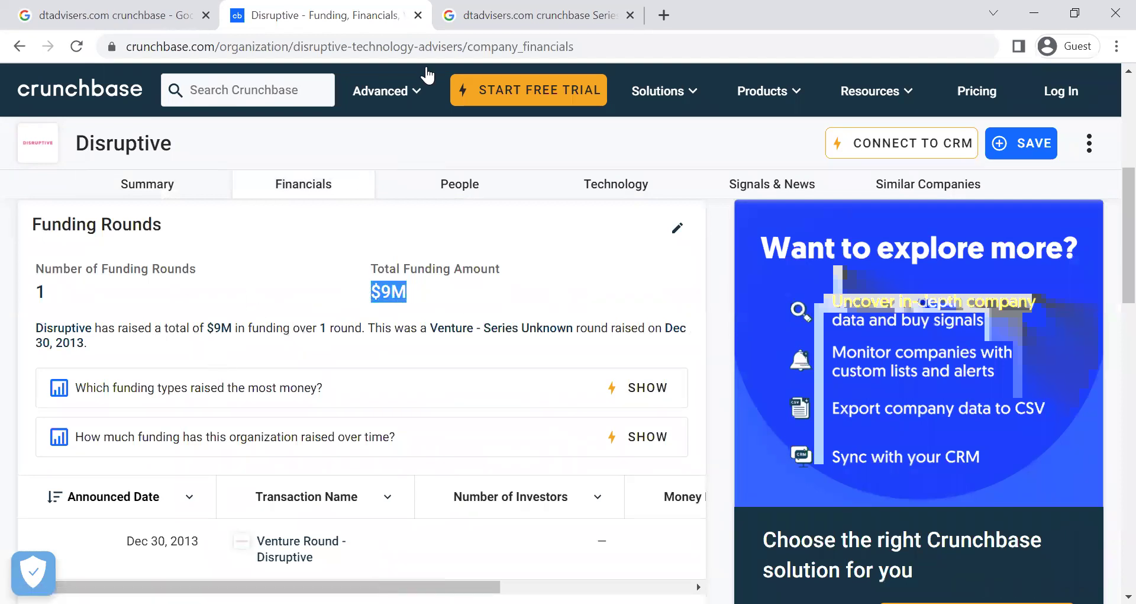
# - Copy Series B from the Google result for Disruptive's Crunchbase profile into the Stage cell of row 279
pyautogui.click(495, 8)
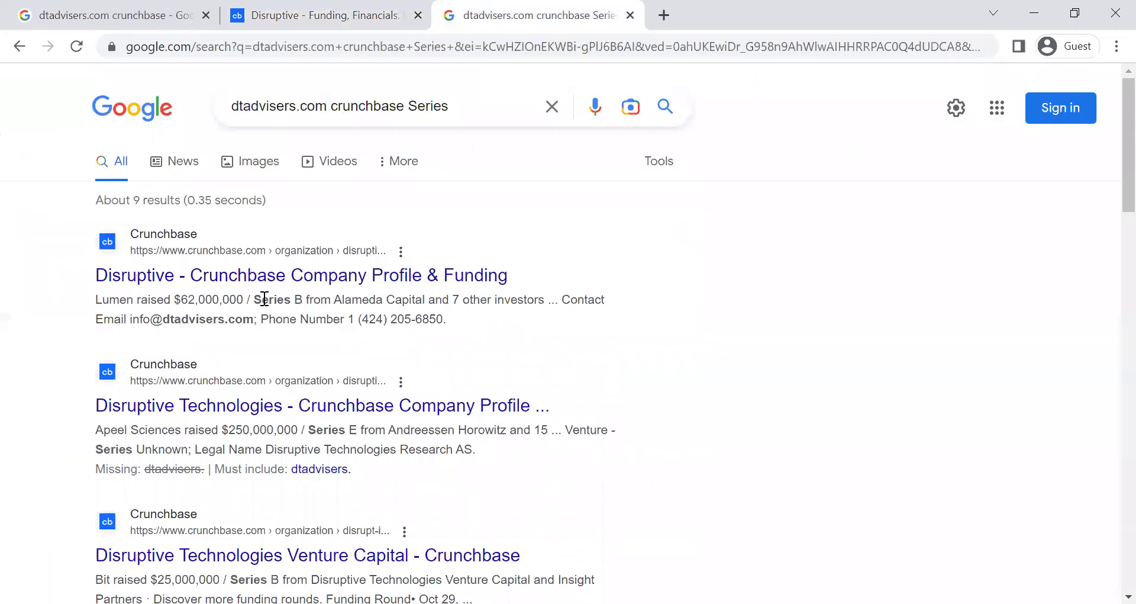
pyautogui.moveTo(255, 299); pyautogui.dragTo(302, 295)
pyautogui.hotkey('ctrl', 'c')
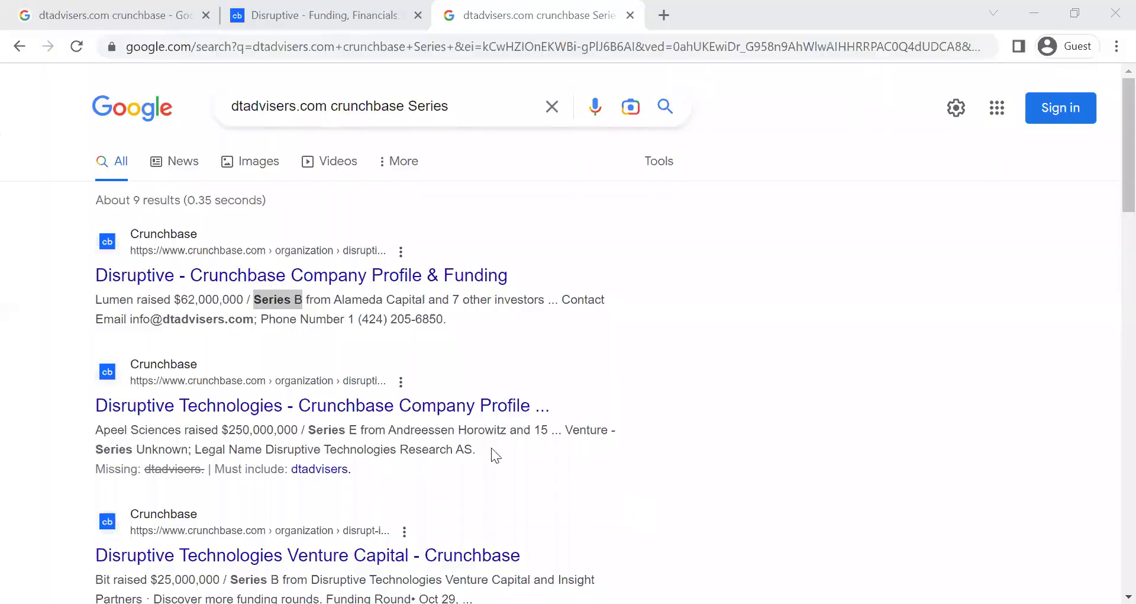
pyautogui.hotkey('alt', 'Tab')
pyautogui.click(455, 443)
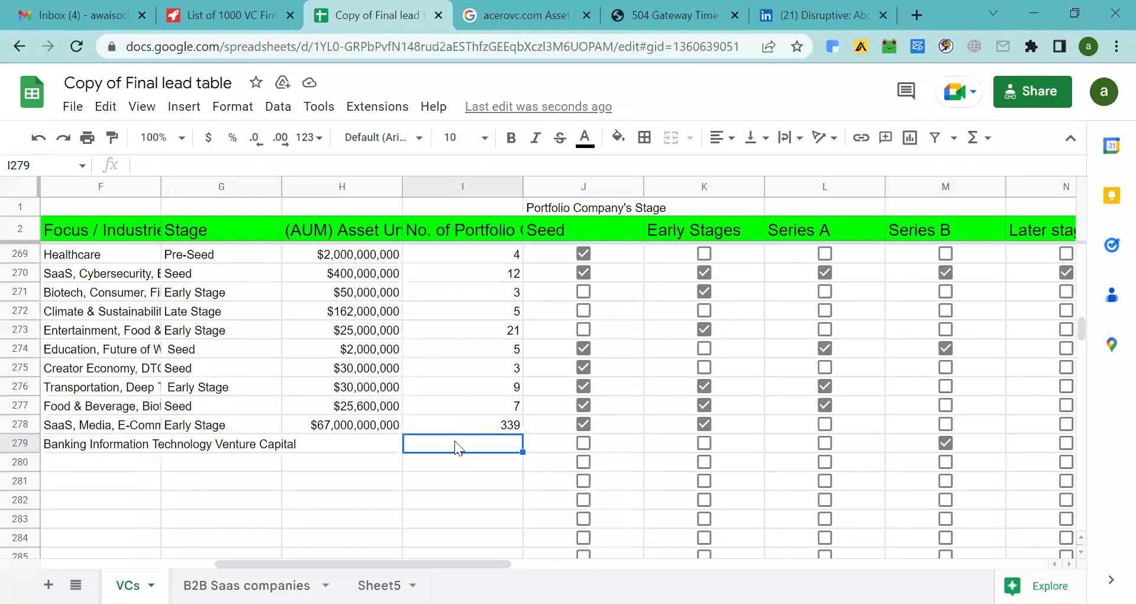
pyautogui.click(330, 442)
pyautogui.doubleClick(236, 444)
pyautogui.hotkey('ctrl', 'v')
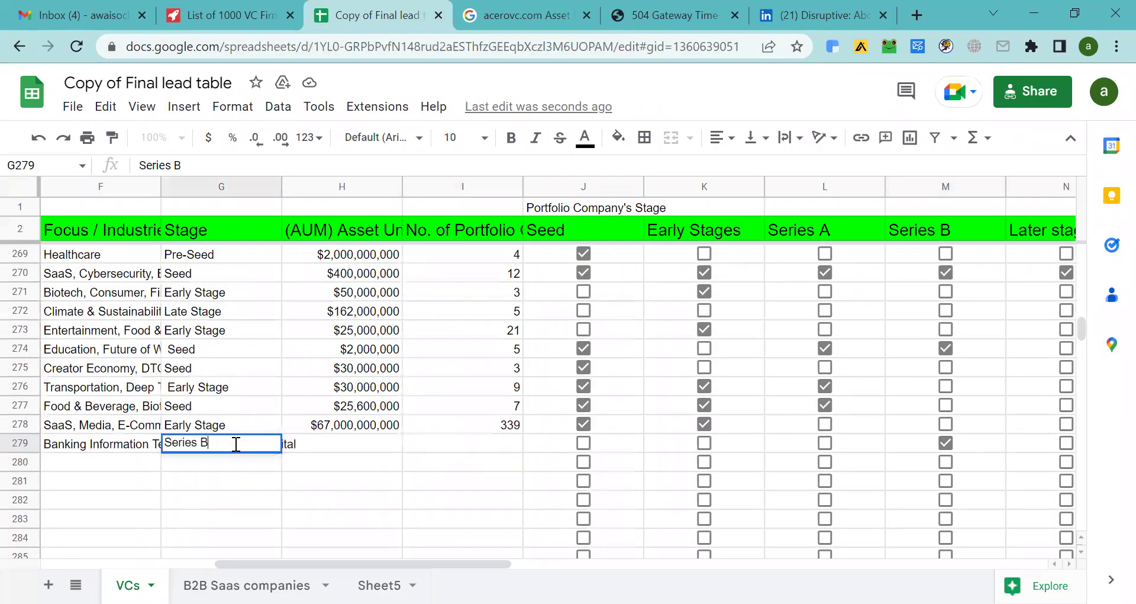
pyautogui.click(467, 449)
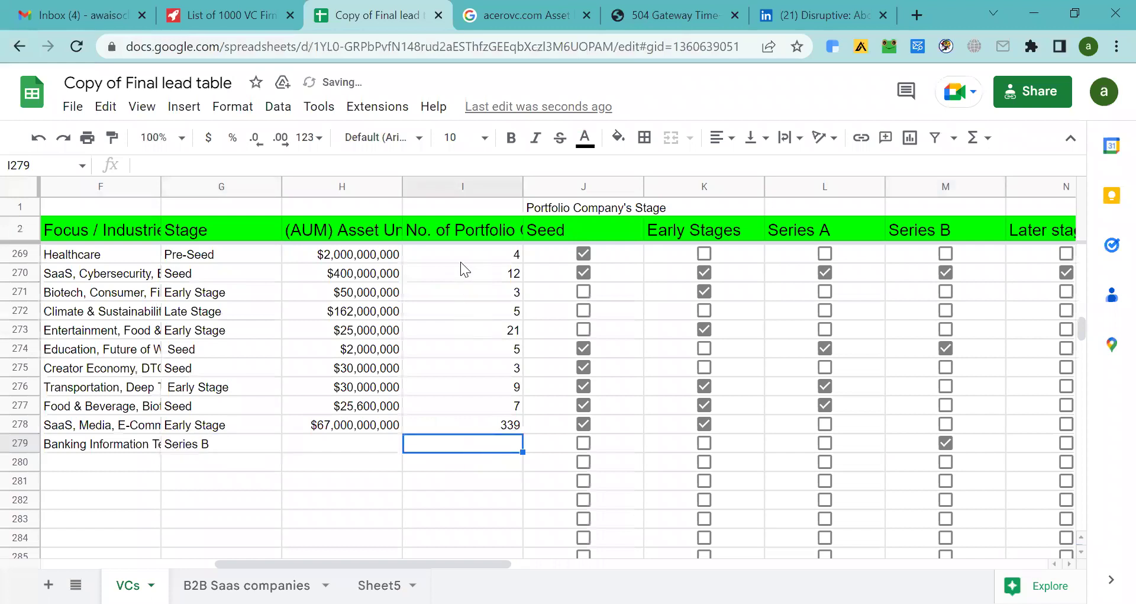
# - Enter 6 as the number of portfolio companies and $9M as the assets under management in row 279
pyautogui.doubleClick(471, 231)
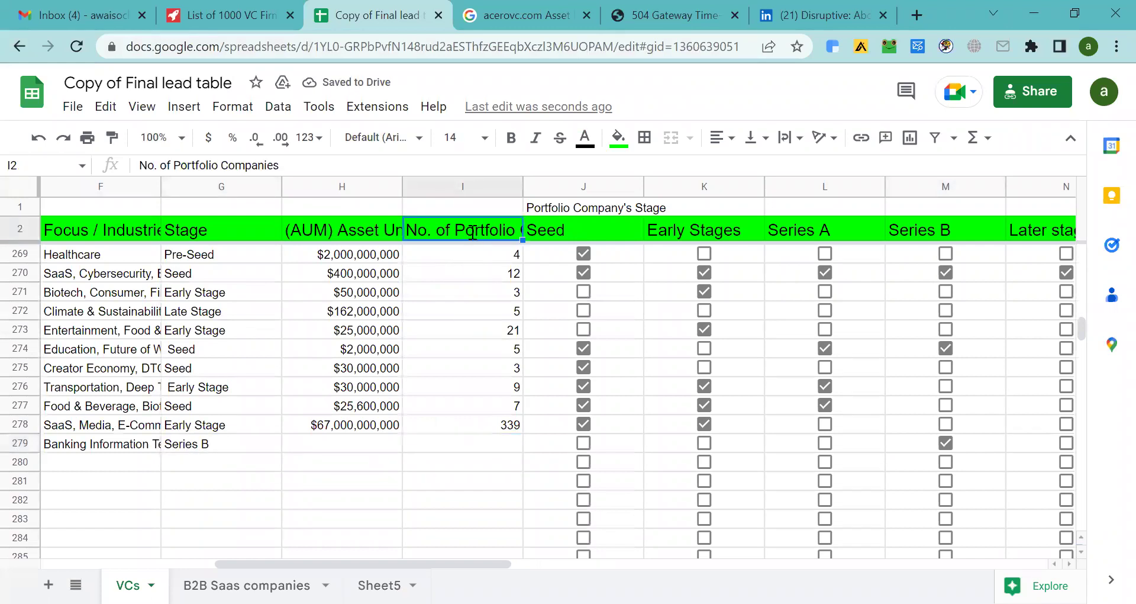
pyautogui.doubleClick(484, 443)
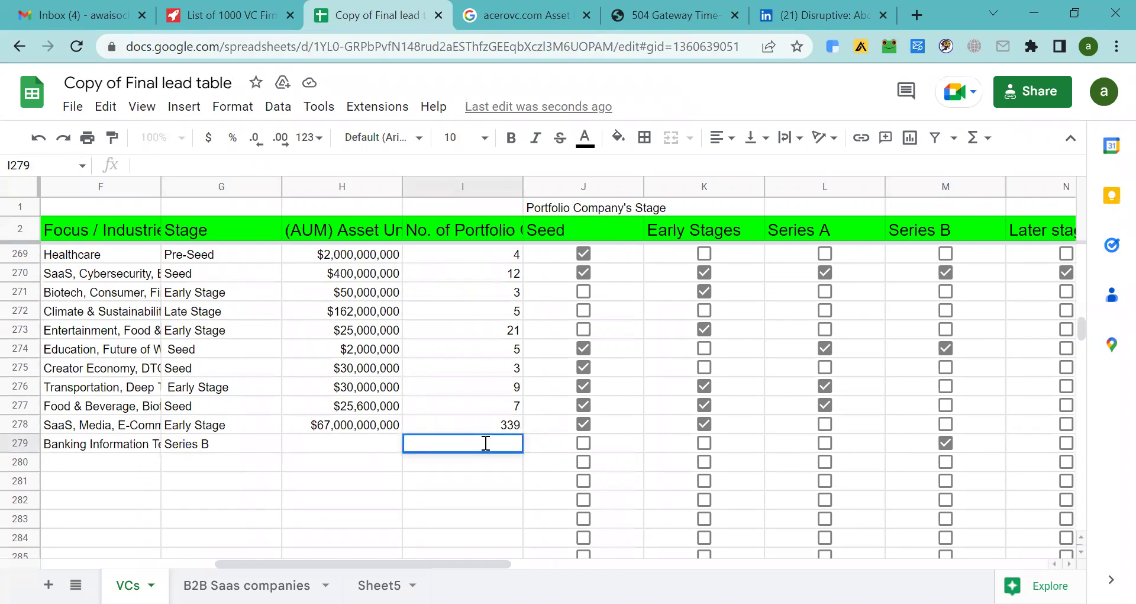
pyautogui.write('6')
pyautogui.click(335, 446)
pyautogui.doubleClick(336, 446)
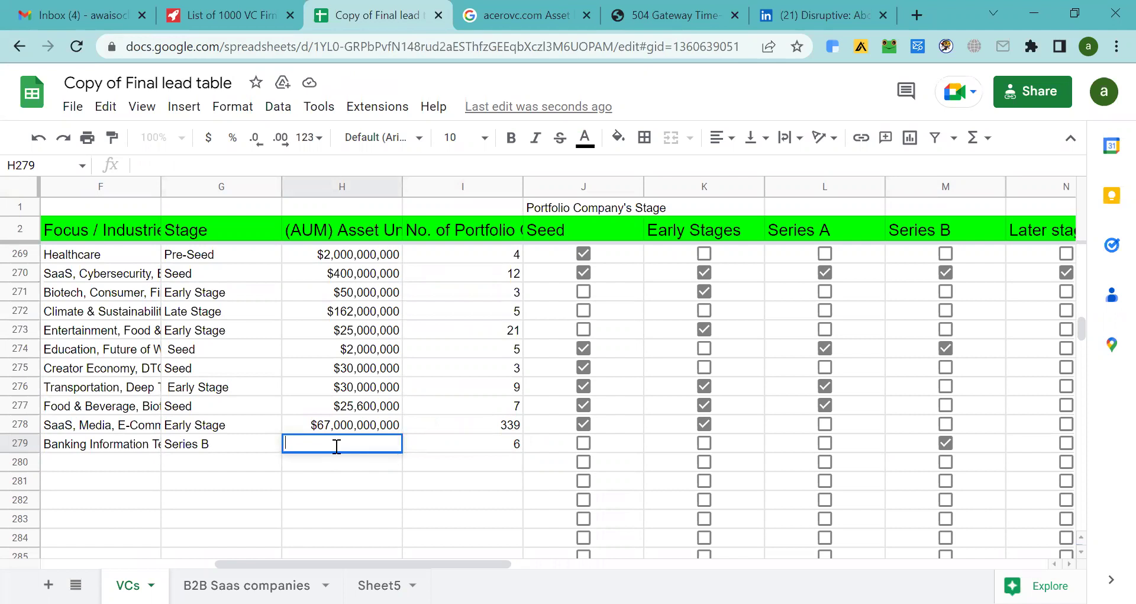
pyautogui.write('$9M')
pyautogui.click(242, 461)
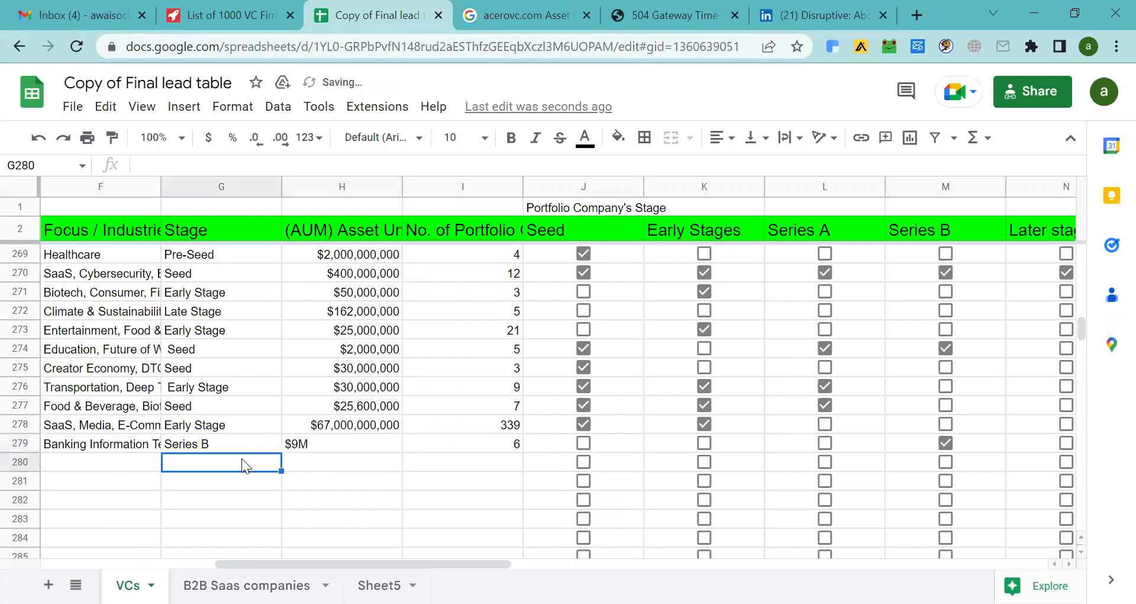
# - Review the company columns filled in for row 279 and select its First Name cell under Contact # 1
pyautogui.press('Left')
pyautogui.press('Left')
pyautogui.press('Left')
pyautogui.press('Left')
pyautogui.press('Left')
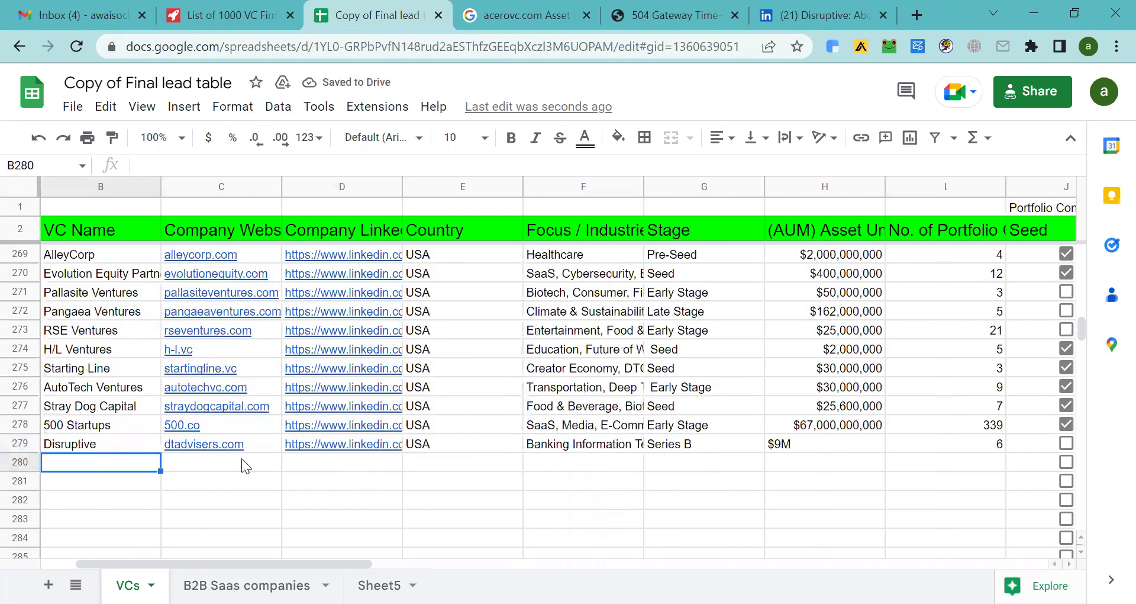
pyautogui.press('Left')
pyautogui.click(810, 464)
pyautogui.press('Right')
pyautogui.press('Right')
pyautogui.press('Right')
pyautogui.press('Right')
pyautogui.press('Right')
pyautogui.press('Right')
pyautogui.press('Right')
pyautogui.press('Right')
pyautogui.press('Right')
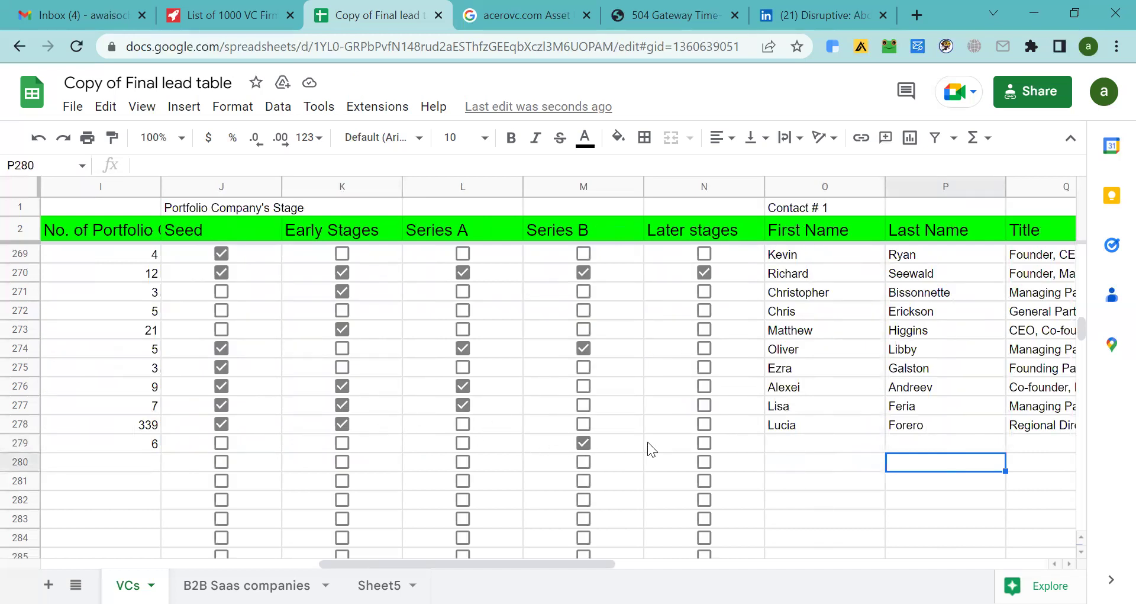
pyautogui.click(795, 442)
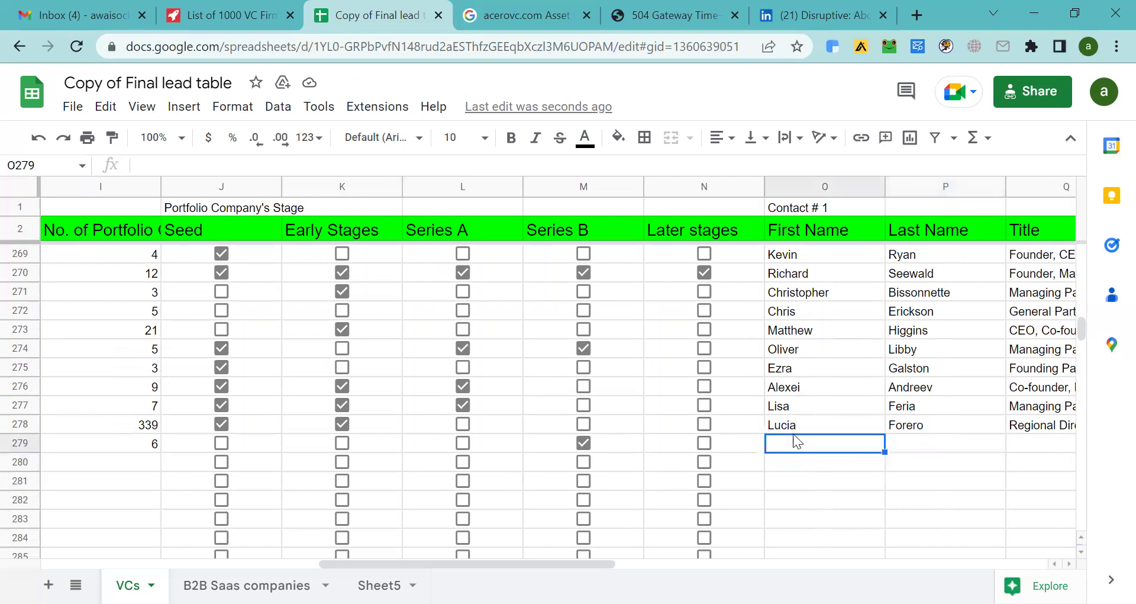
# - Open the list of Disruptive's employees from its LinkedIn page in a new tab and minimize the Kendo pop-up
pyautogui.click(823, 15)
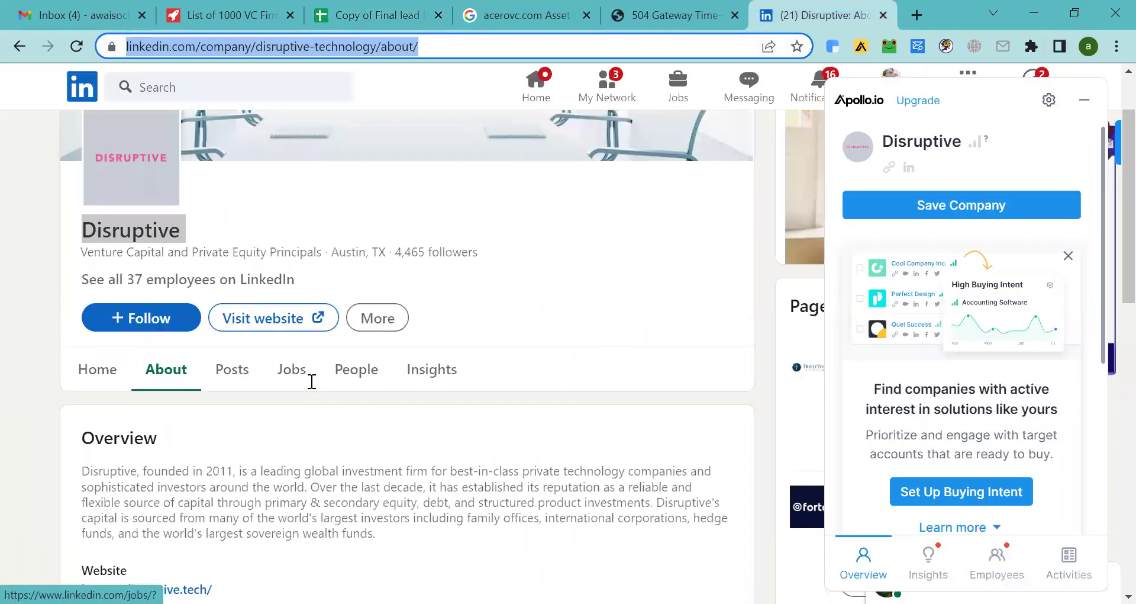
pyautogui.middleClick(255, 278)
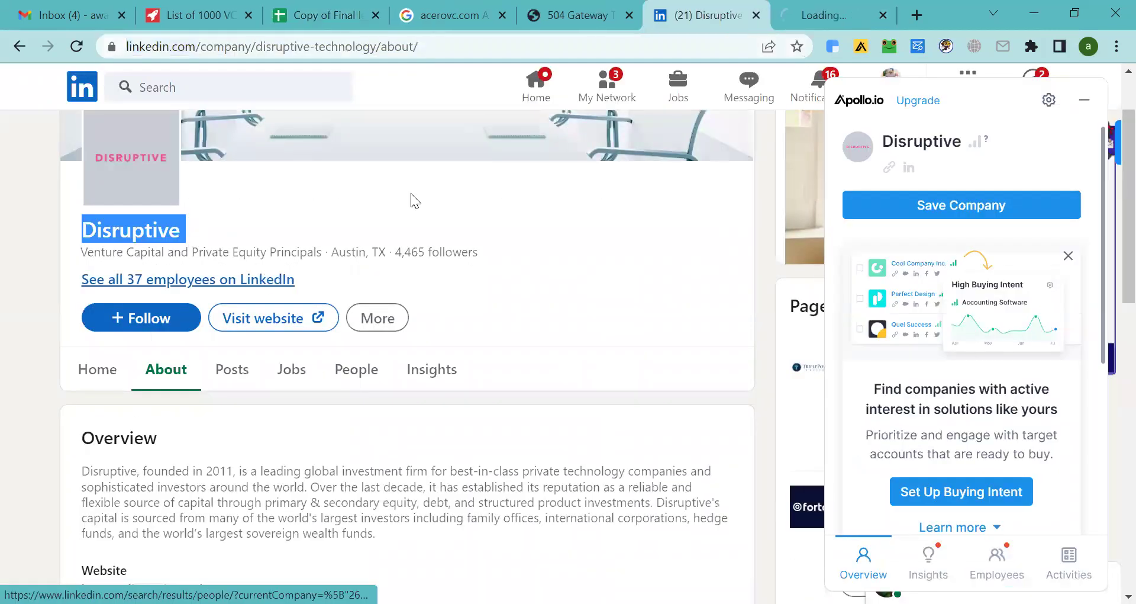
pyautogui.click(814, 6)
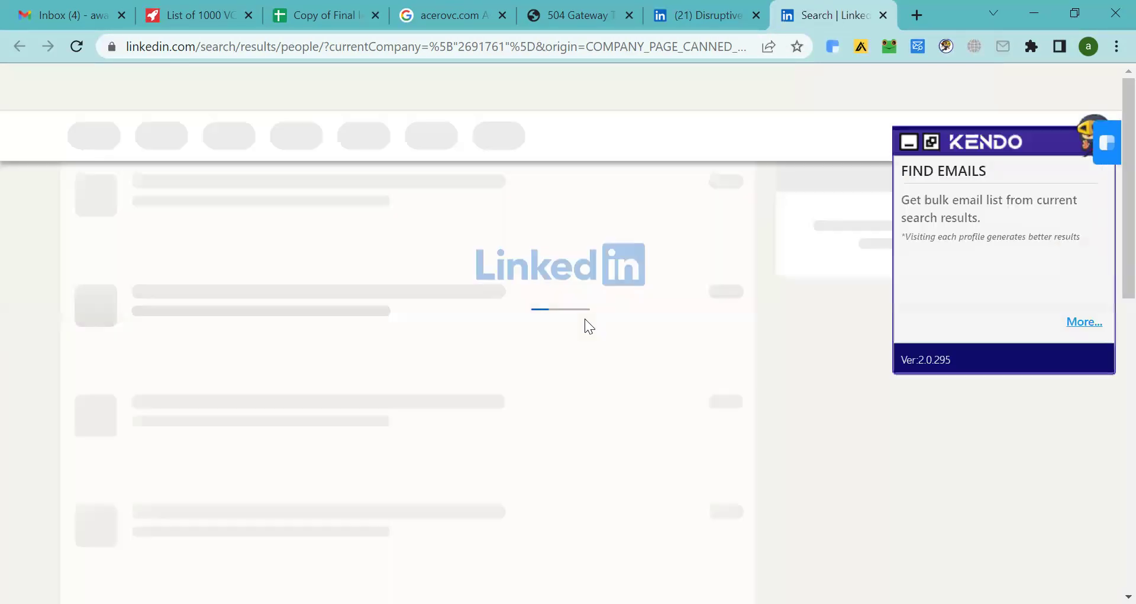
pyautogui.click(909, 143)
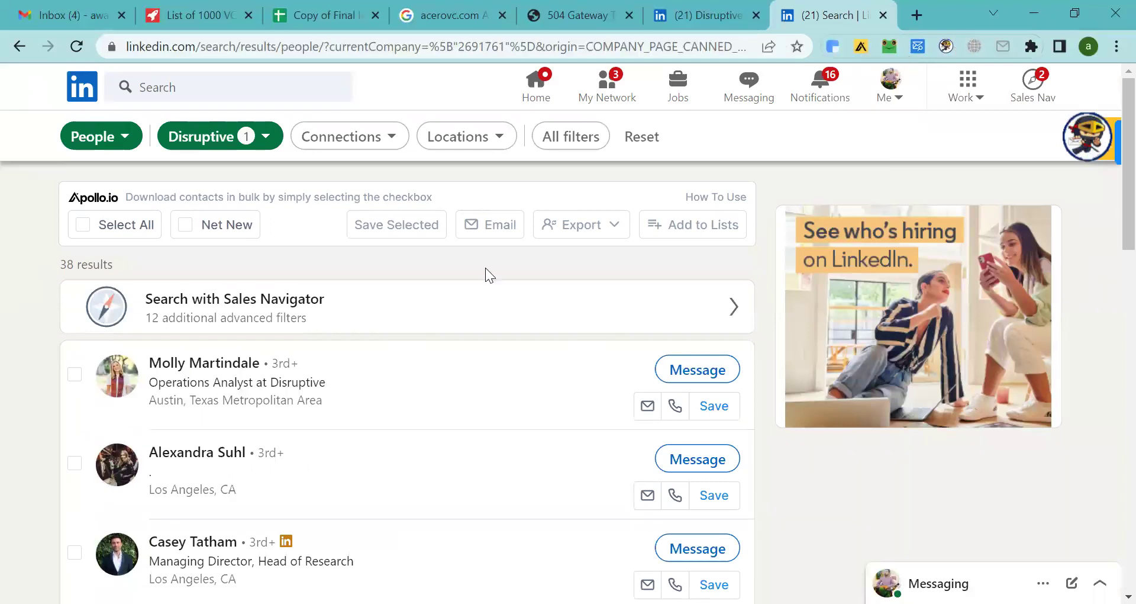
# - Copy the dtadvisers.com website address from its open page and open Gmail in a new tab
pyautogui.click(562, 15)
pyautogui.click(377, 44)
pyautogui.moveTo(205, 49); pyautogui.dragTo(289, 64)
pyautogui.hotkey('ctrl', 'c')
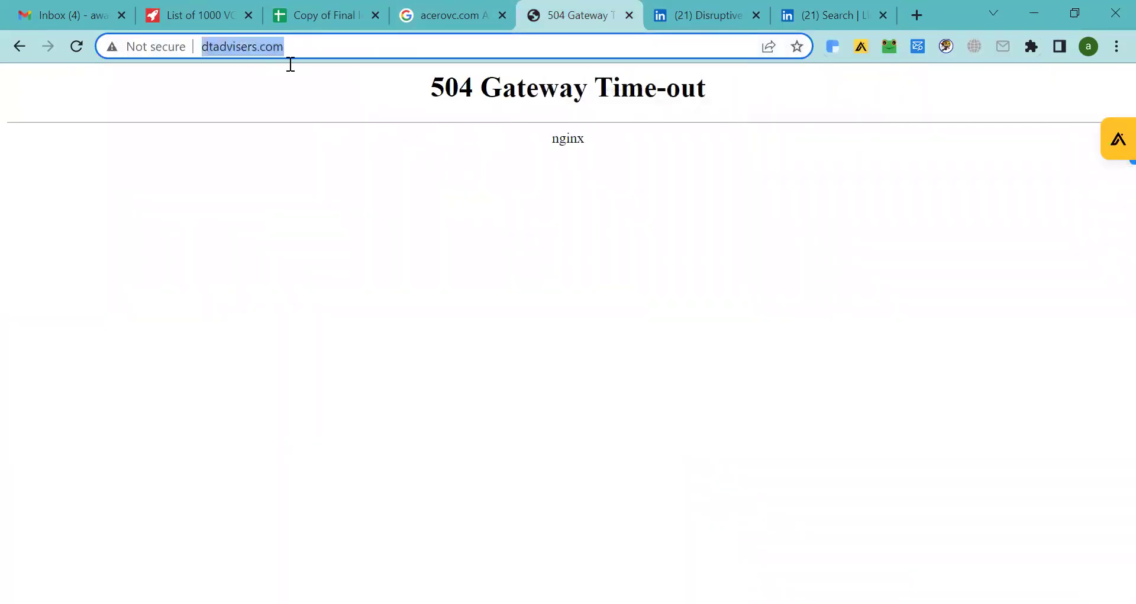
pyautogui.click(918, 13)
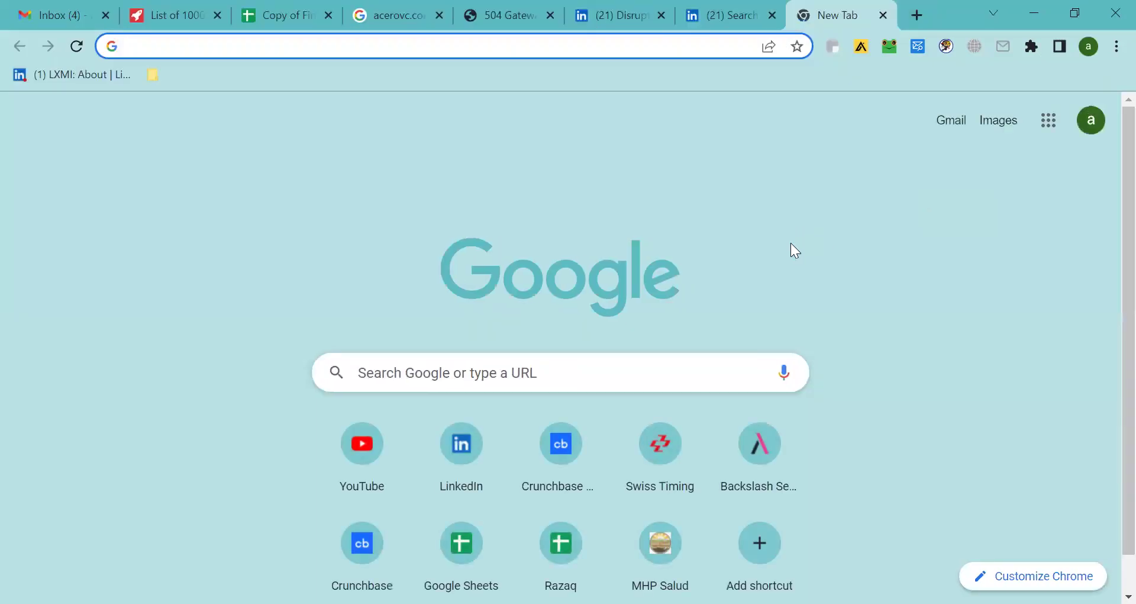
pyautogui.click(945, 118)
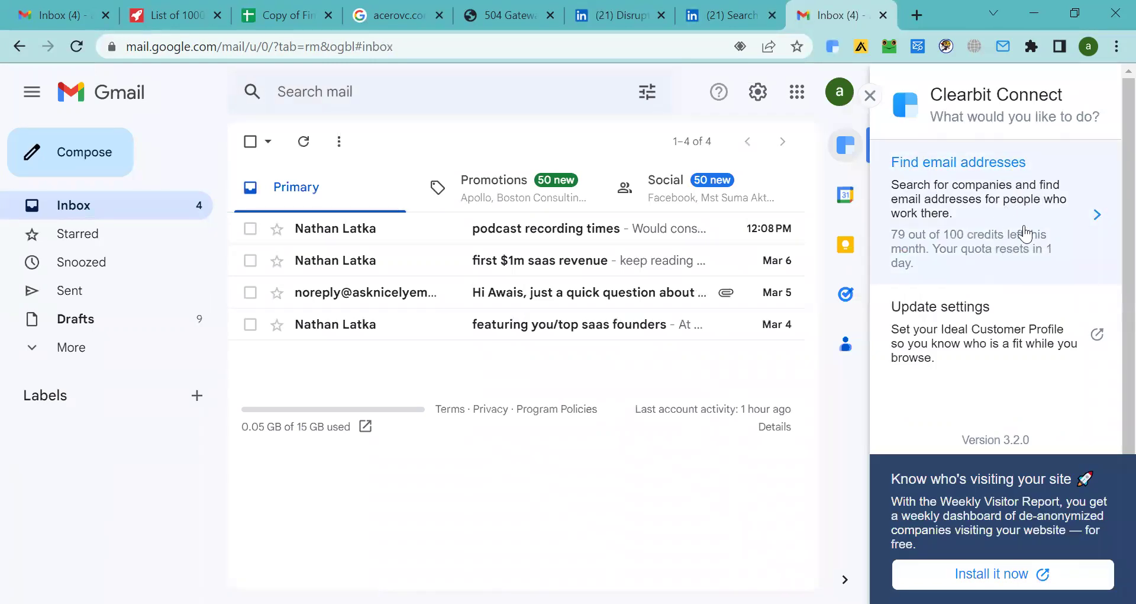
# - Paste the website into Clearbit Connect's company email search, trim it to dtadvisers.com and copy the trimmed text
pyautogui.click(1045, 224)
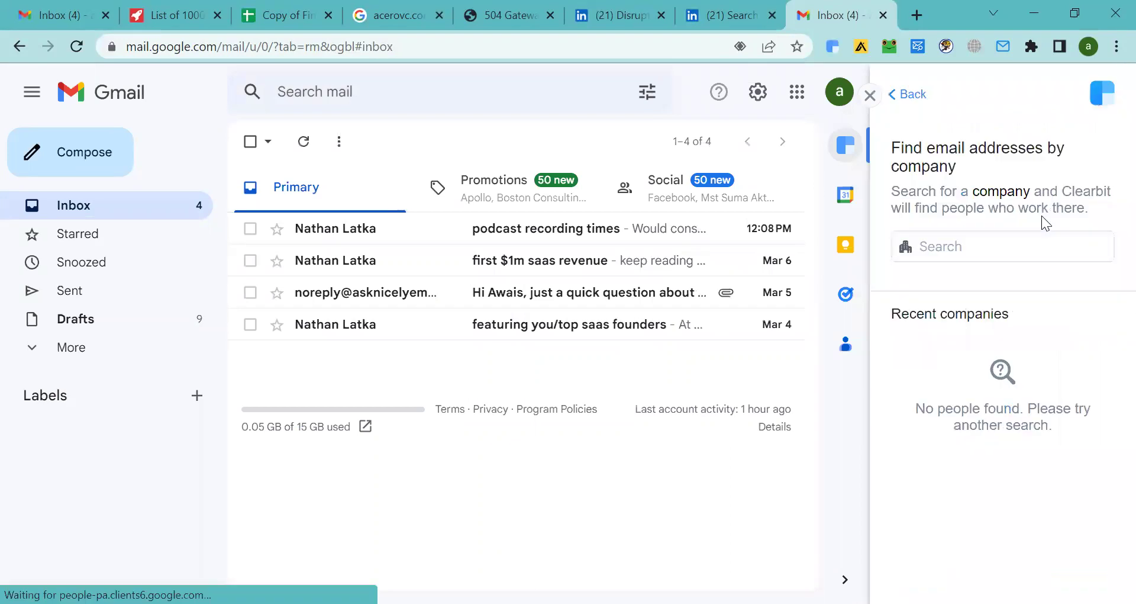
pyautogui.click(965, 257)
pyautogui.hotkey('ctrl', 'v')
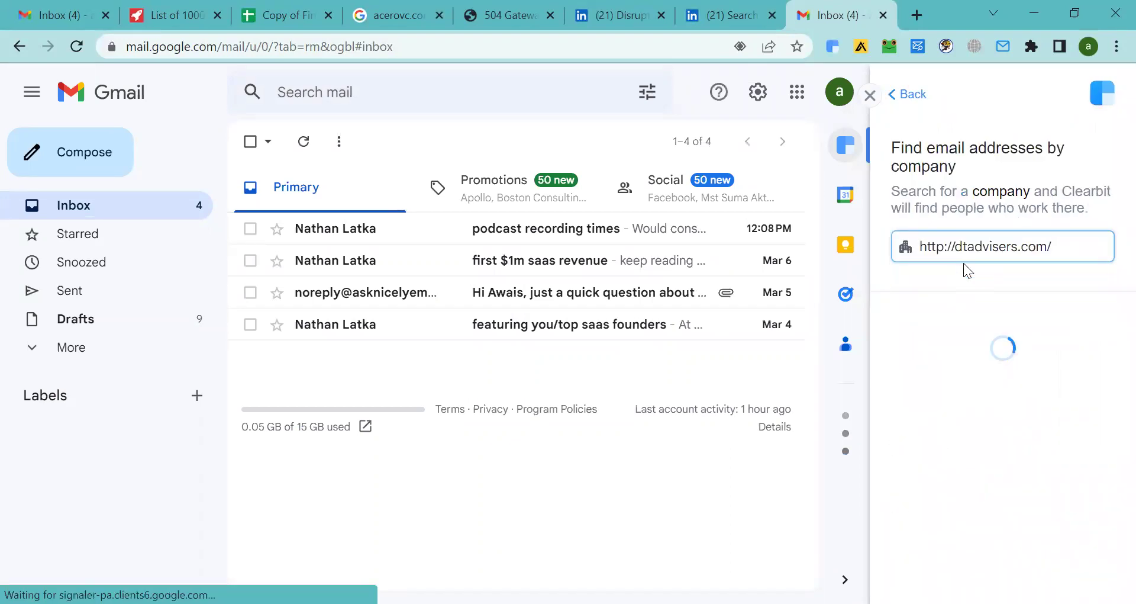
pyautogui.press('BackSpace')
pyautogui.click(952, 246)
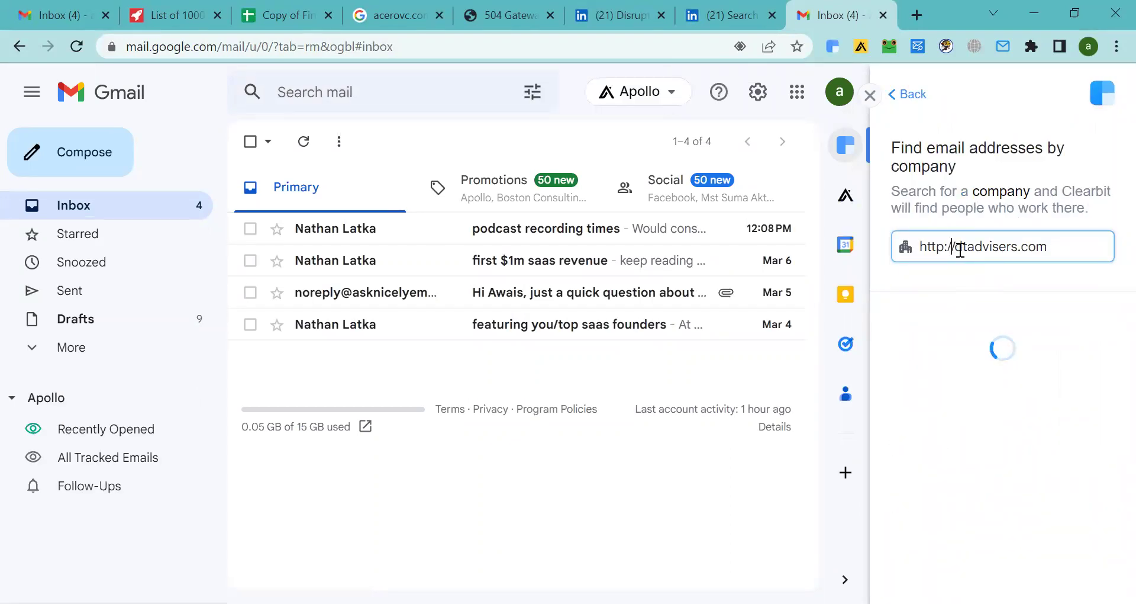
pyautogui.press('BackSpace')
pyautogui.press('BackSpace')
pyautogui.press('BackSpace')
pyautogui.press('BackSpace')
pyautogui.press('BackSpace')
pyautogui.press('BackSpace')
pyautogui.press('BackSpace')
pyautogui.hotkey('ctrl', 'a')
pyautogui.hotkey('ctrl', 'c')
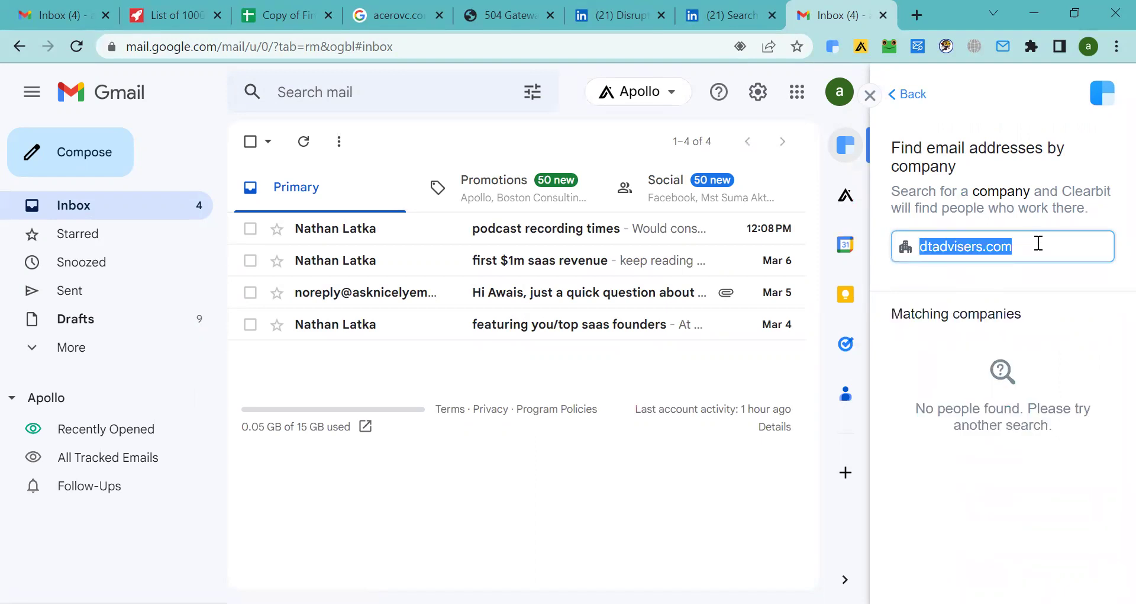
# - Restart Clearbit Connect's company search with dtadvisers.com and open the list of people at Disruptive
pyautogui.click(909, 95)
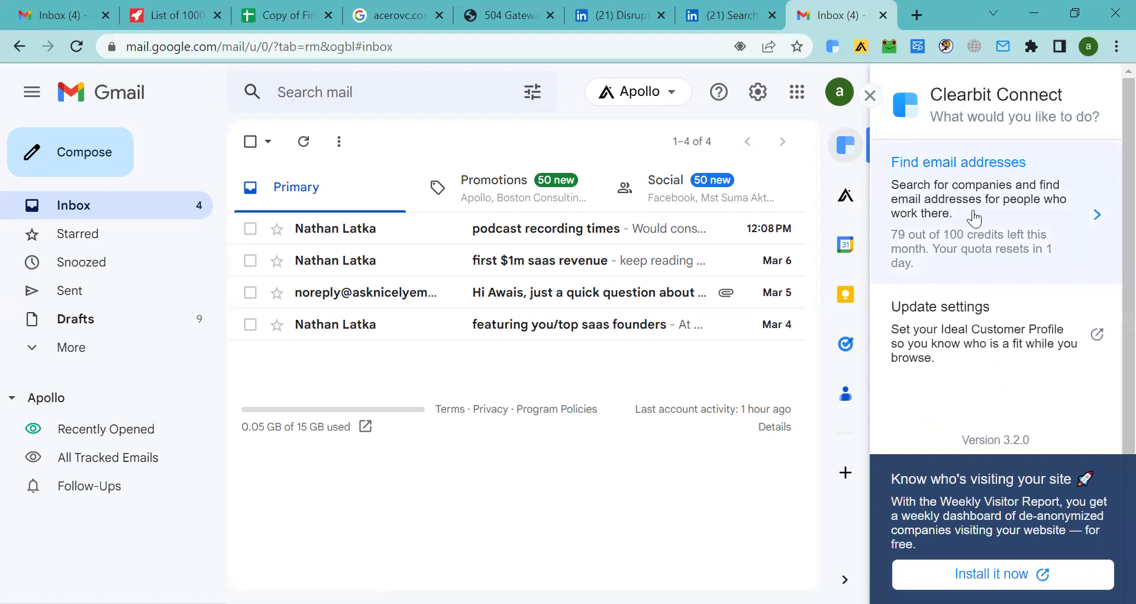
pyautogui.click(983, 221)
pyautogui.hotkey('ctrl', 'v')
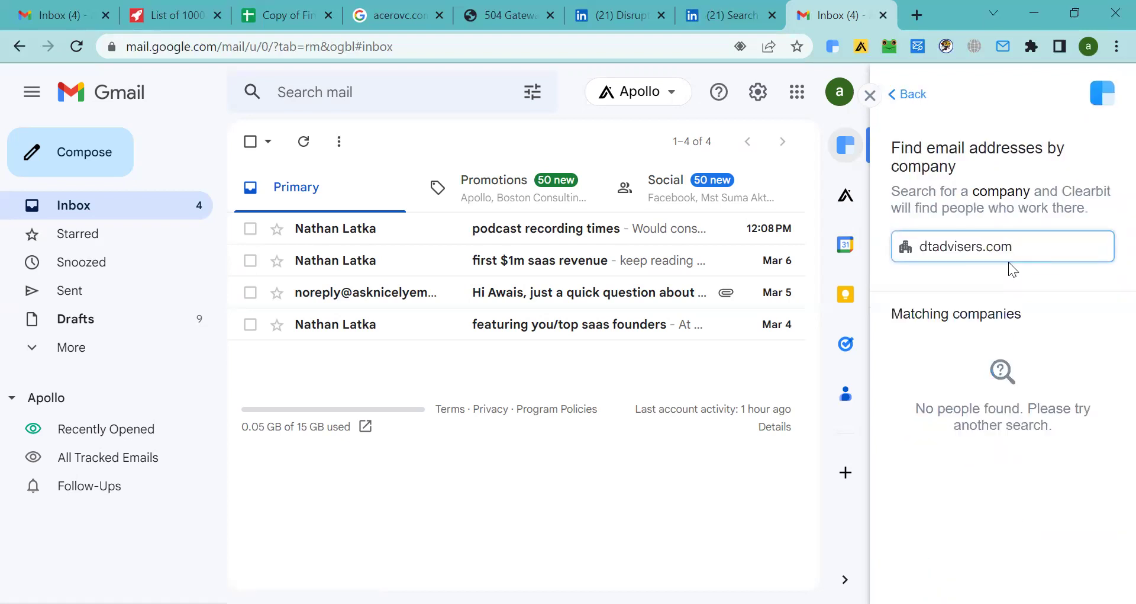
pyautogui.press('Return')
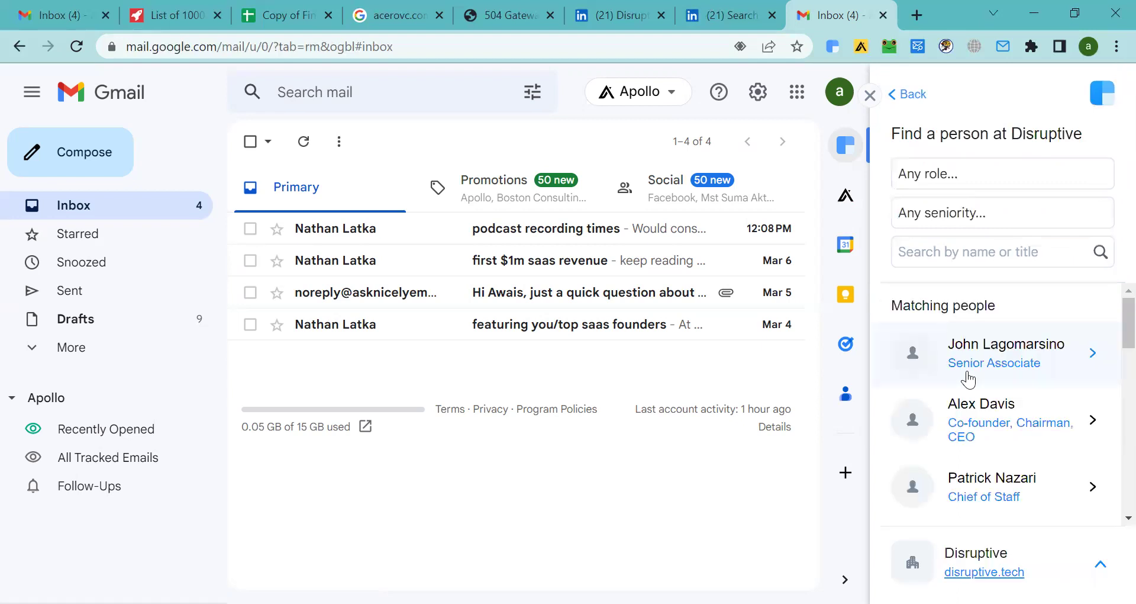
# - Open the Co-founder, Chairman, CEO's entry, reveal the e-mail, and copy the name, title, e-mail and LinkedIn link
pyautogui.click(984, 435)
pyautogui.tripleClick(934, 129)
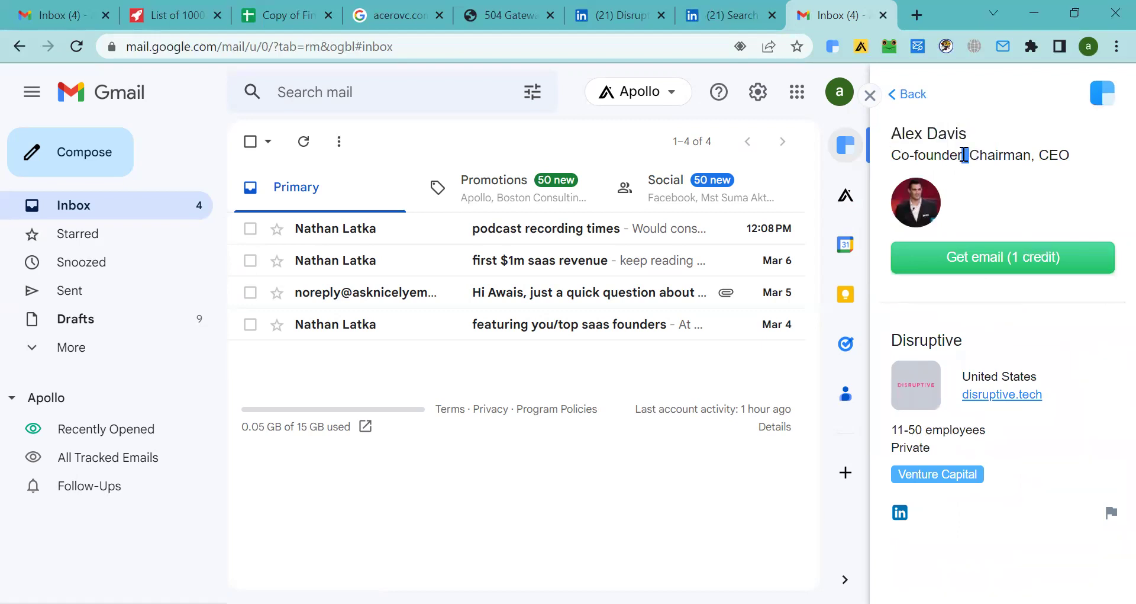
pyautogui.tripleClick(964, 153)
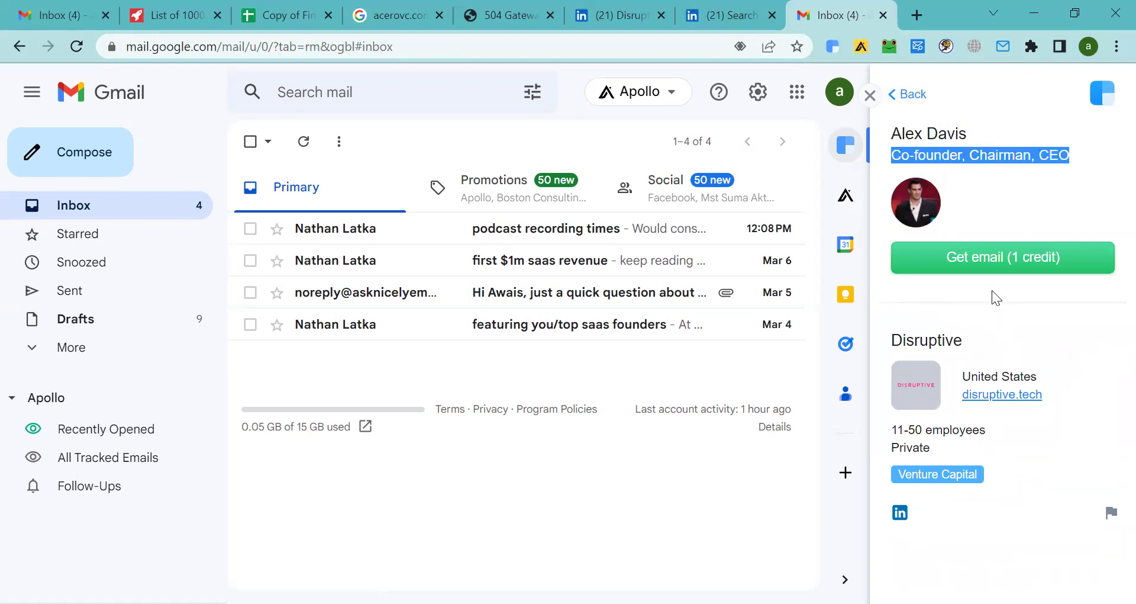
pyautogui.click(979, 259)
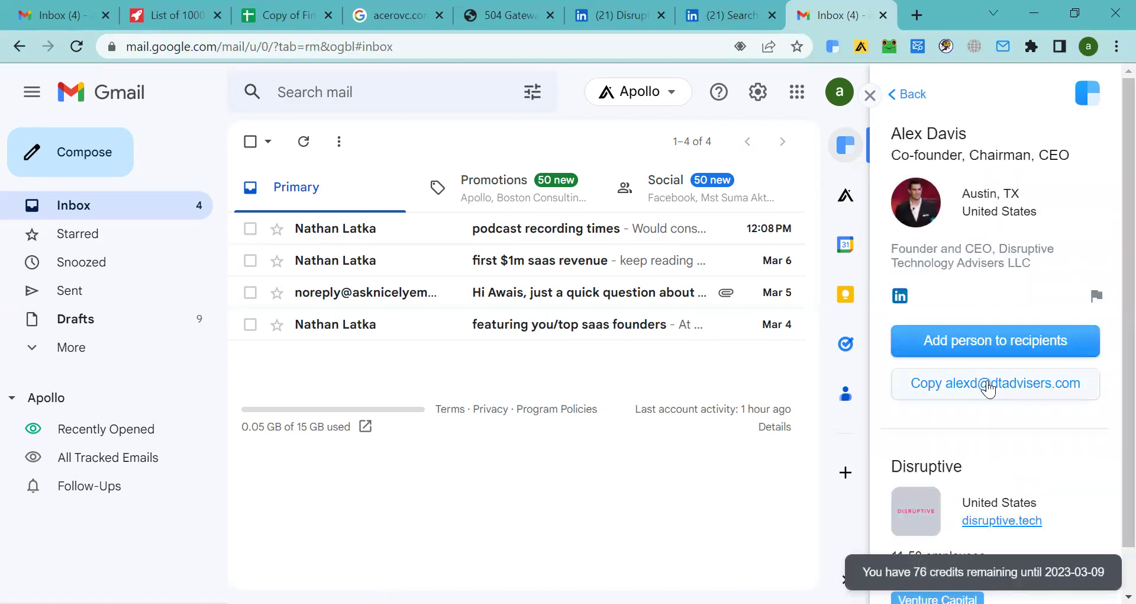
pyautogui.click(984, 384)
pyautogui.rightClick(905, 302)
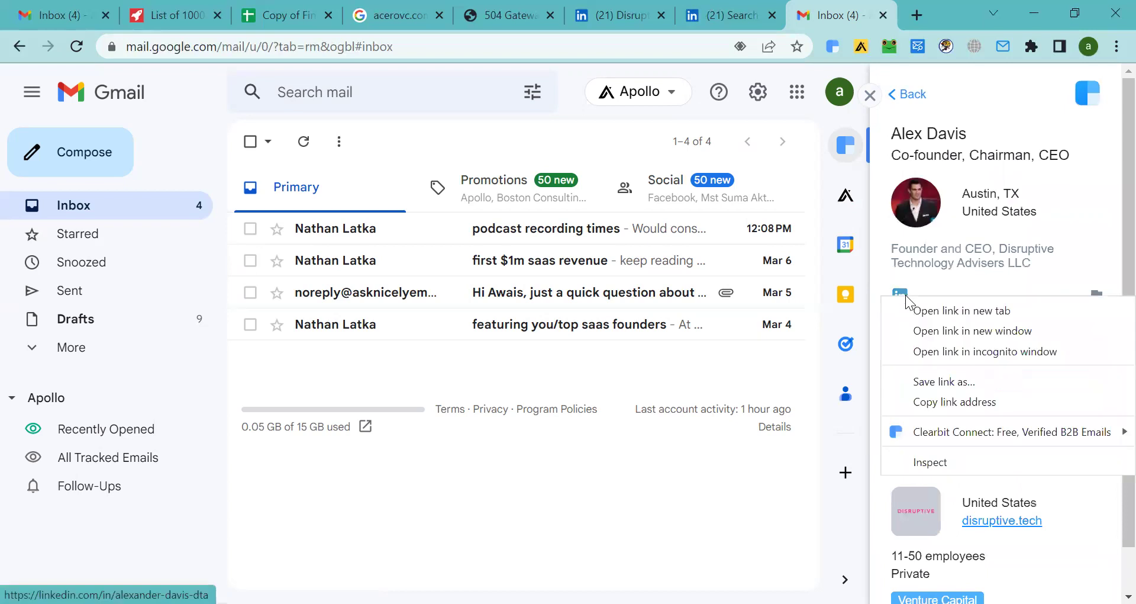
pyautogui.click(945, 395)
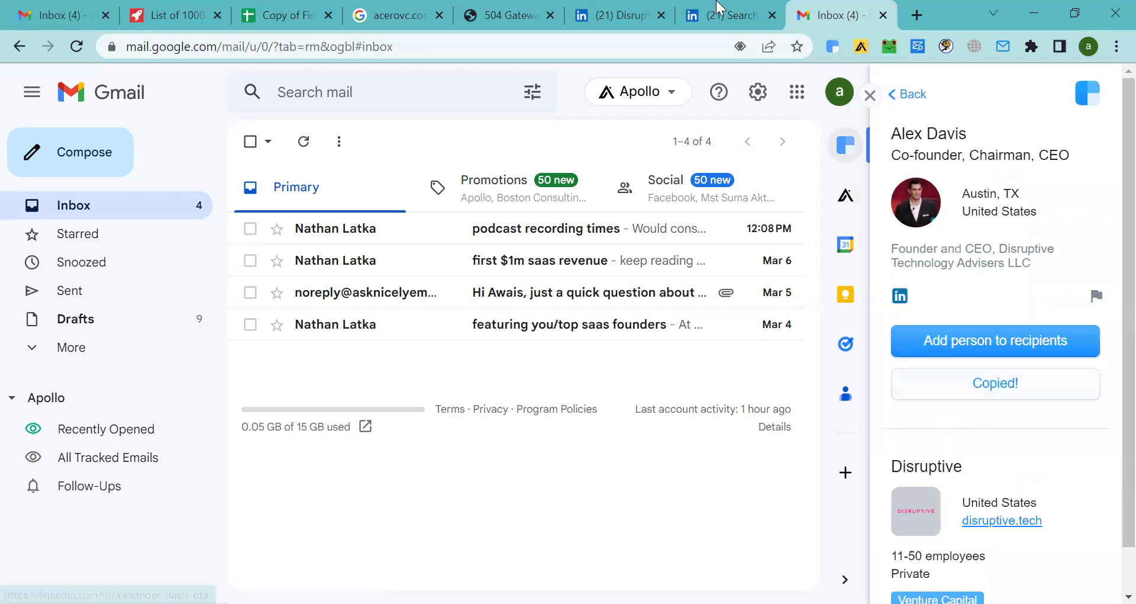
# - Paste the CEO's LinkedIn link, e-mail and title into the Contact # 1 cells of row 279 in the lead table
pyautogui.click(278, 8)
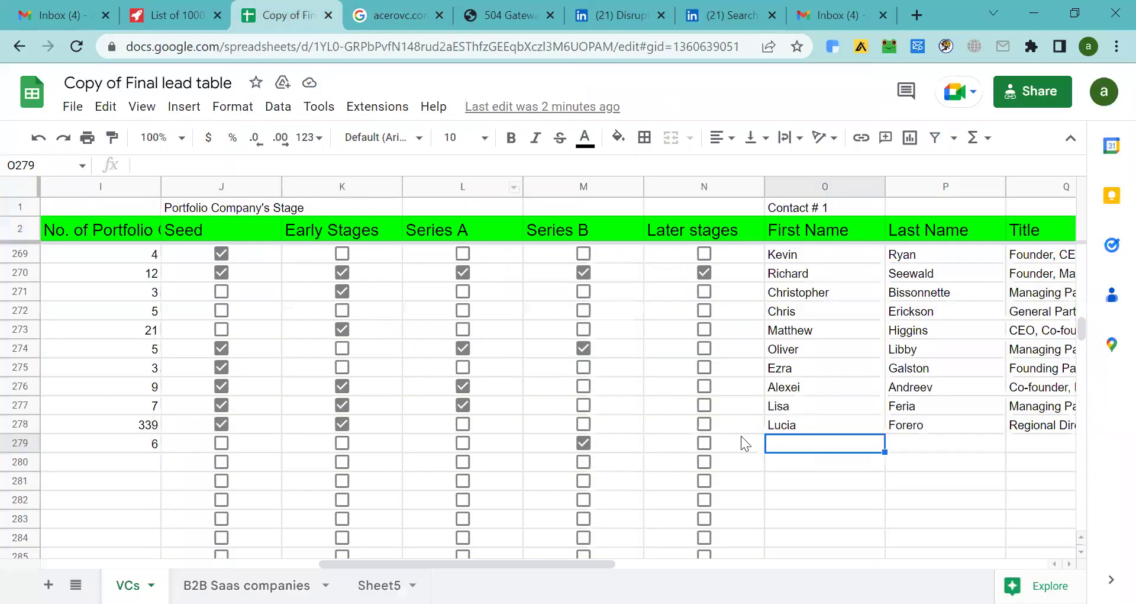
pyautogui.press('Right')
pyautogui.press('Right')
pyautogui.press('Right')
pyautogui.press('Right')
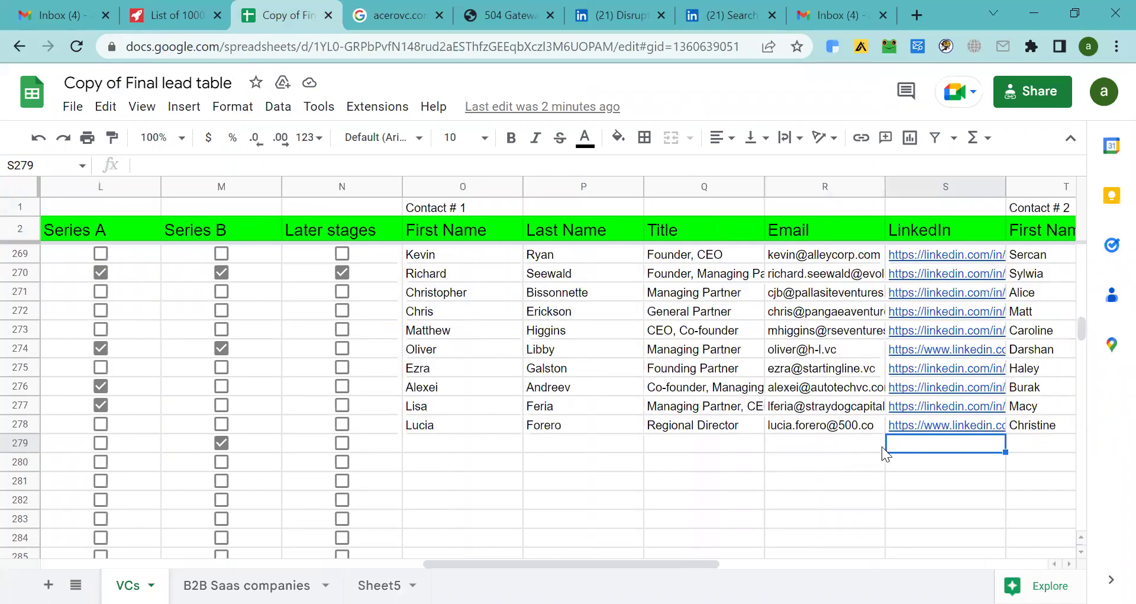
pyautogui.hotkey('ctrl', 'v')
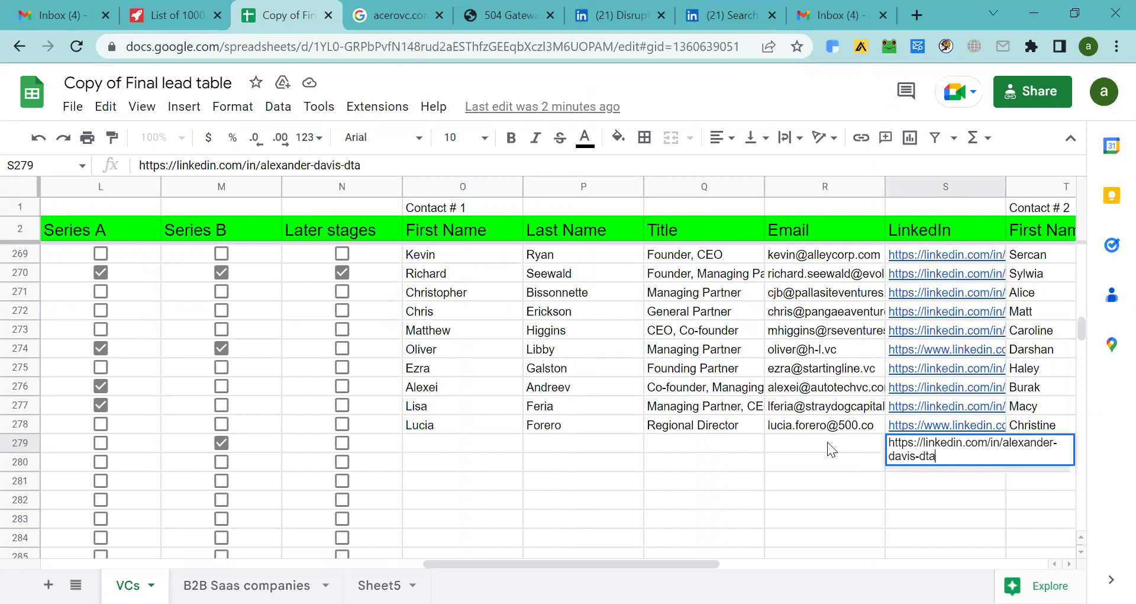
pyautogui.click(827, 442)
pyautogui.doubleClick(827, 442)
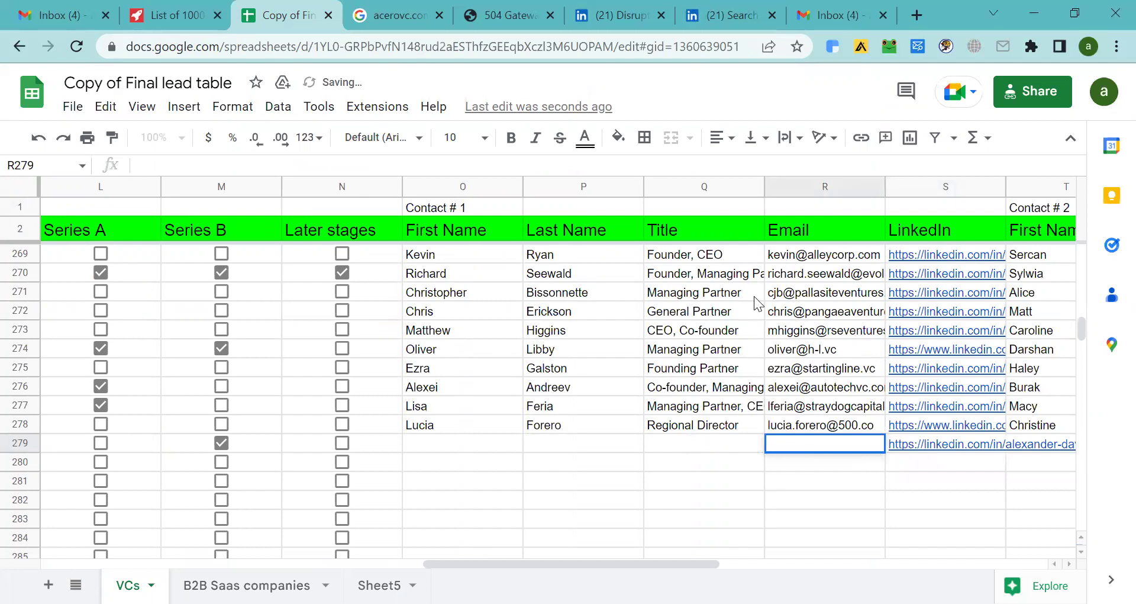
# - Paste the CEO's name into row 279, splitting it between the First Name and Last Name cells of Contact # 1
pyautogui.doubleClick(486, 444)
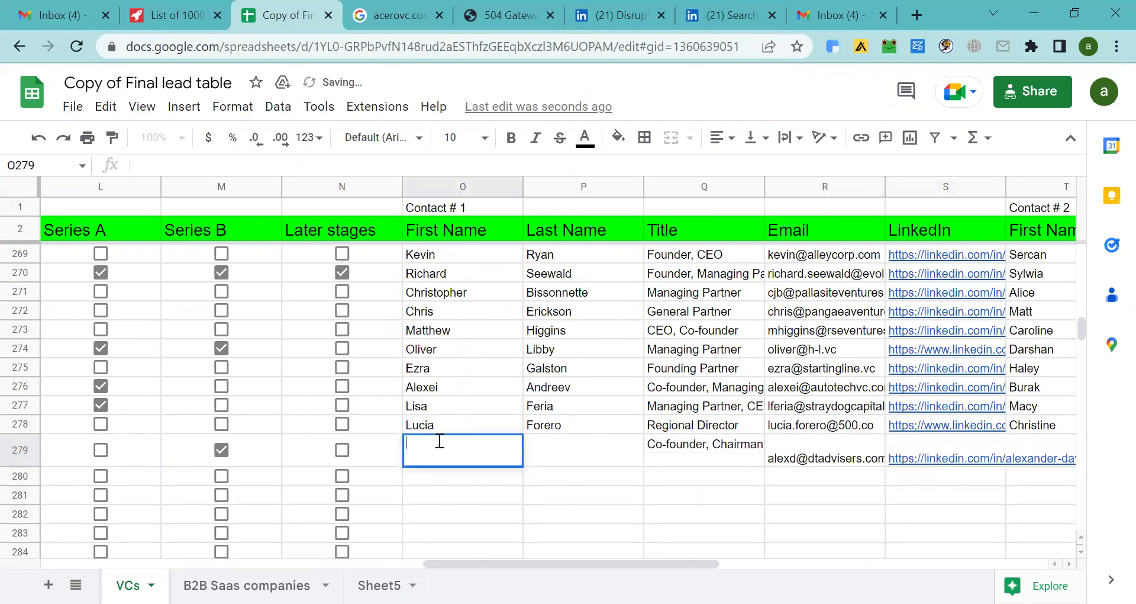
pyautogui.hotkey('ctrl', 'v')
pyautogui.hotkey('ctrl', 'x')
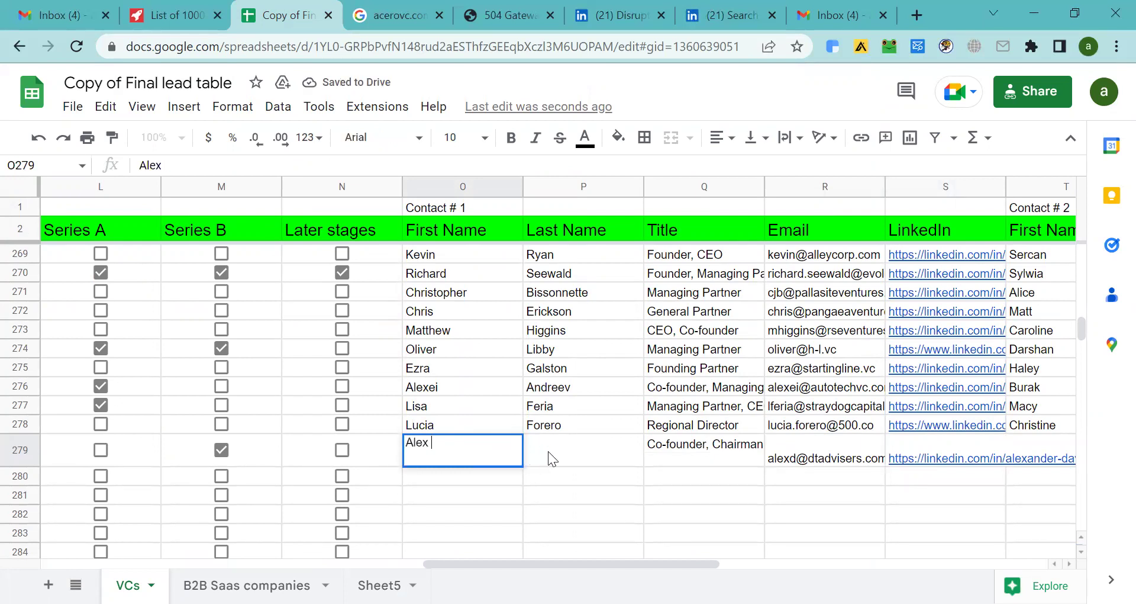
pyautogui.click(554, 451)
pyautogui.hotkey('ctrl', 'v')
pyautogui.click(498, 454)
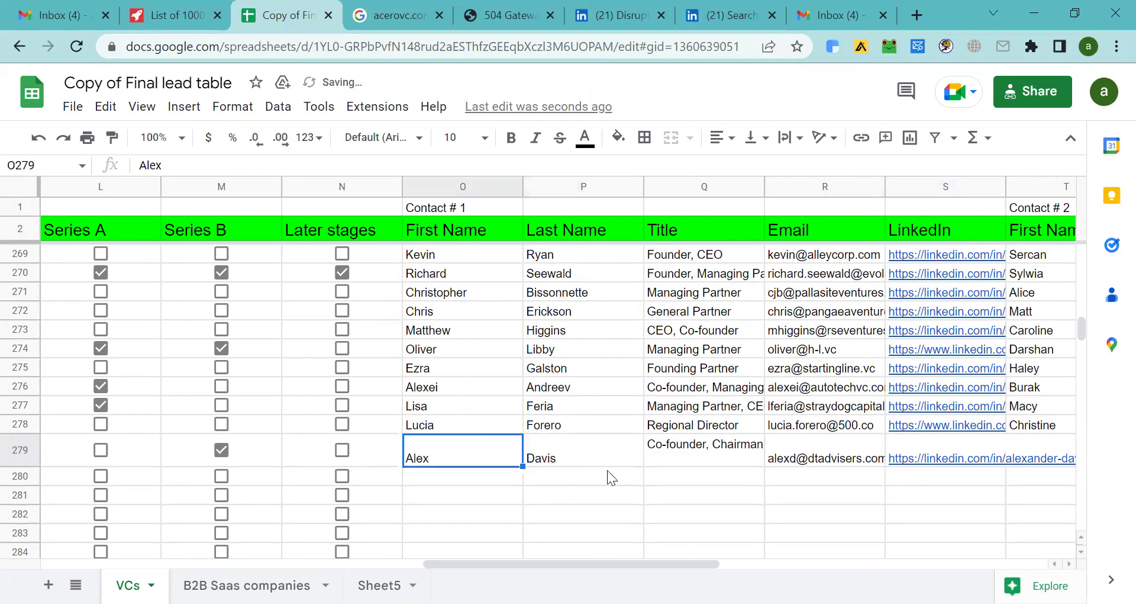
# - Remove the trailing line break from the Title cell of Contact # 1 in row 279
pyautogui.doubleClick(658, 461)
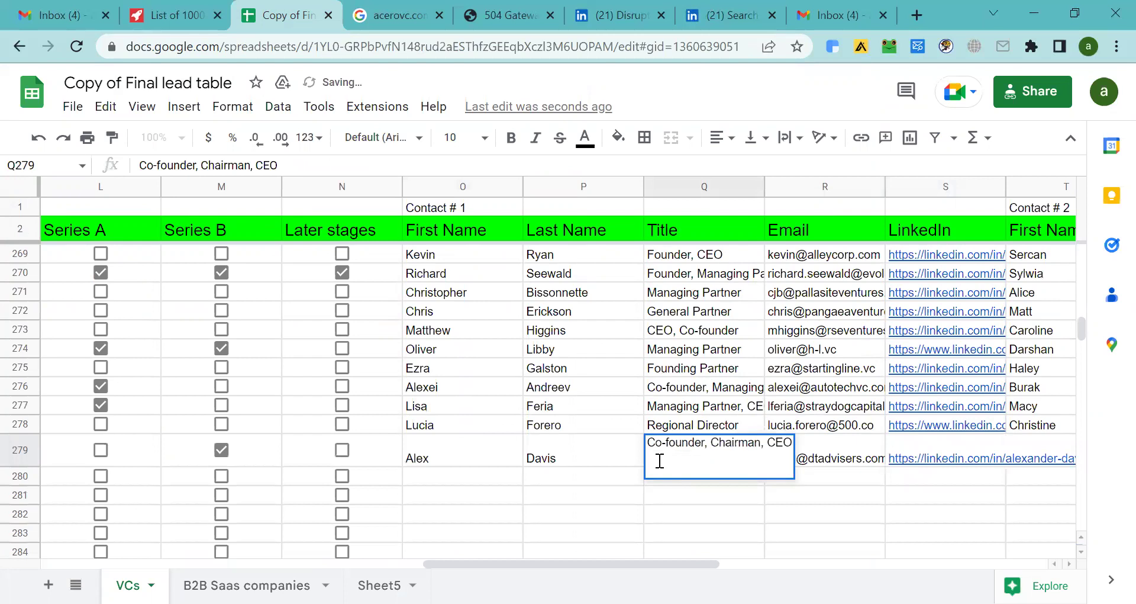
pyautogui.press('BackSpace')
pyautogui.click(629, 475)
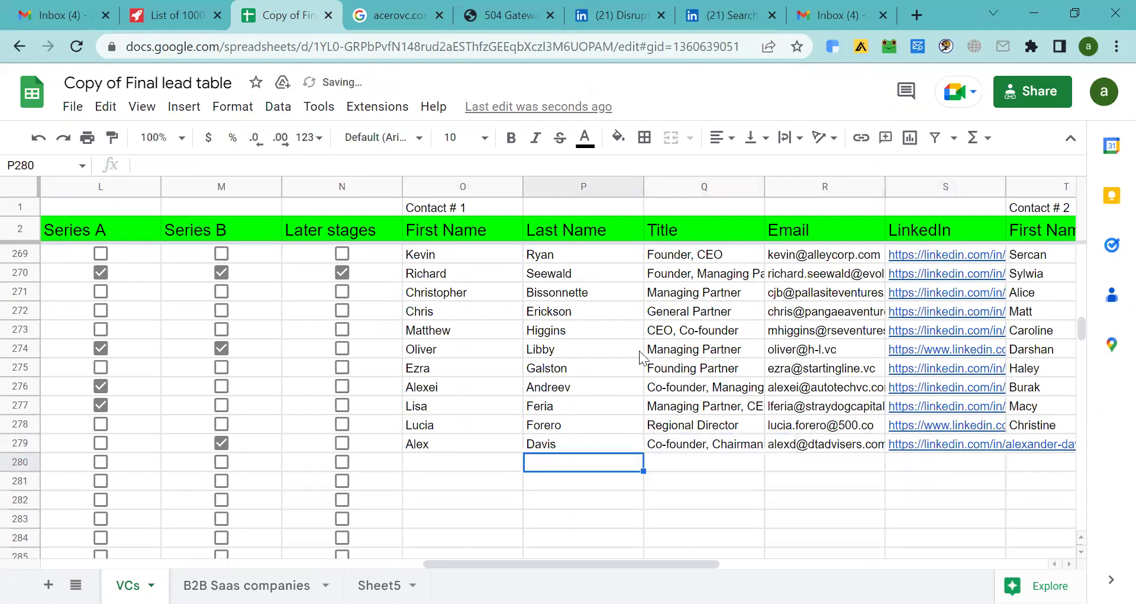
# - Open the Operations Analyst's LinkedIn profile in a new tab and examine Disruptive's employees on results pages 1 and 2
pyautogui.click(698, 10)
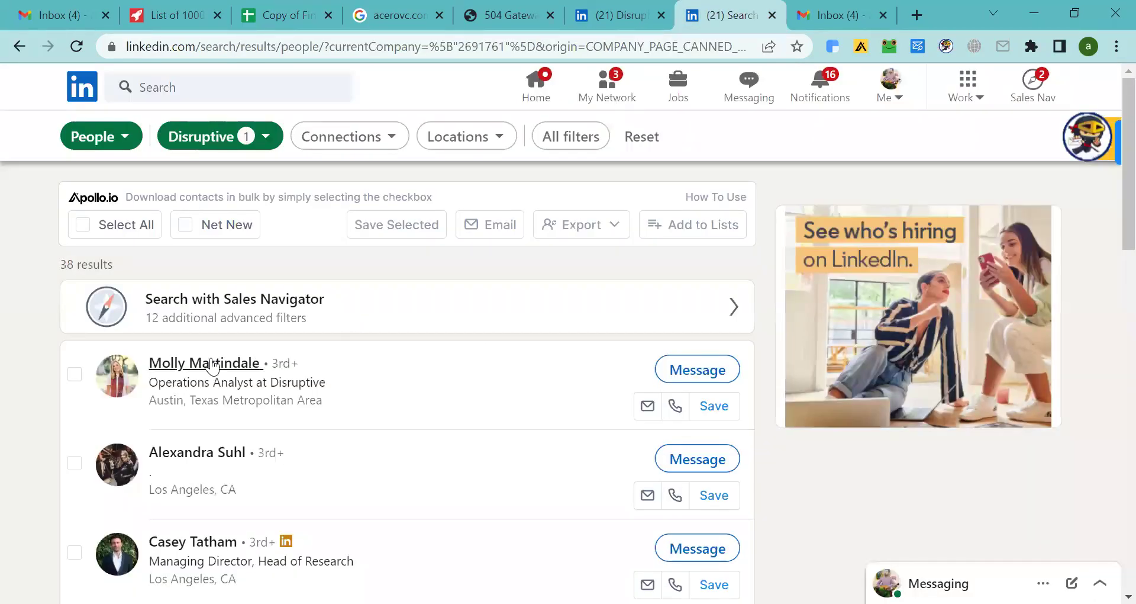
pyautogui.middleClick(180, 365)
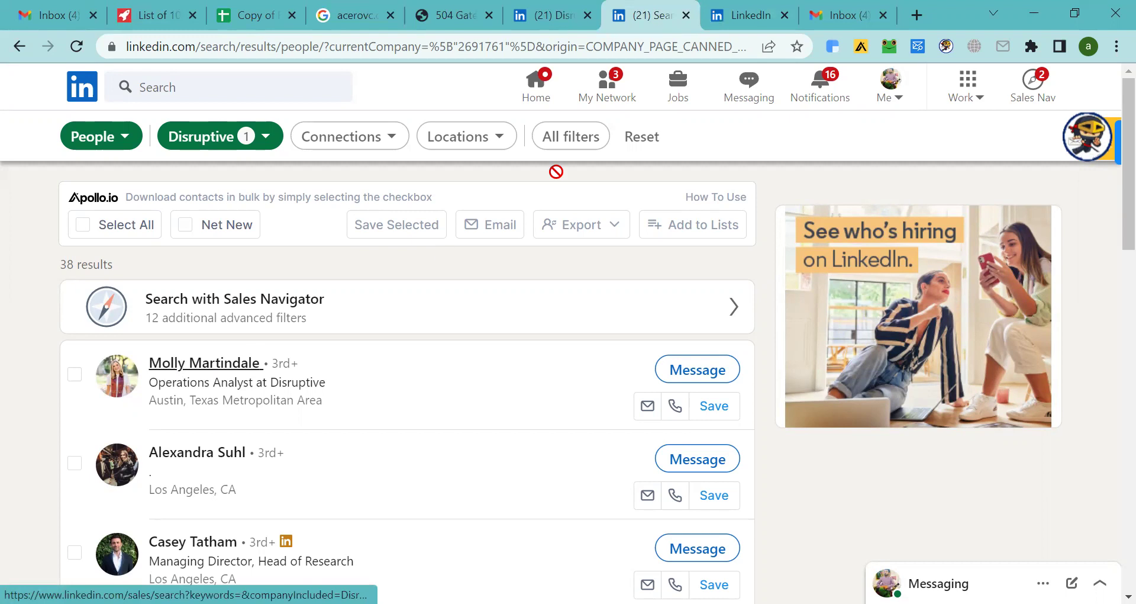
pyautogui.scroll(-5, 433, 410)
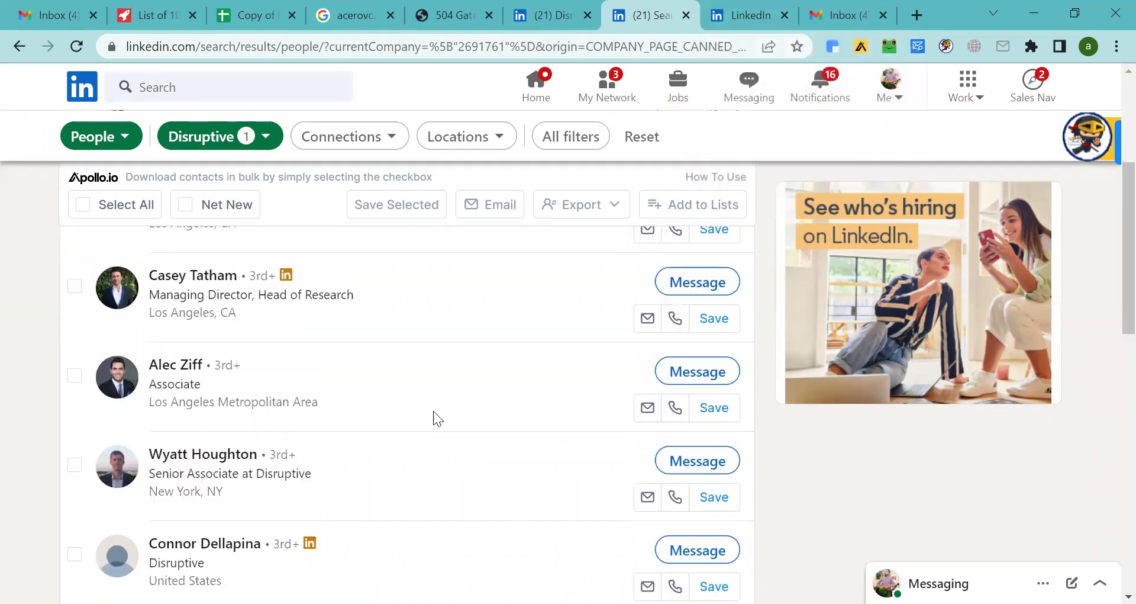
pyautogui.scroll(-4, 433, 410)
pyautogui.scroll(-6, 435, 412)
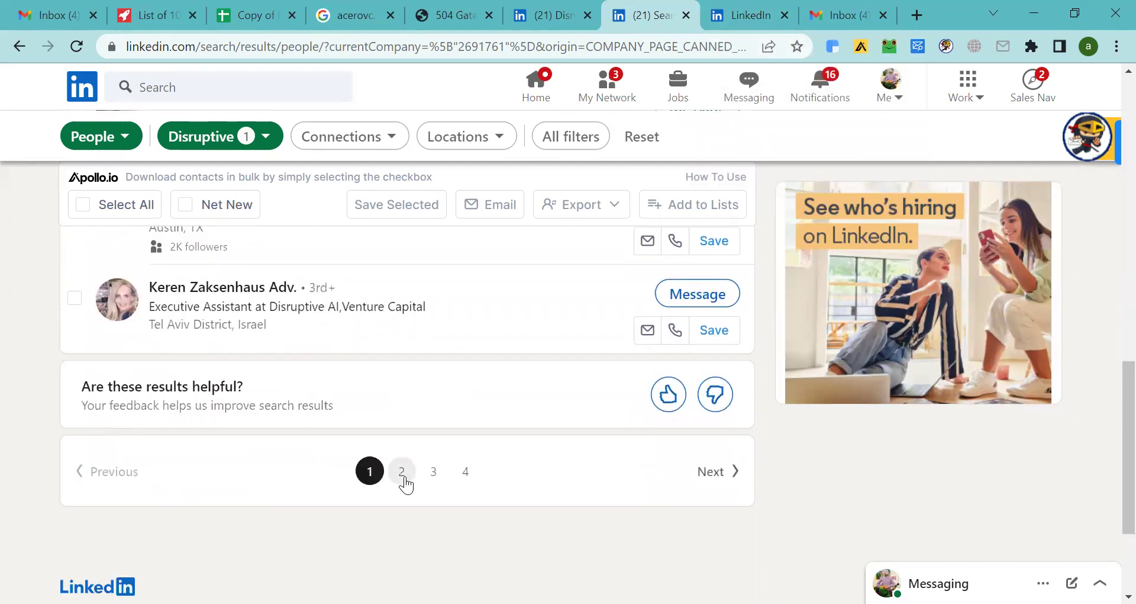
pyautogui.click(403, 473)
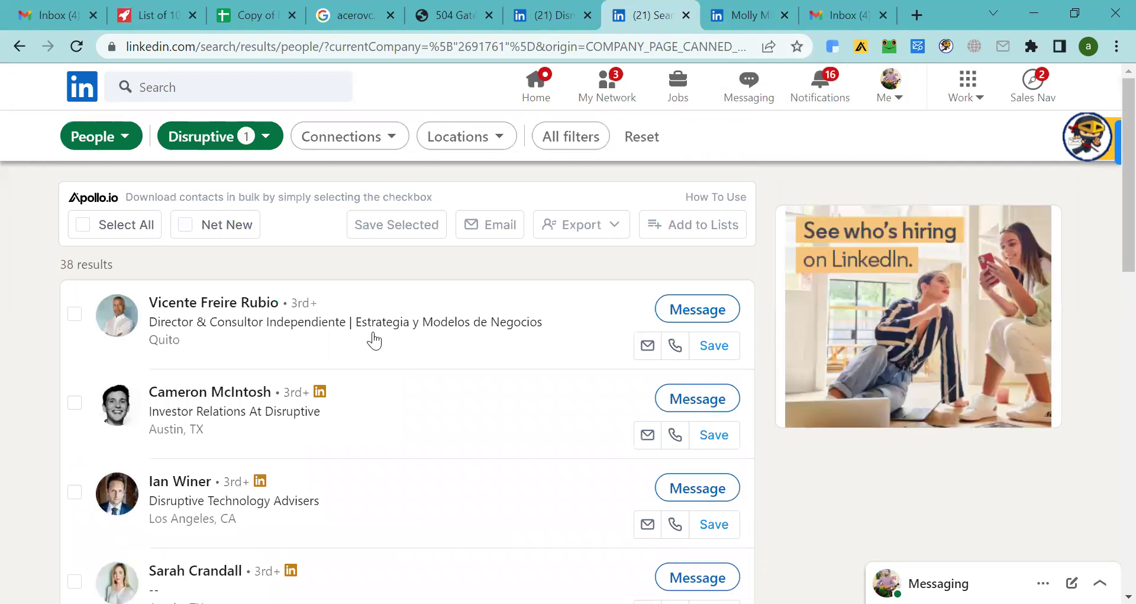
pyautogui.scroll(-7, 390, 382)
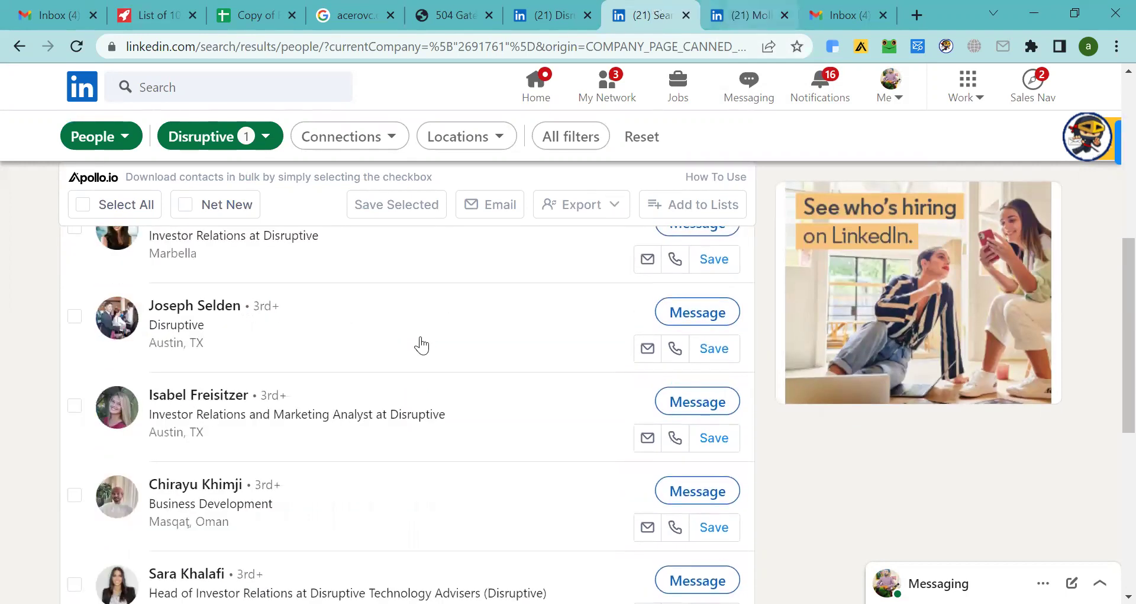
pyautogui.scroll(-5, 390, 378)
# - Search Google for the anonymous LinkedIn Member's headline from the end of results page 2
pyautogui.moveTo(199, 441); pyautogui.dragTo(149, 399)
pyautogui.rightClick(149, 398)
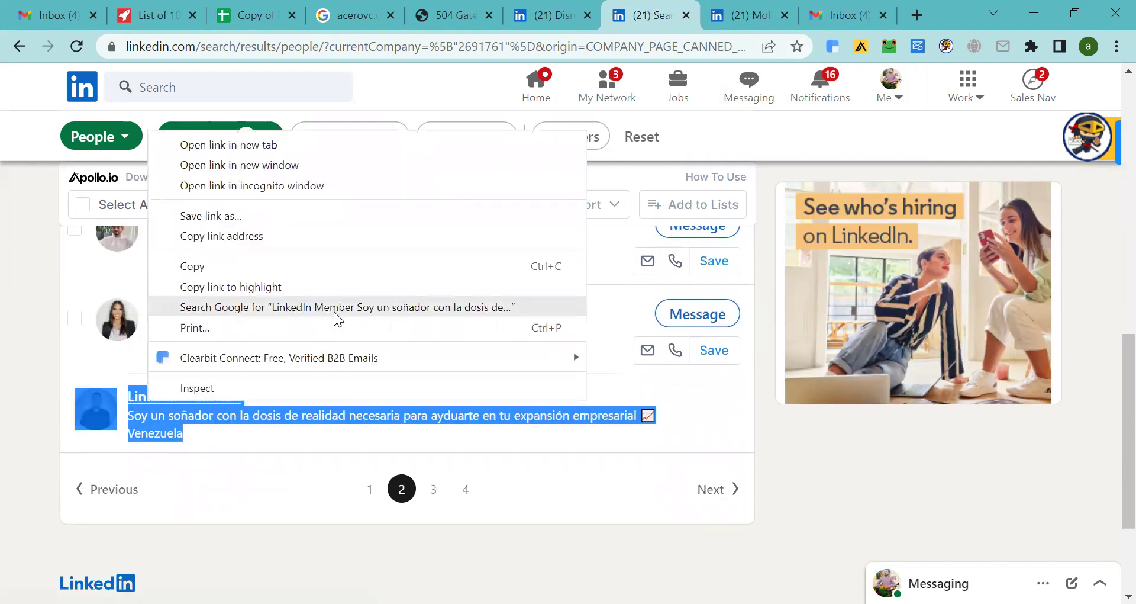
pyautogui.click(334, 310)
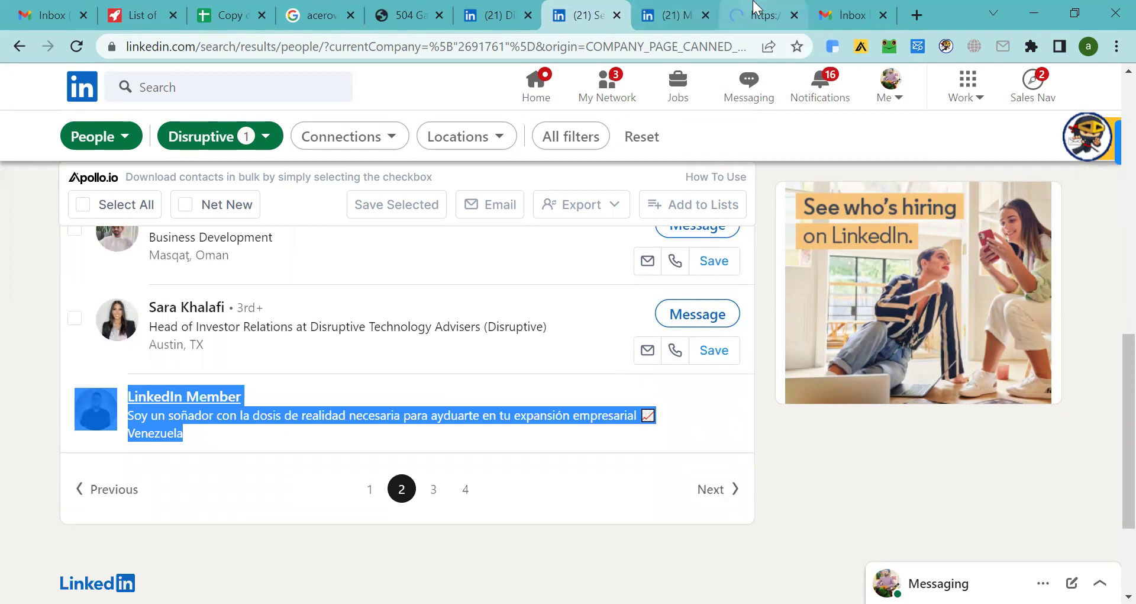
# - Copy the current job title from the Experience section of the Operations Analyst's LinkedIn profile
pyautogui.click(712, 9)
pyautogui.click(712, 8)
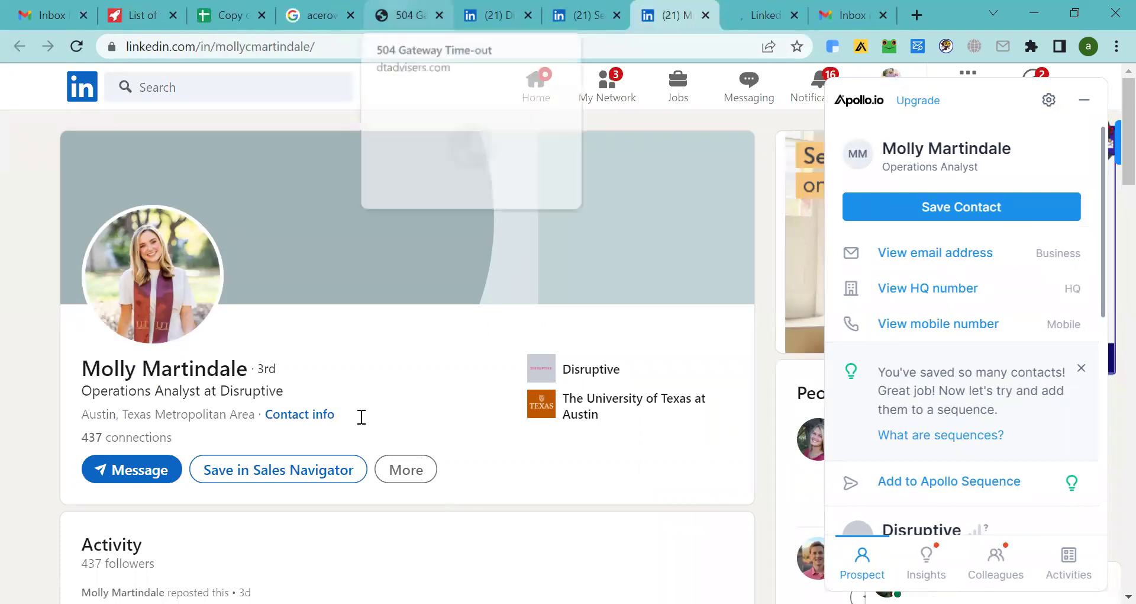
pyautogui.hotkey('ctrl', '3')
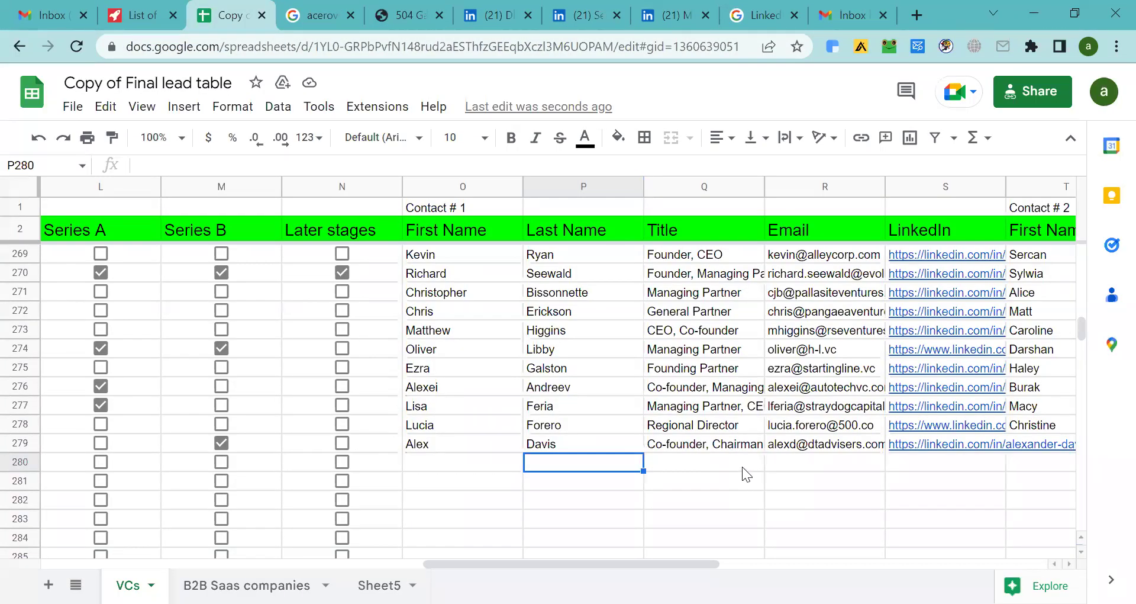
pyautogui.click(848, 15)
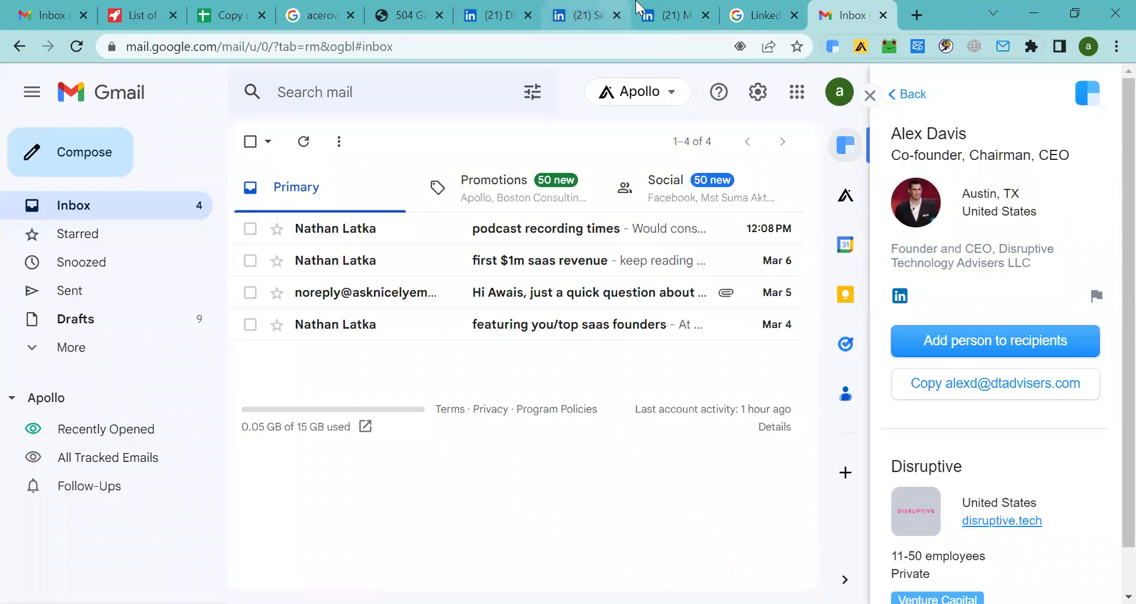
pyautogui.click(668, 8)
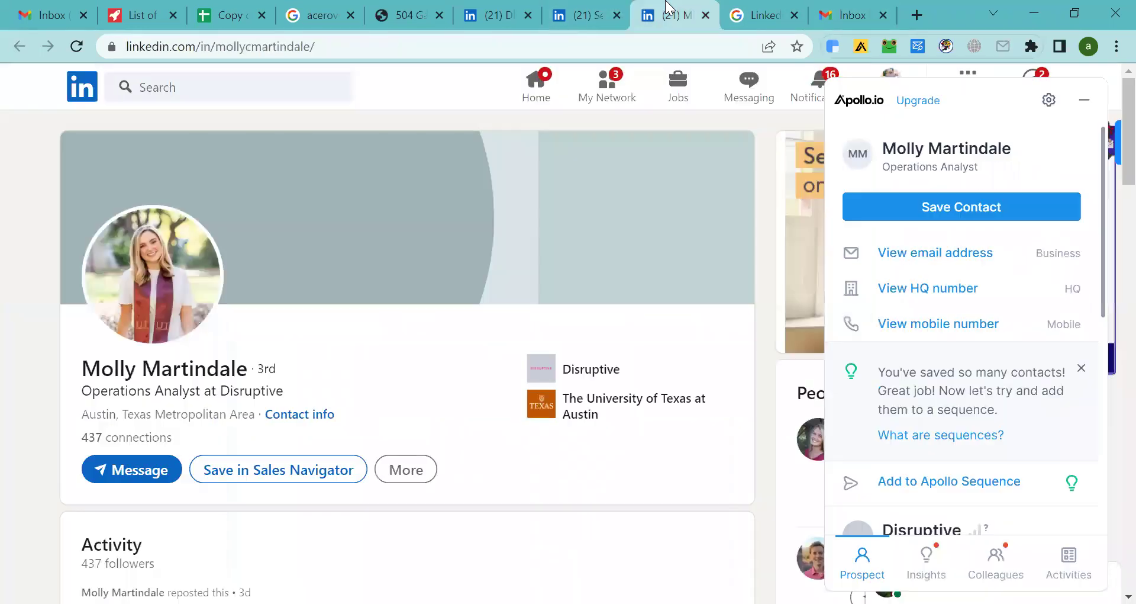
pyautogui.click(589, 370)
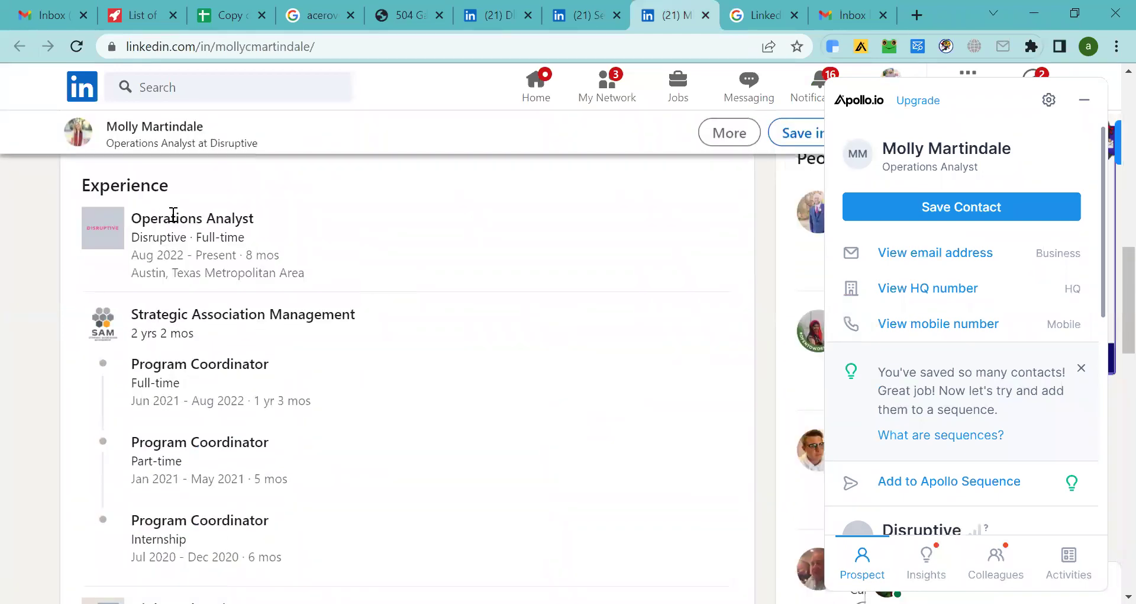
pyautogui.tripleClick(178, 216)
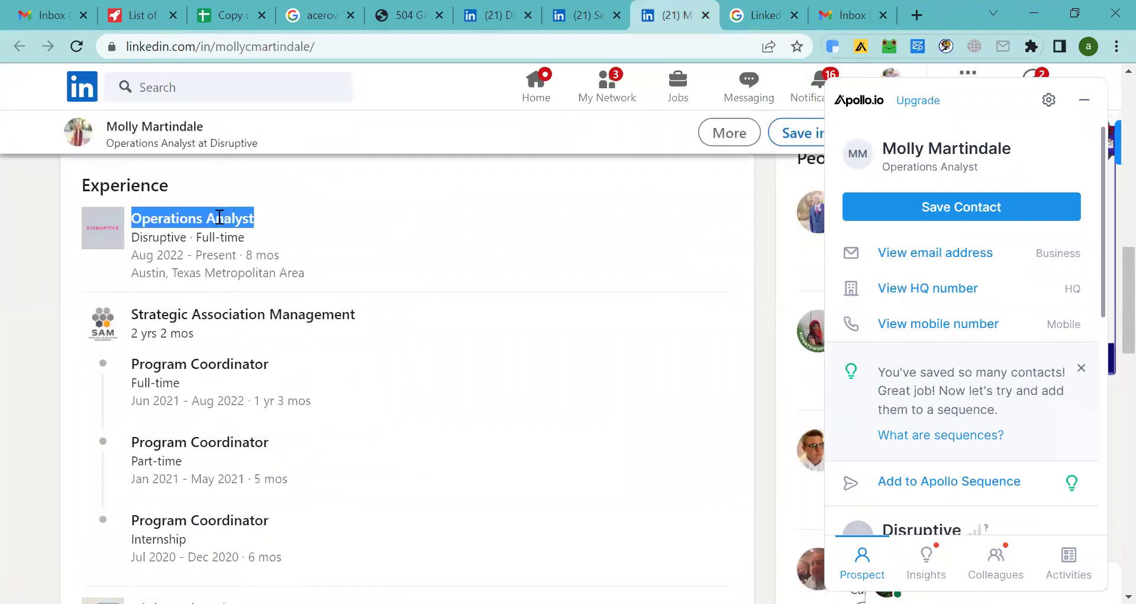
# - Reveal the Operations Analyst's business email in Apollo and copy it together with the LinkedIn profile URL and full name
pyautogui.tripleClick(912, 148)
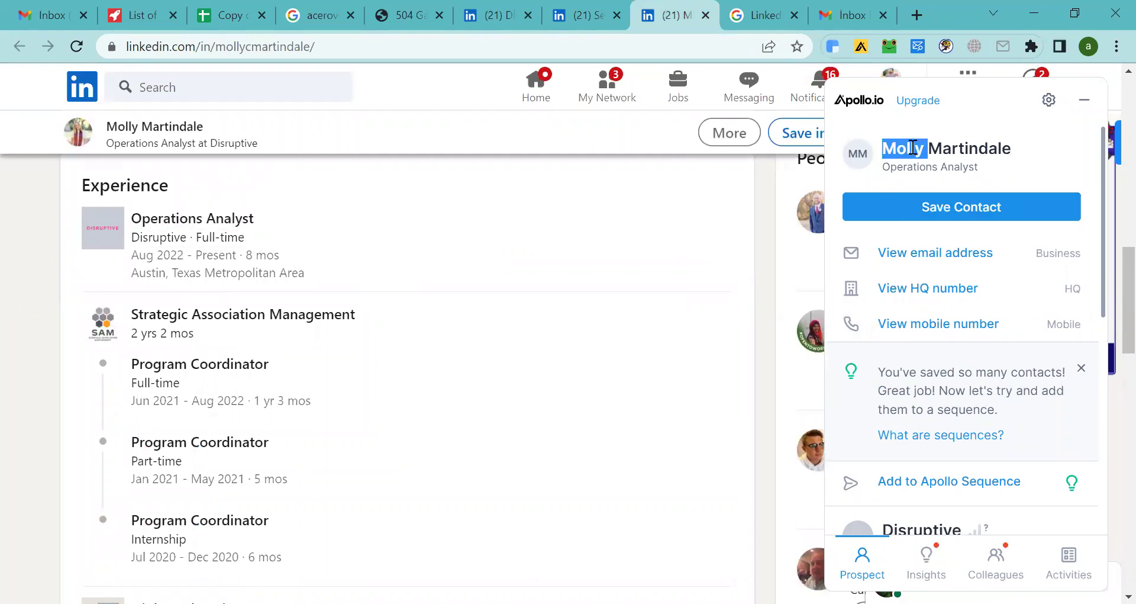
pyautogui.click(980, 264)
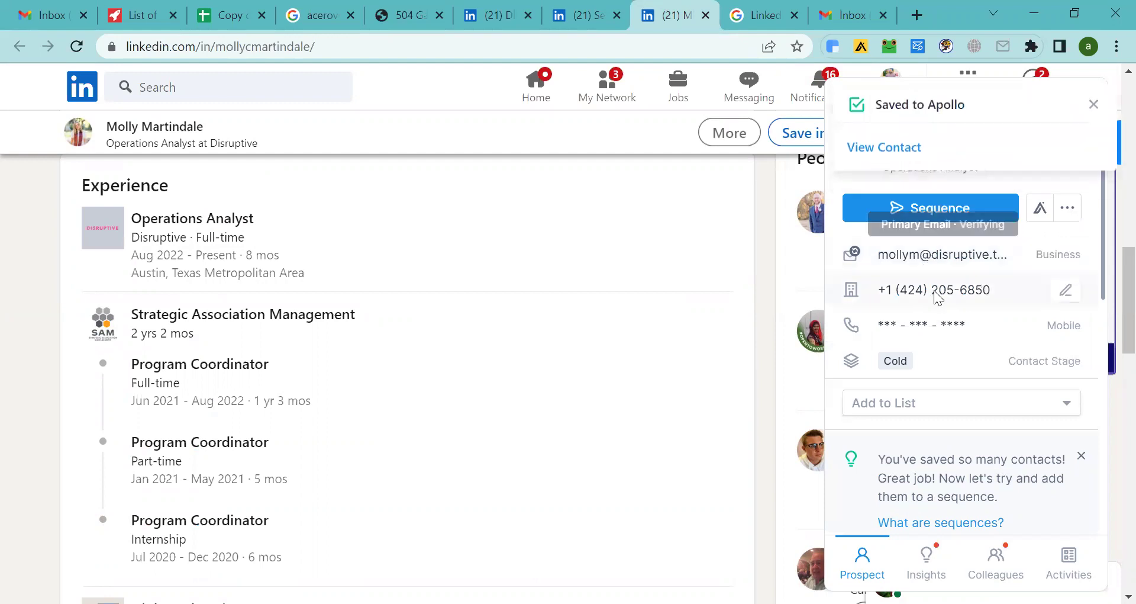
pyautogui.click(1065, 253)
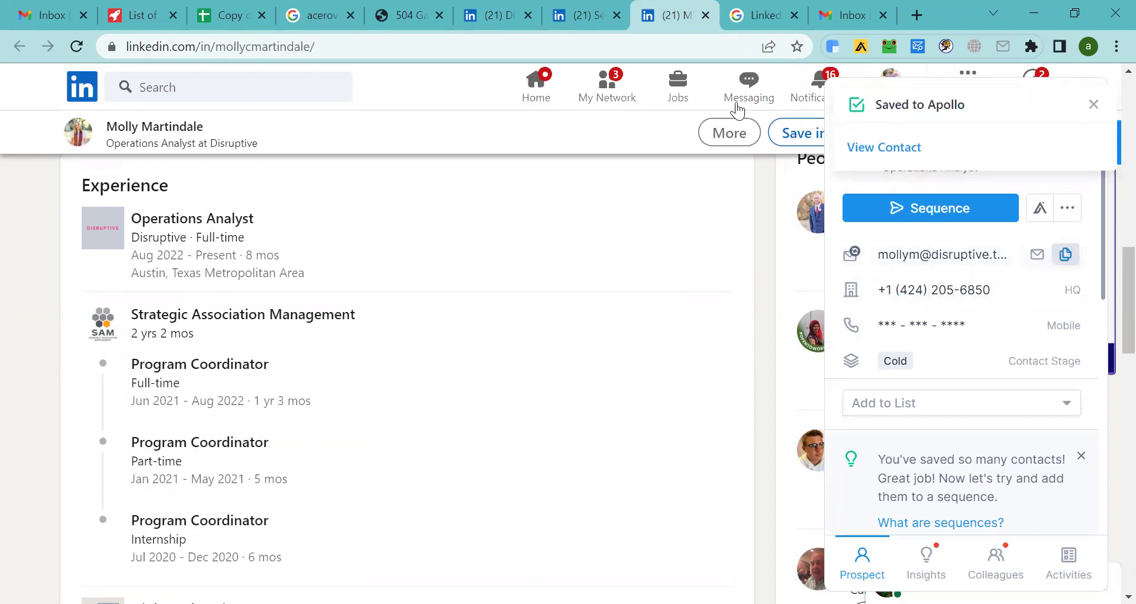
pyautogui.click(508, 49)
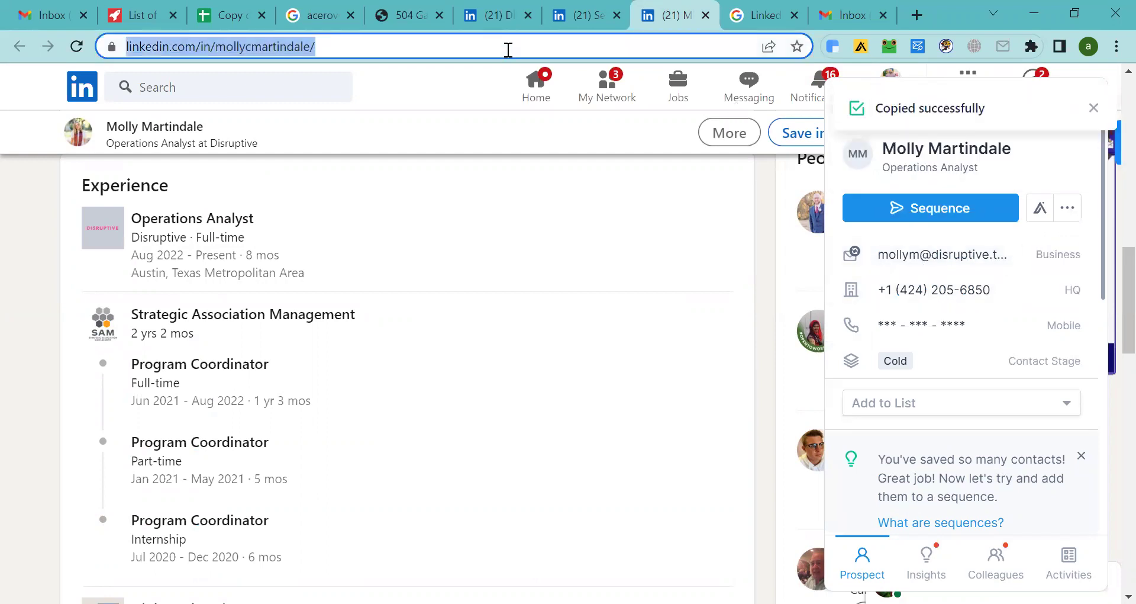
pyautogui.tripleClick(922, 152)
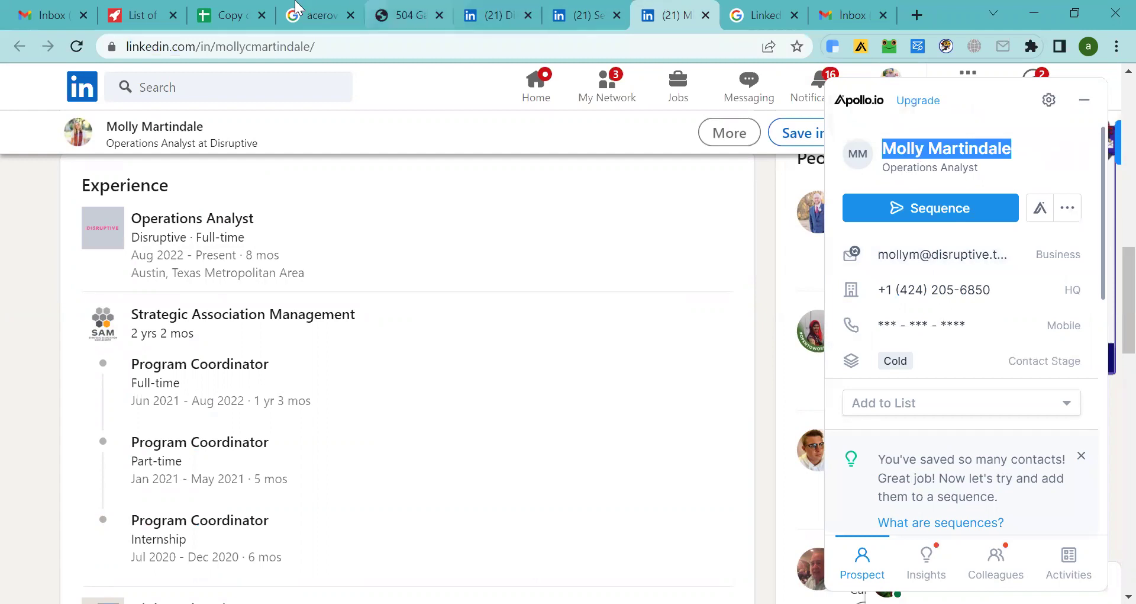
# - Paste the analyst's LinkedIn URL and business email into the Contact # 2 cells of row 279 in the VCs sheet
pyautogui.click(235, 8)
pyautogui.click(815, 462)
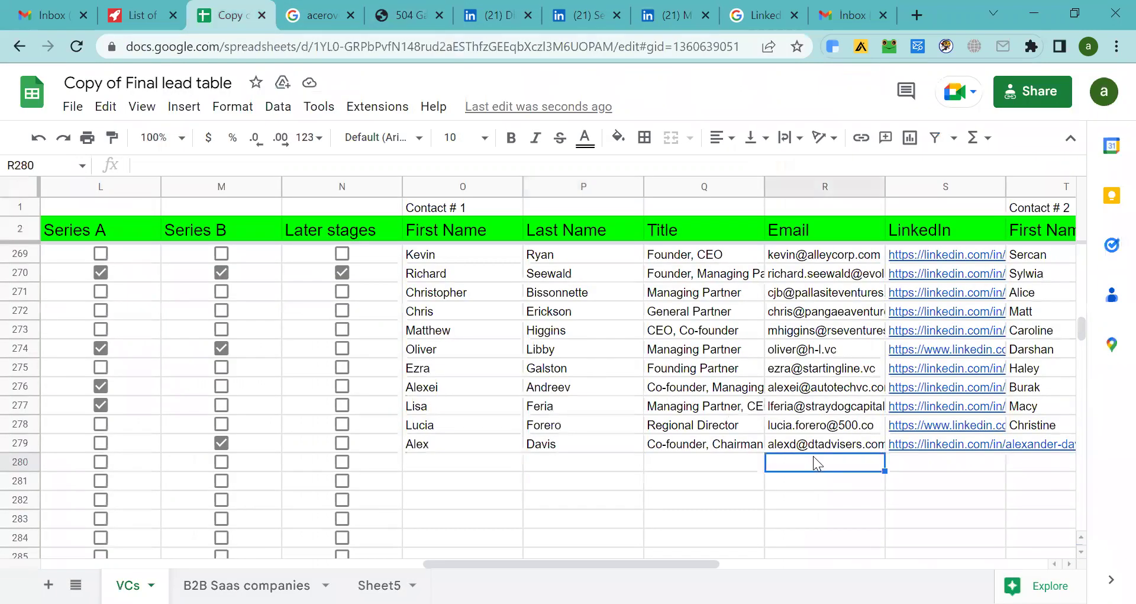
pyautogui.press('Right')
pyautogui.press('Right')
pyautogui.press('Right')
pyautogui.press('Right')
pyautogui.press('Right')
pyautogui.press('Right')
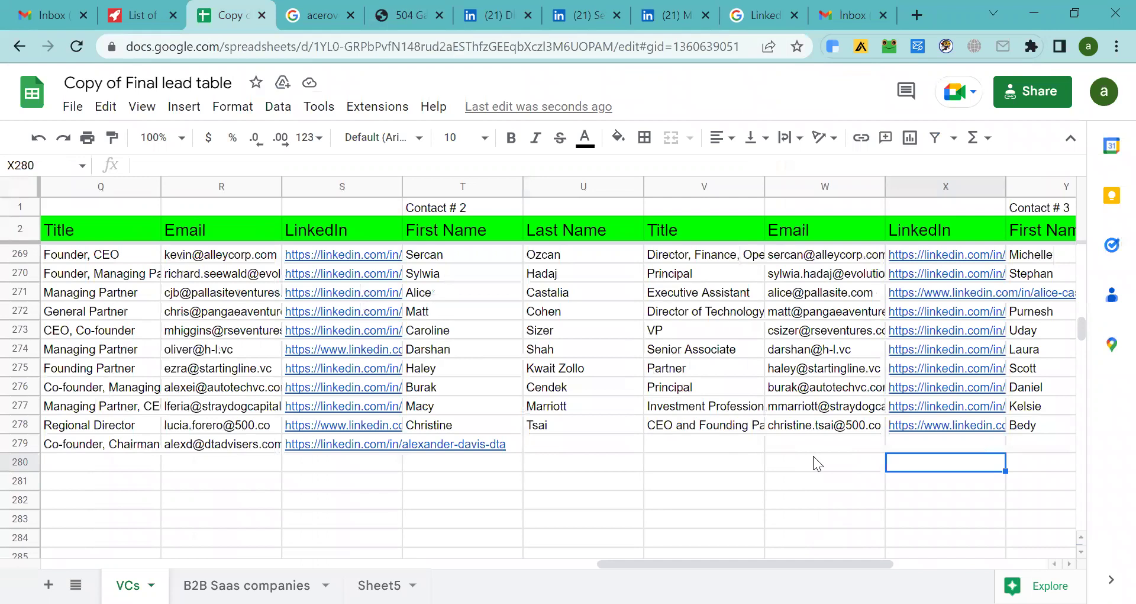
pyautogui.hscroll(1, 813, 461)
pyautogui.doubleClick(806, 445)
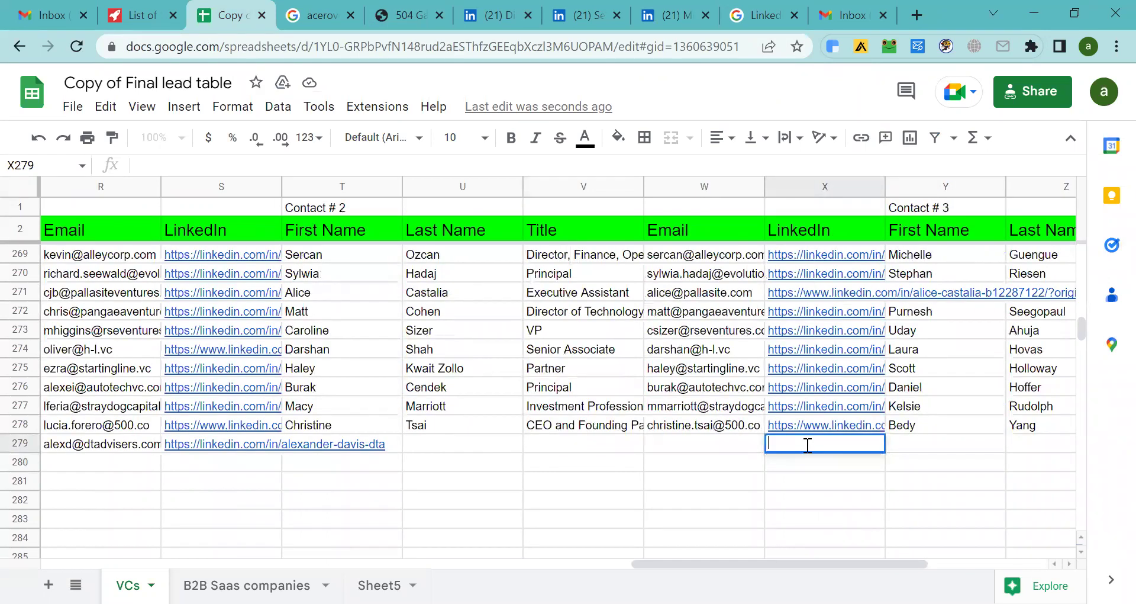
pyautogui.hotkey('ctrl', 'v')
pyautogui.hotkey('ctrl', 'z')
# - Enter Operations Analyst as the Title of Contact # 2 in row 279
pyautogui.click(581, 446)
pyautogui.hotkey('ctrl', 'v')
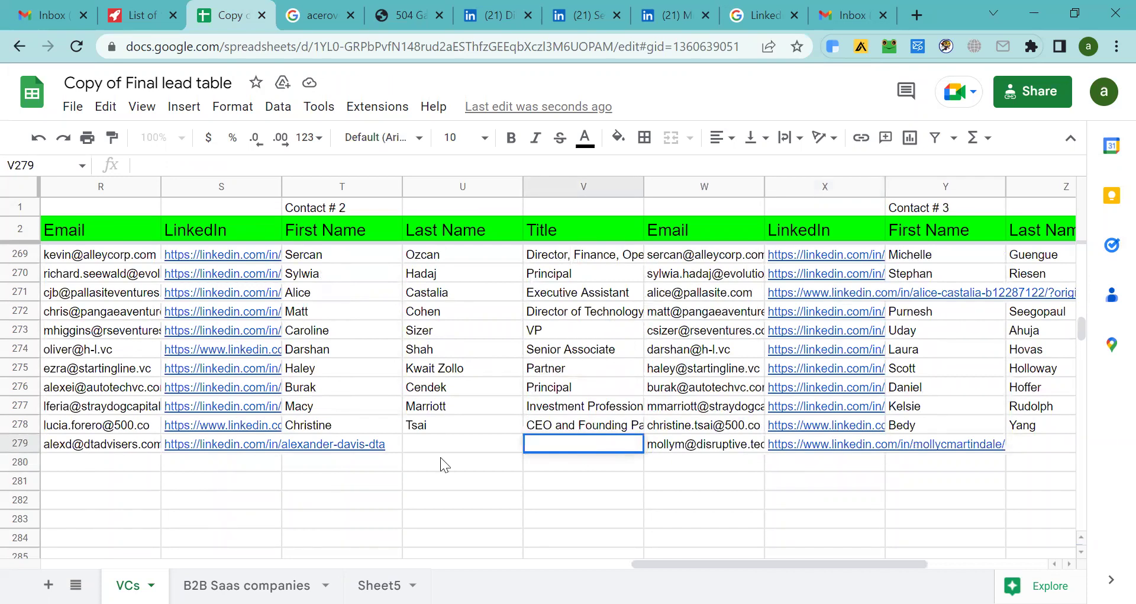
pyautogui.write('Operations Analyst')
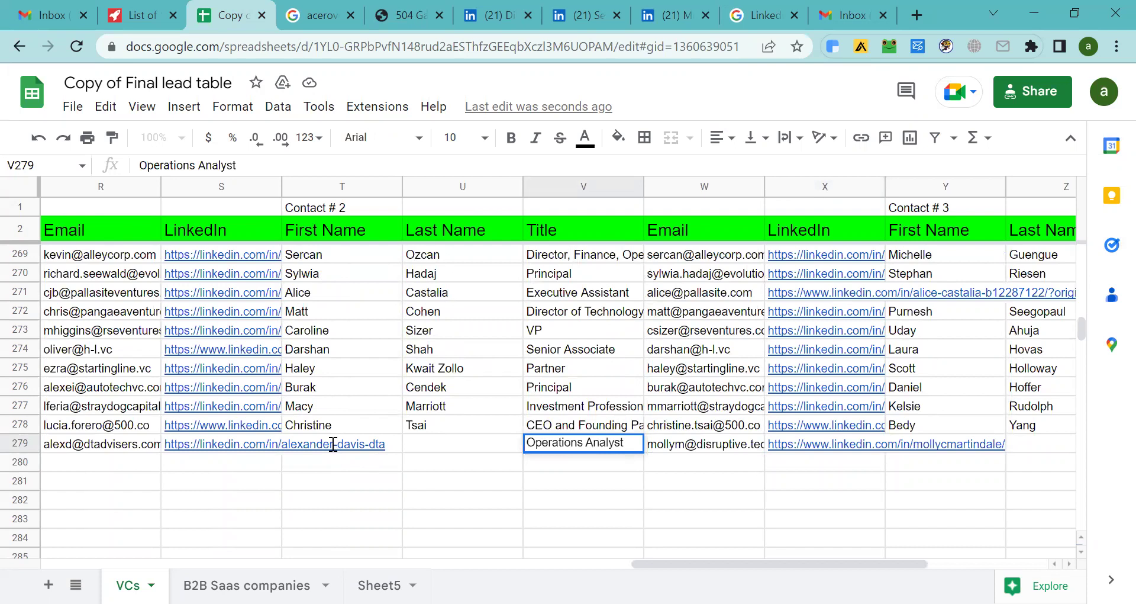
# - Paste the analyst's name into row 279, splitting it between the First Name and Last Name cells of Contact # 2
pyautogui.doubleClick(333, 444)
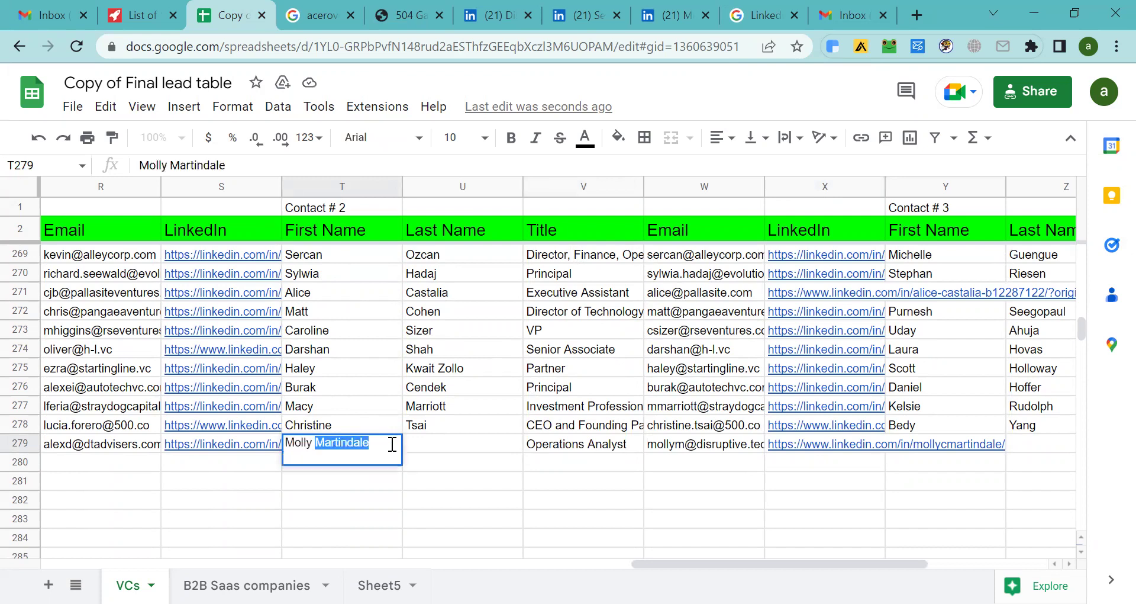
pyautogui.press('BackSpace')
pyautogui.click(440, 448)
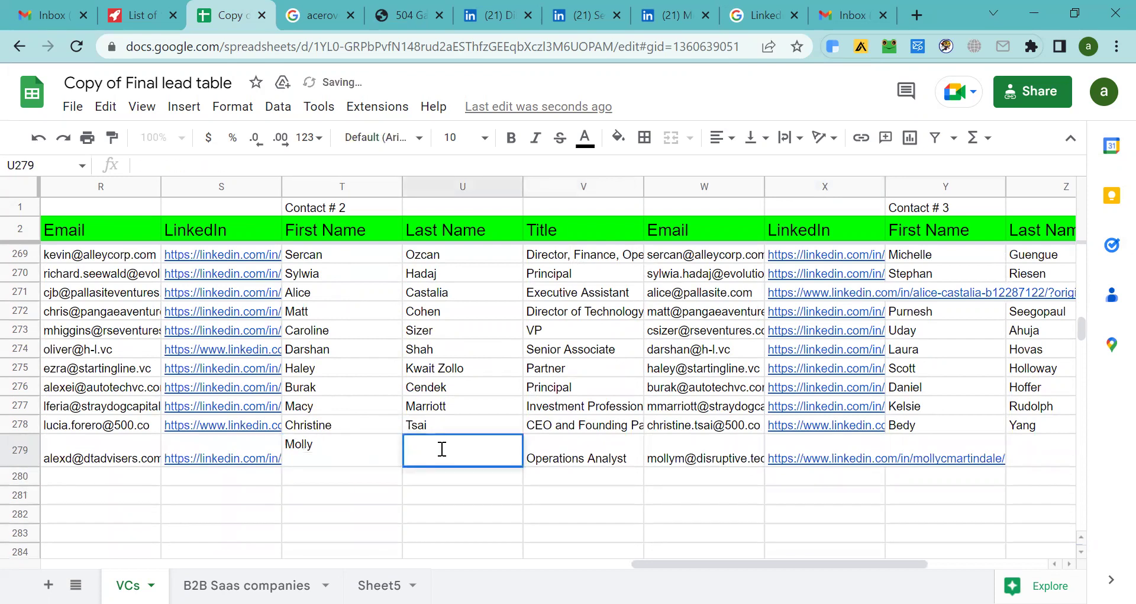
pyautogui.write('Martindale')
pyautogui.doubleClick(348, 455)
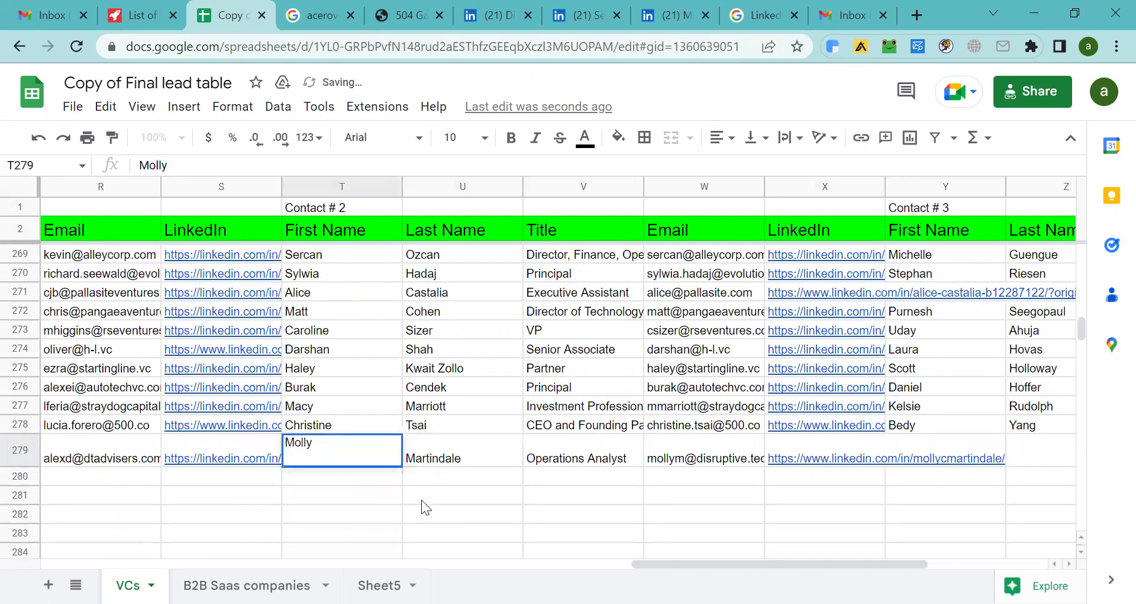
pyautogui.click(396, 494)
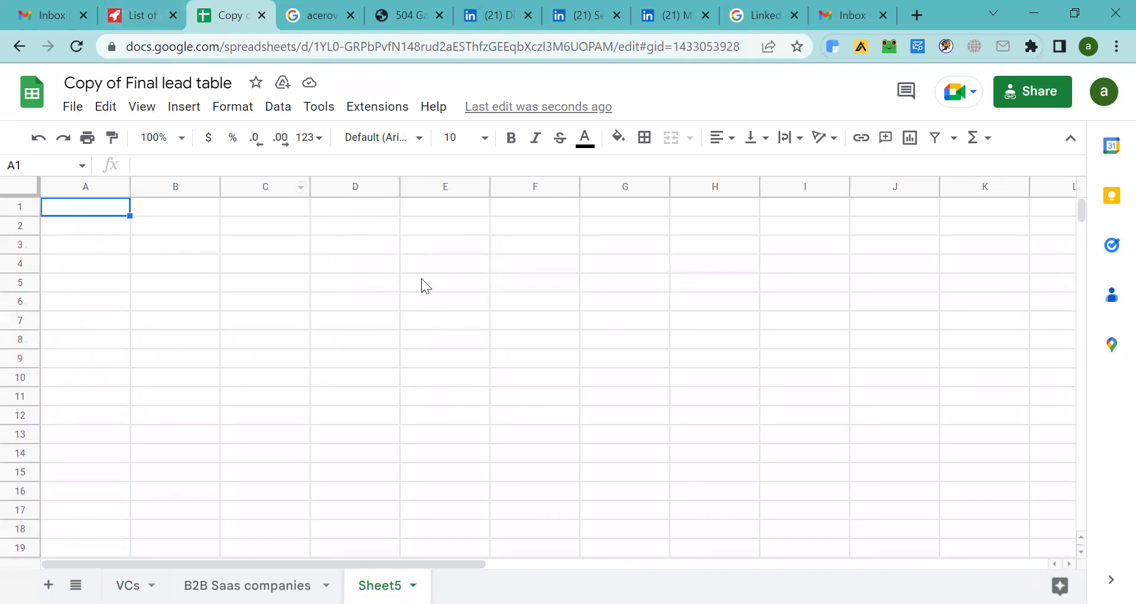
pyautogui.doubleClick(424, 299)
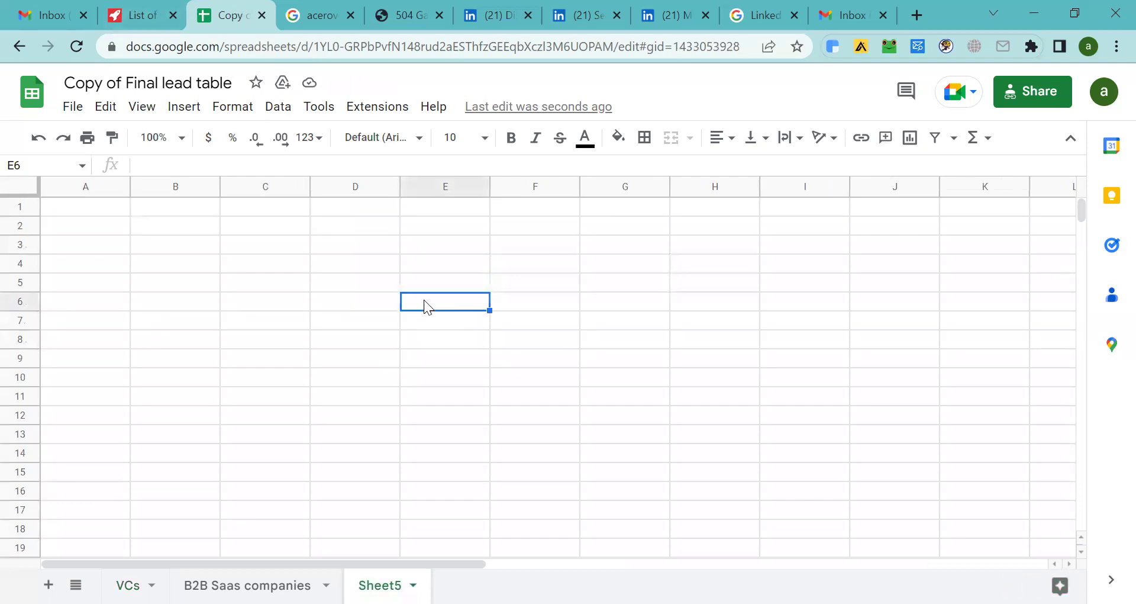
pyautogui.click(445, 324)
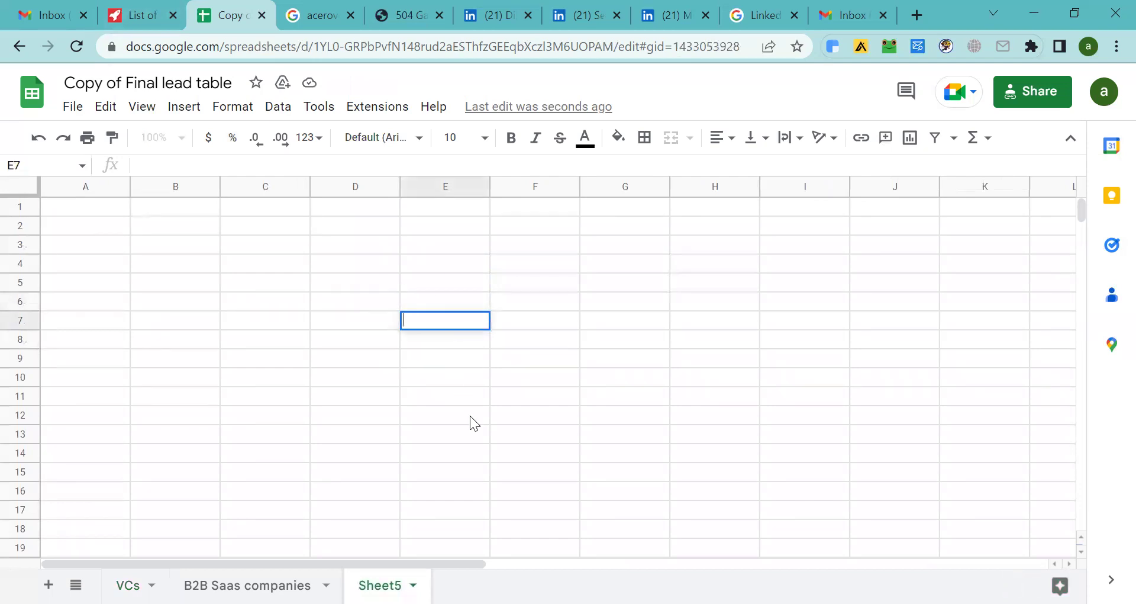
pyautogui.click(447, 358)
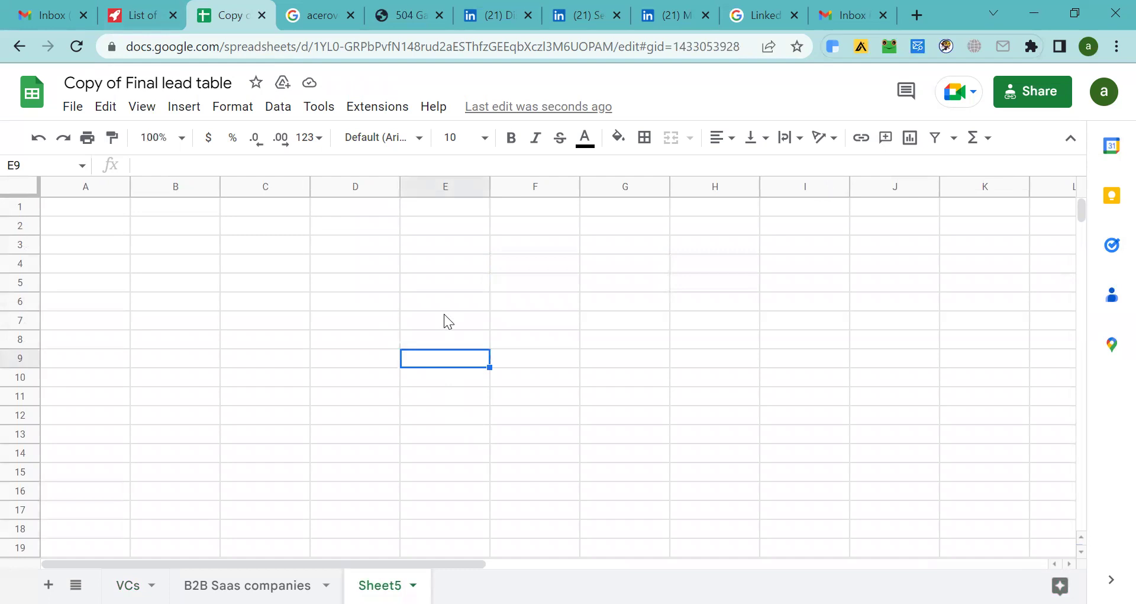